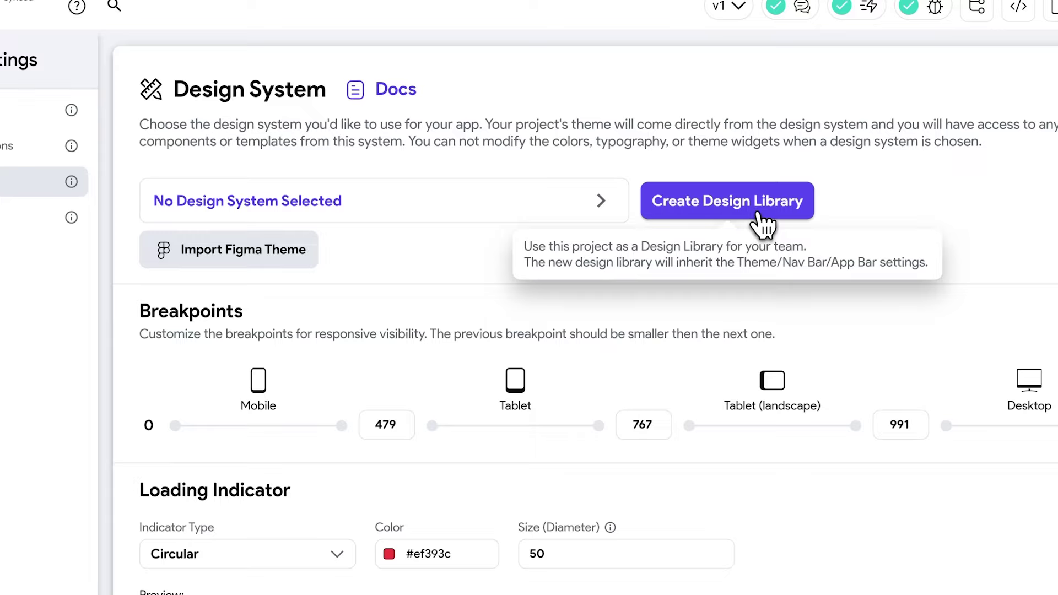
Step: Create a design library project from this project, named MyCompnayDS
click(761, 215)
text(MyC)
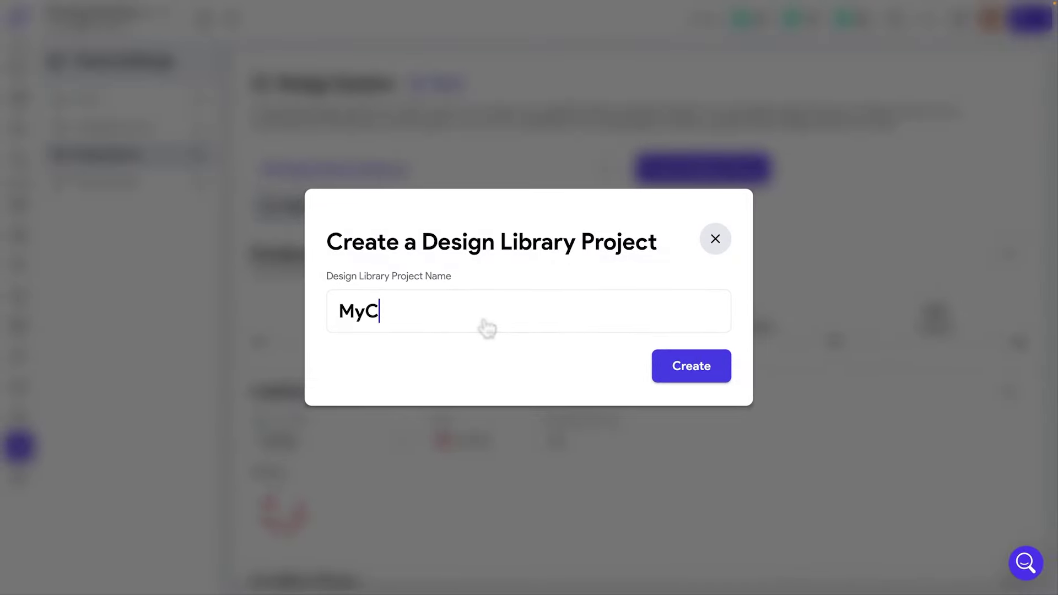
text(ompnayDS)
click(692, 366)
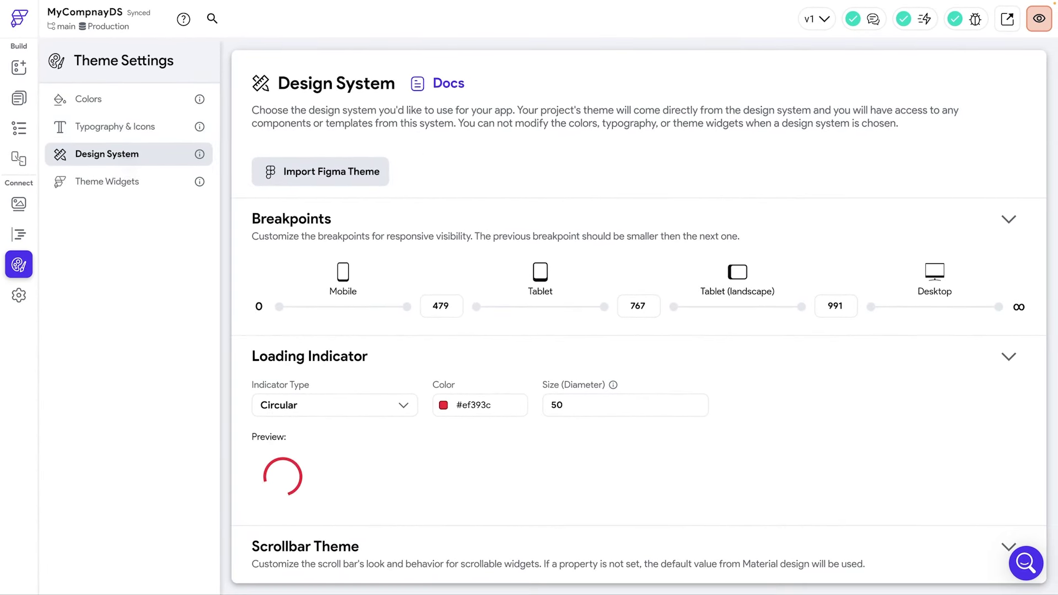
Step: Set the design system's loading indicator type to Wave (SpinKit)
scroll(481, 200, down, 1)
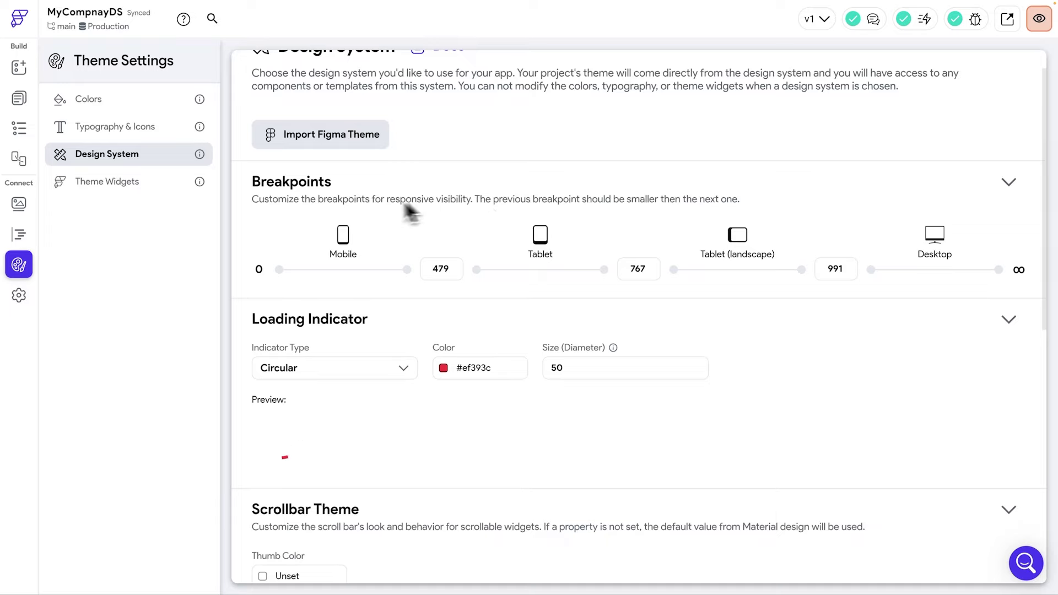
scroll(323, 194, down, 2)
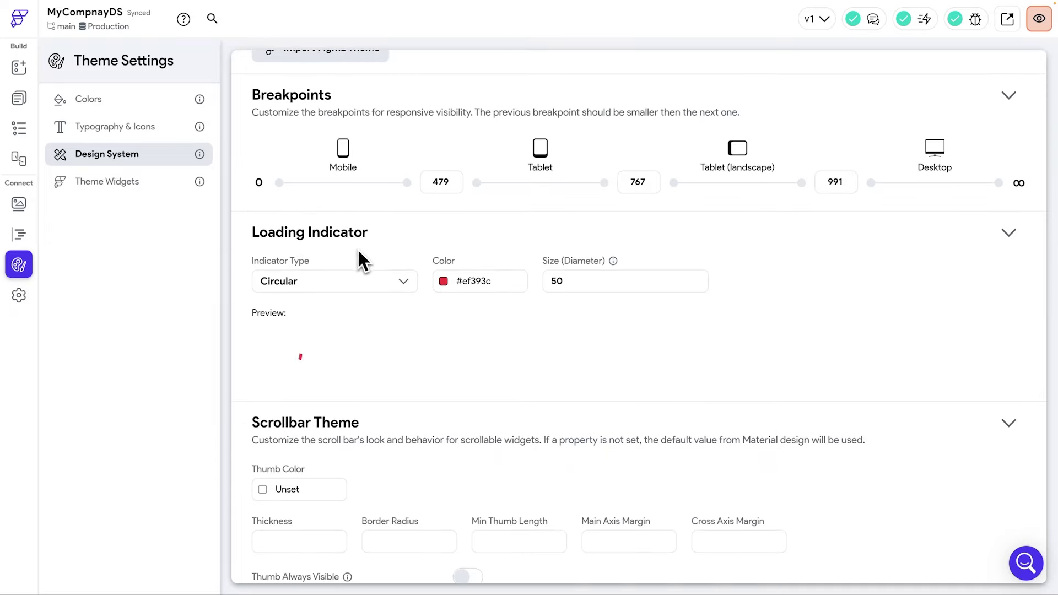
click(407, 279)
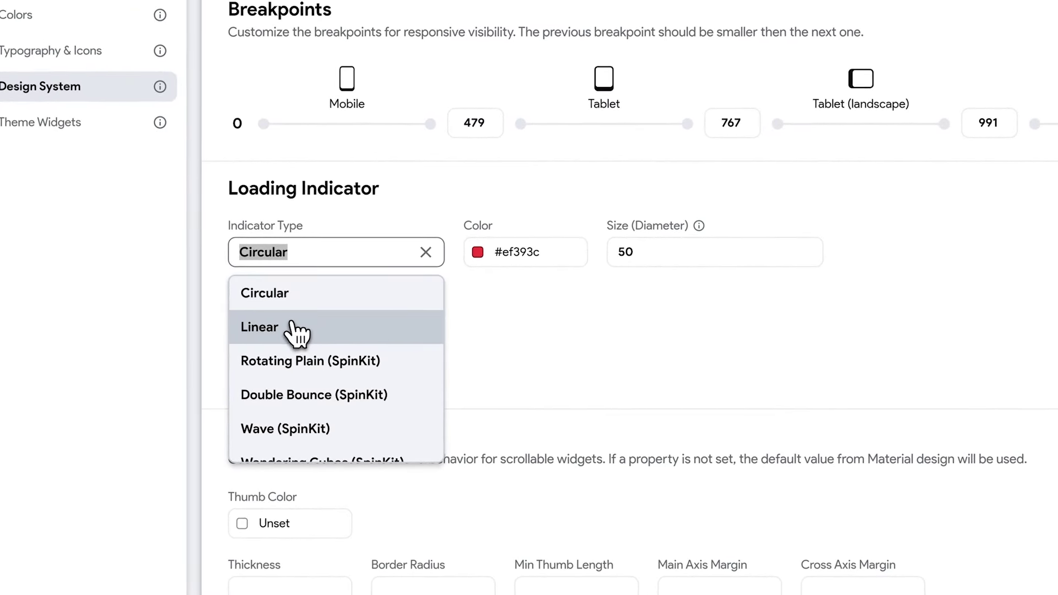
scroll(336, 398, down, 1)
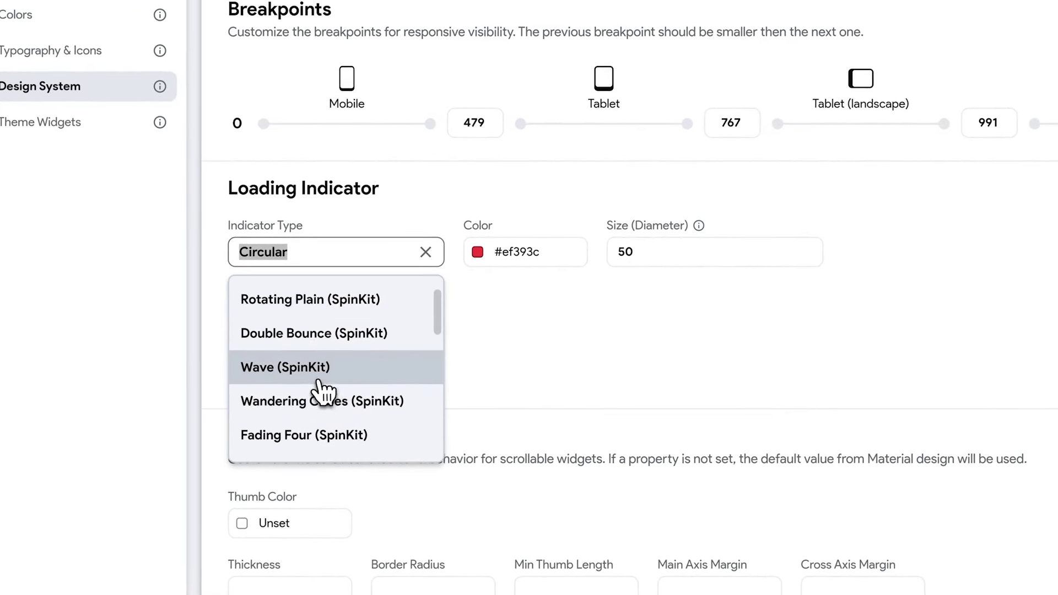
click(325, 391)
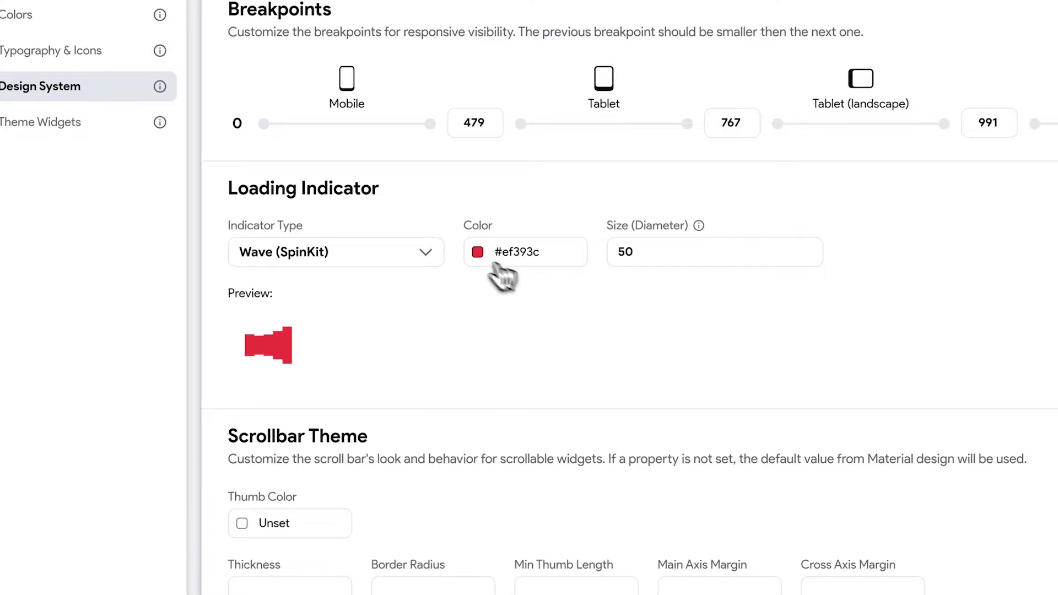
Step: Enable the Material 3 theme for the design system
scroll(590, 311, down, 4)
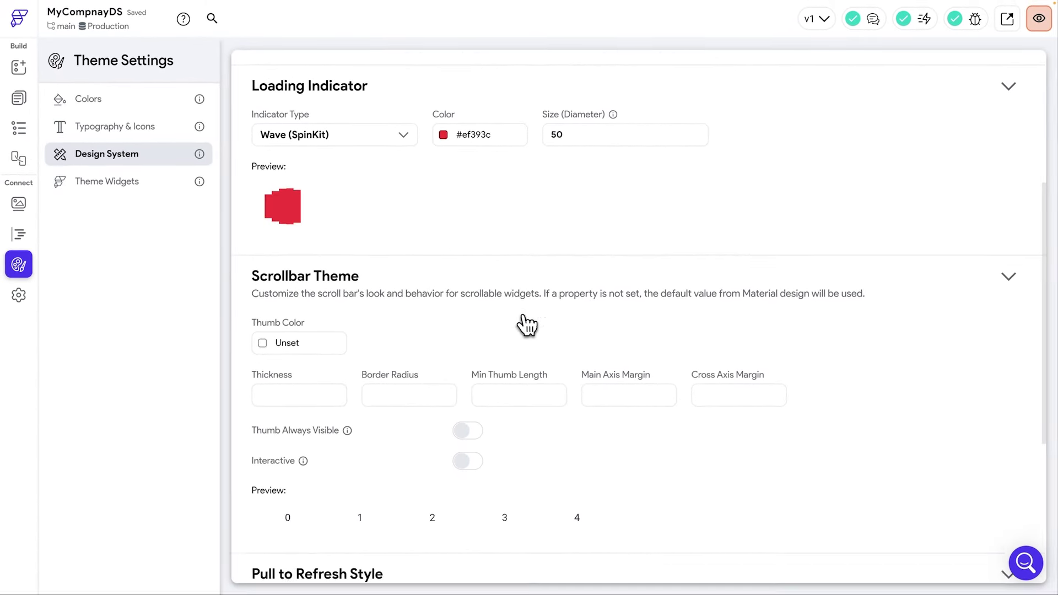
scroll(386, 241, down, 1)
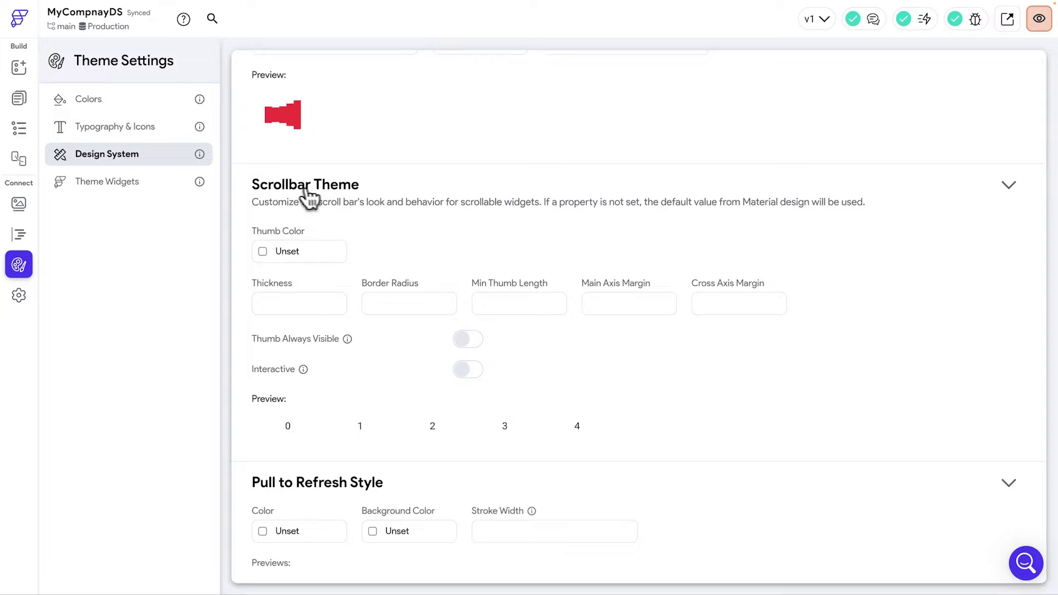
scroll(411, 217, down, 5)
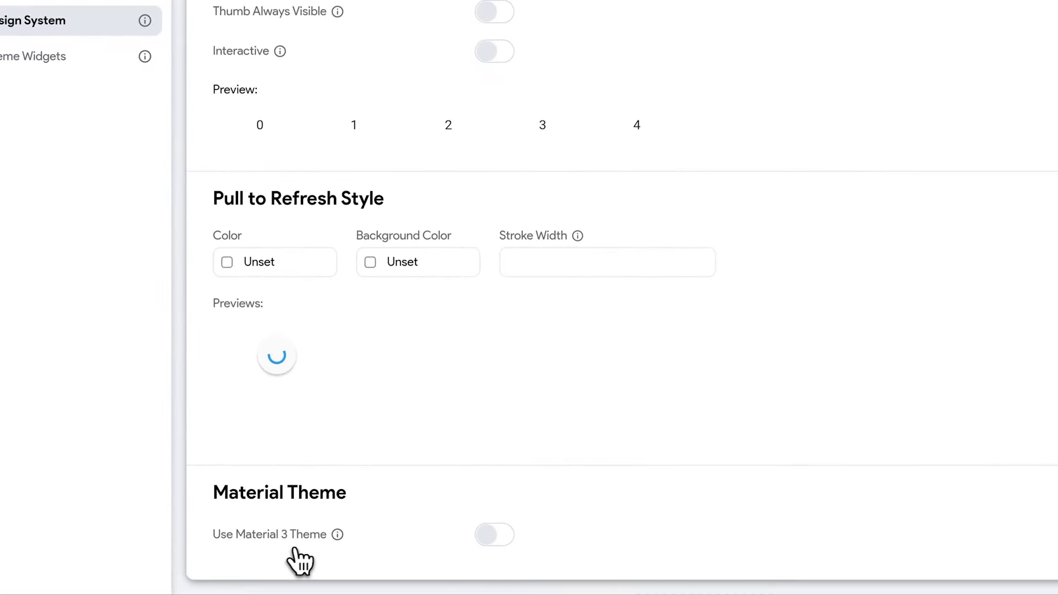
click(553, 545)
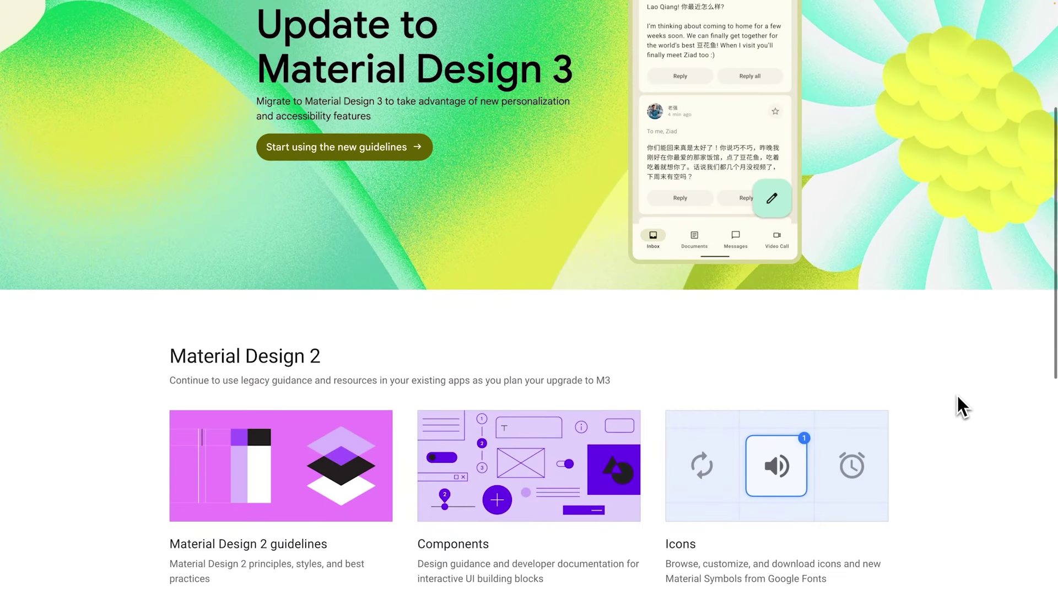
Step: Examine the Material Design 2 resources page and the Material 3 home page with its news and design system updates
scroll(957, 396, down, 2)
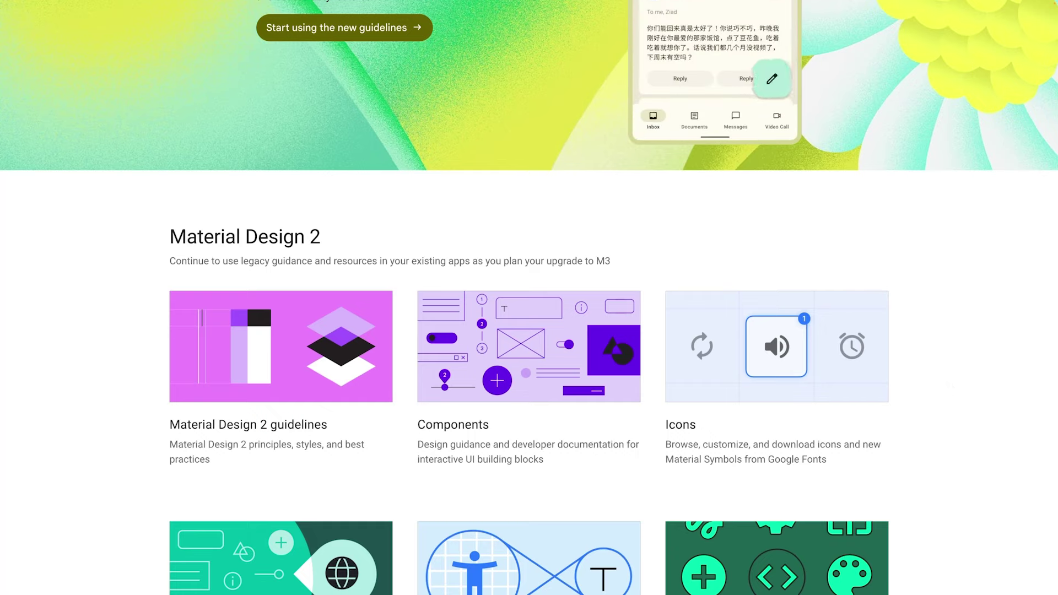
scroll(110, 293, down, 2)
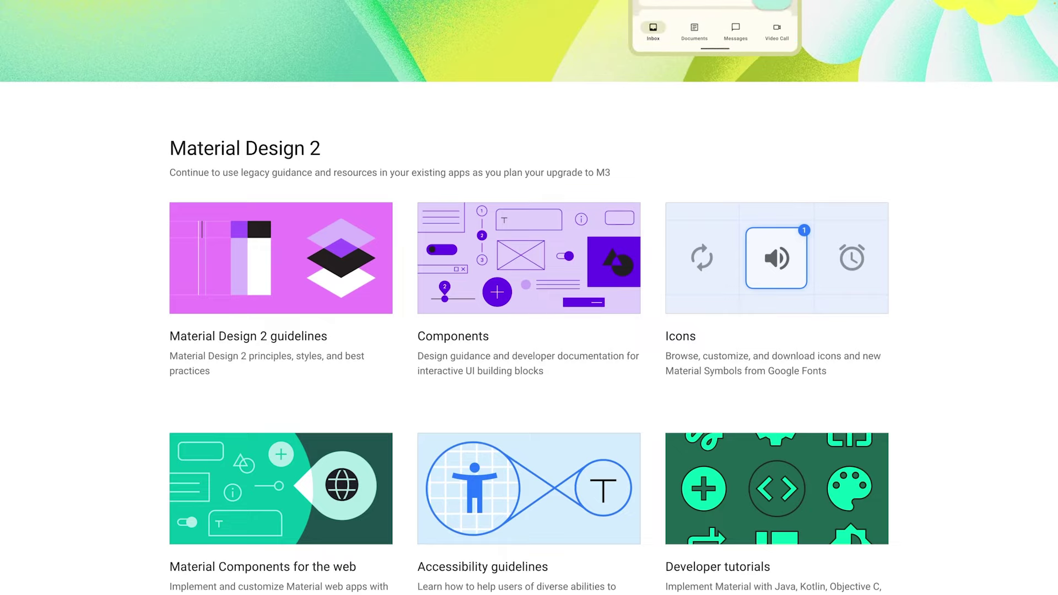
scroll(127, 220, down, 4)
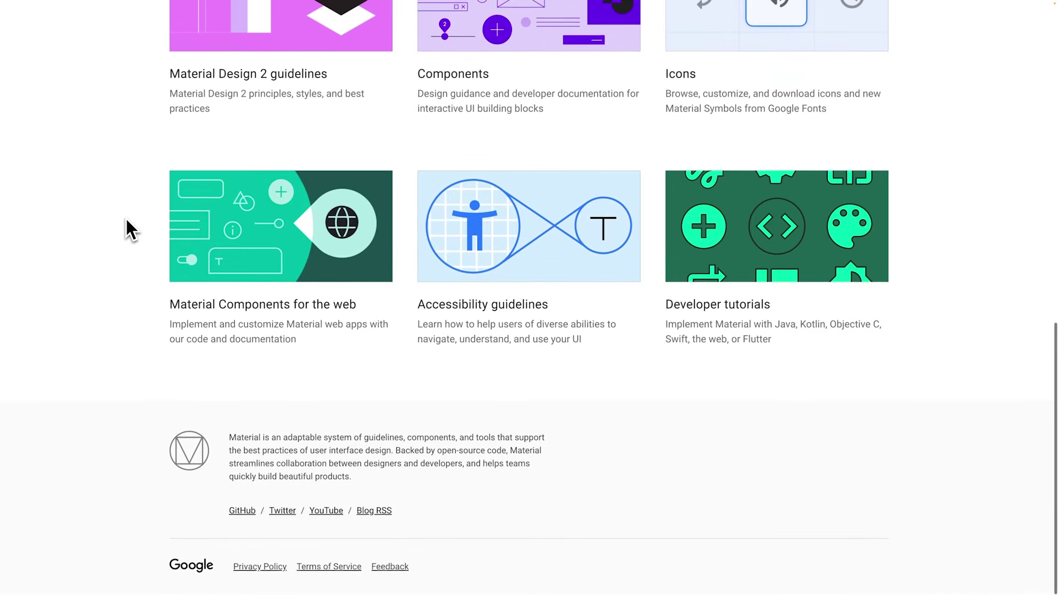
scroll(126, 226, up, 4)
scroll(126, 227, up, 8)
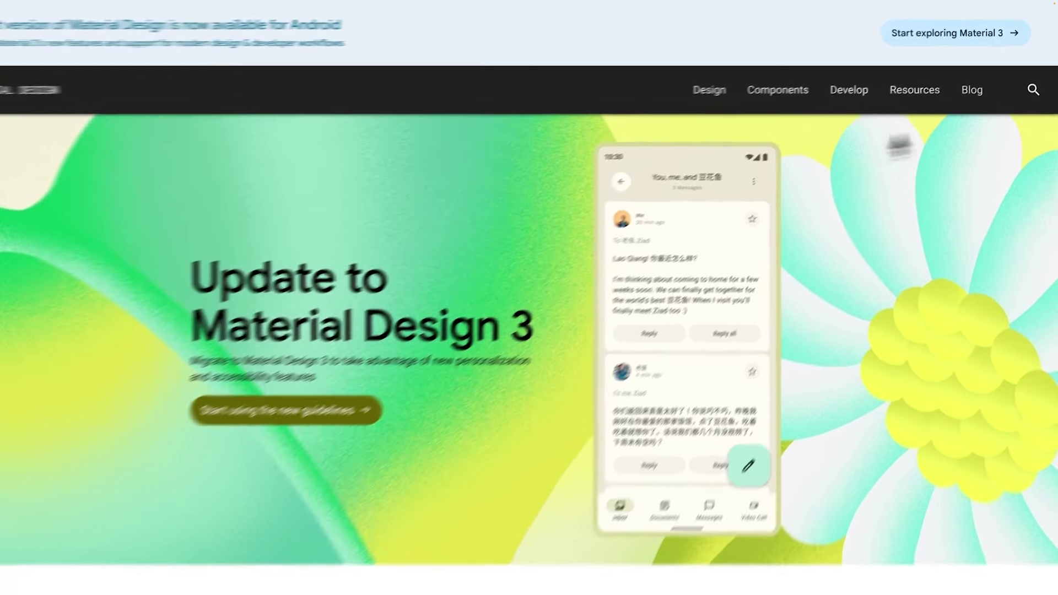
click(954, 80)
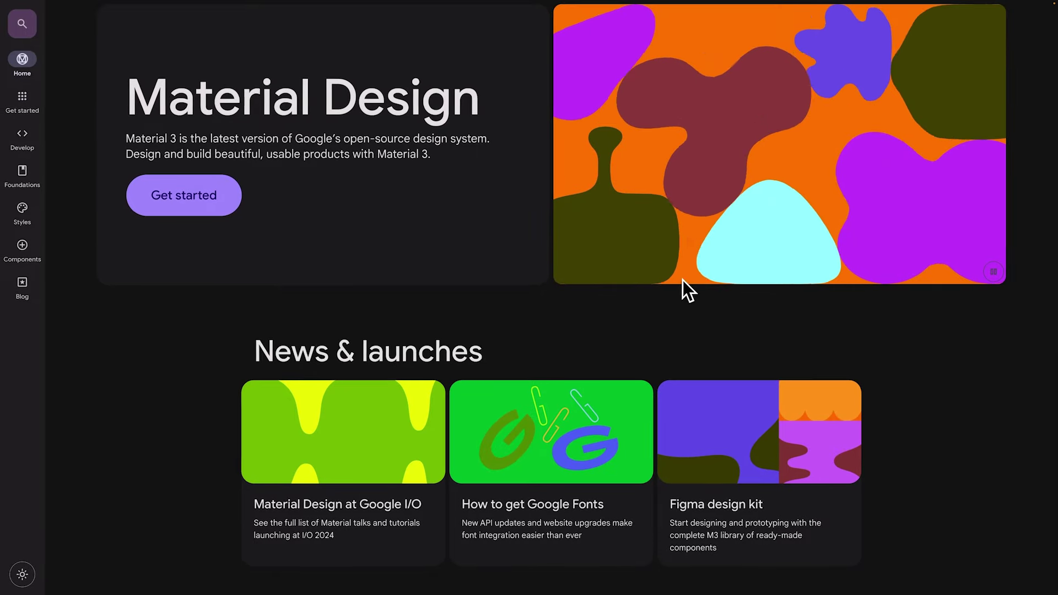
scroll(909, 358, down, 2)
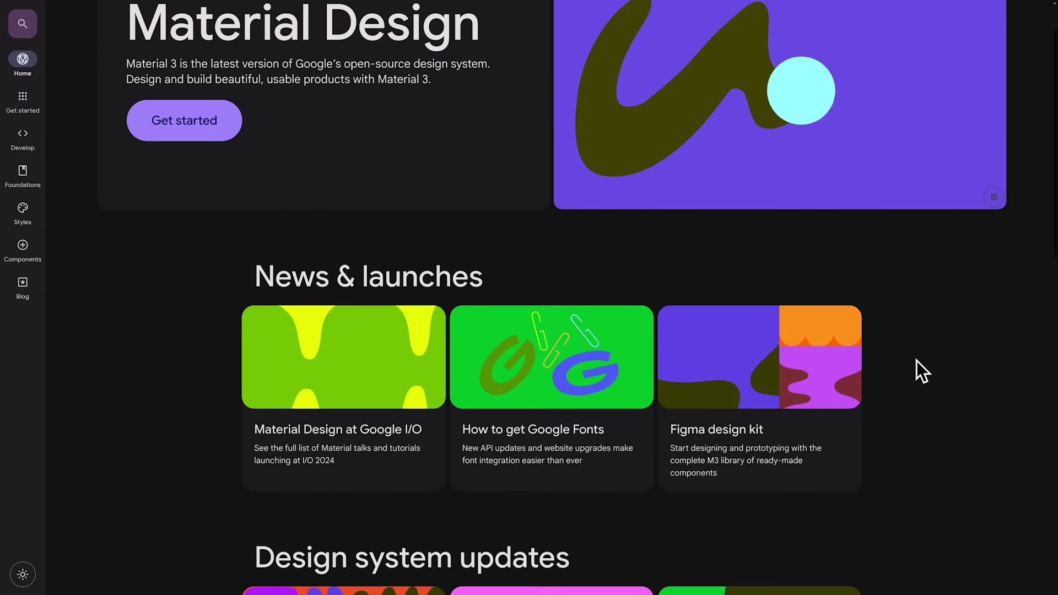
scroll(914, 358, down, 6)
scroll(914, 358, up, 8)
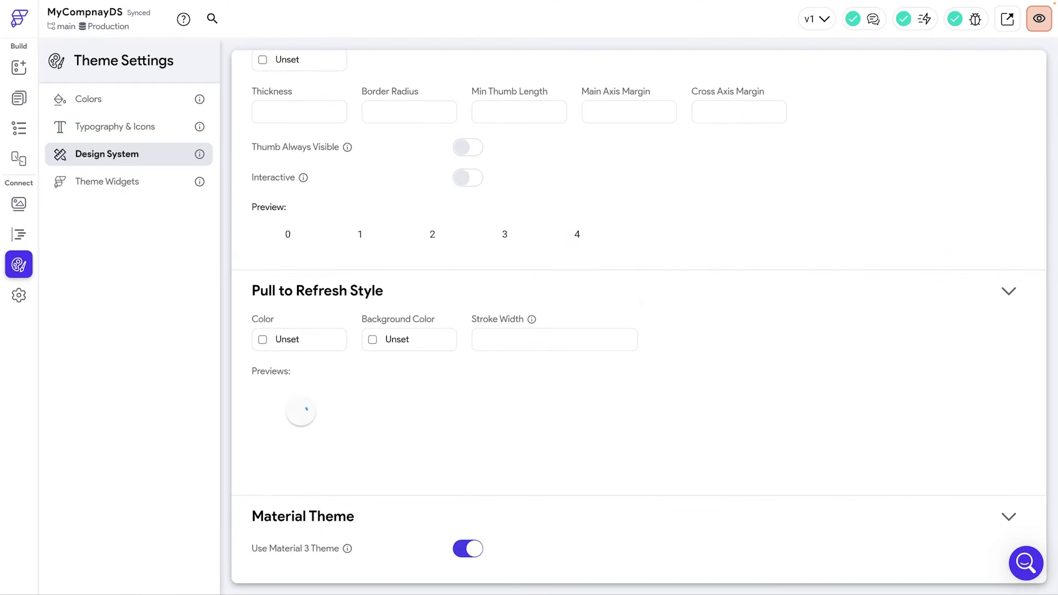
Step: In the theme color settings, change the light mode Primary color to pale yellow #FFEE84
scroll(640, 300, up, 10)
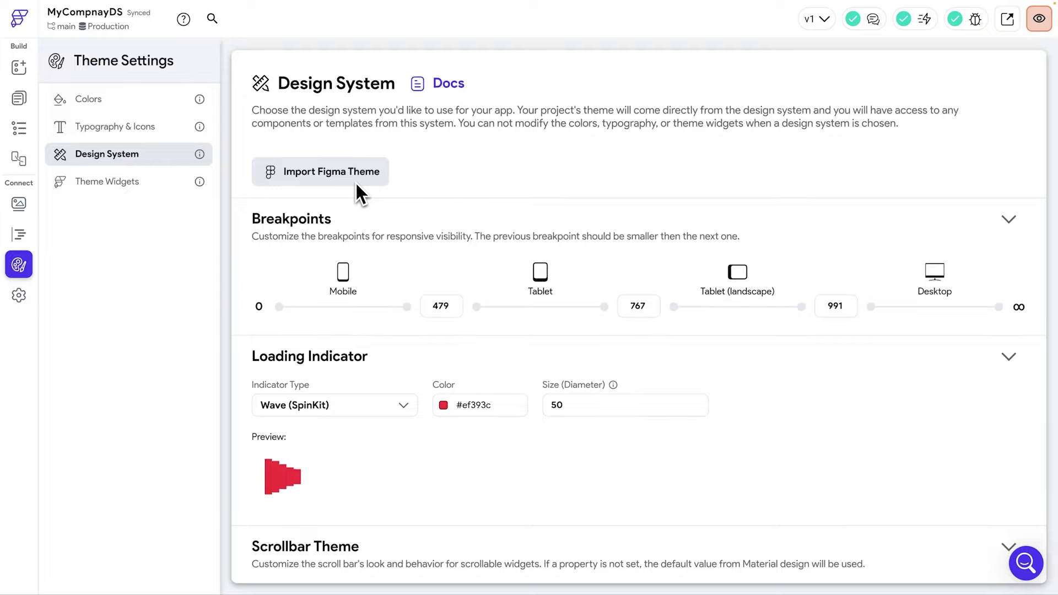
click(104, 105)
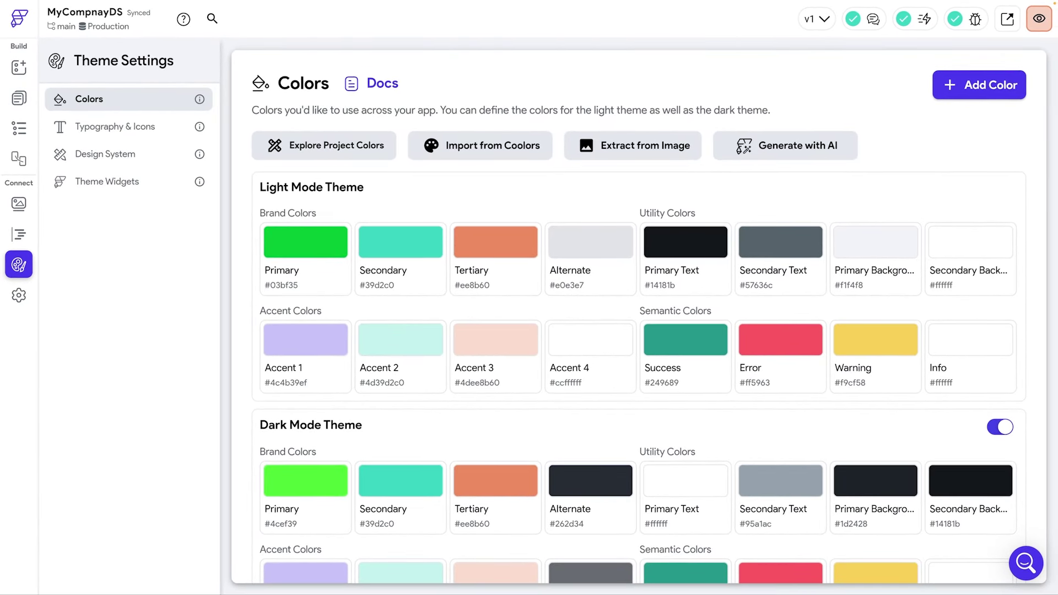
scroll(292, 204, down, 1)
scroll(368, 198, down, 2)
scroll(375, 251, up, 2)
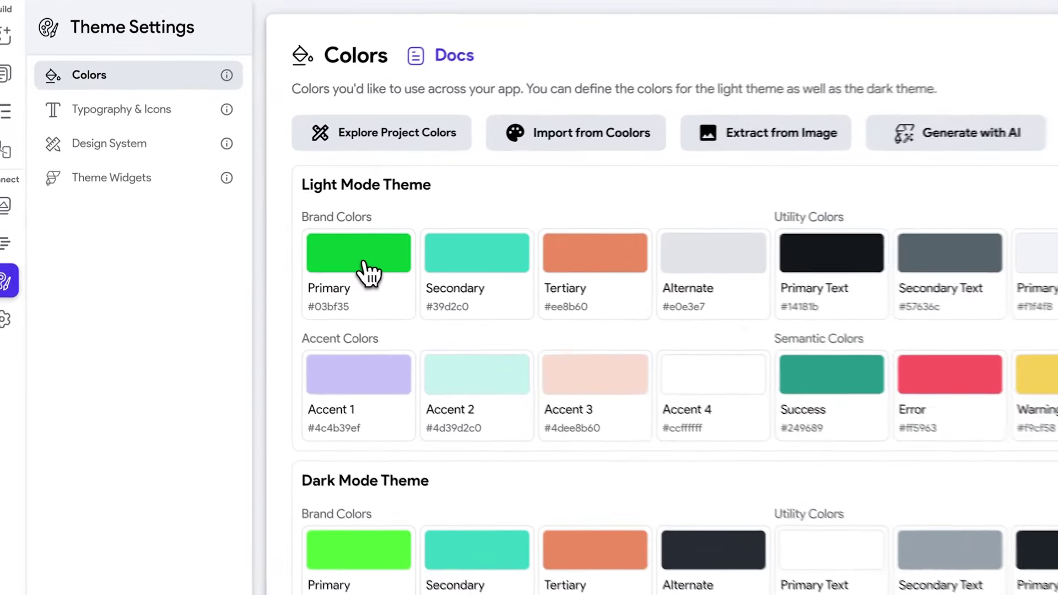
click(314, 254)
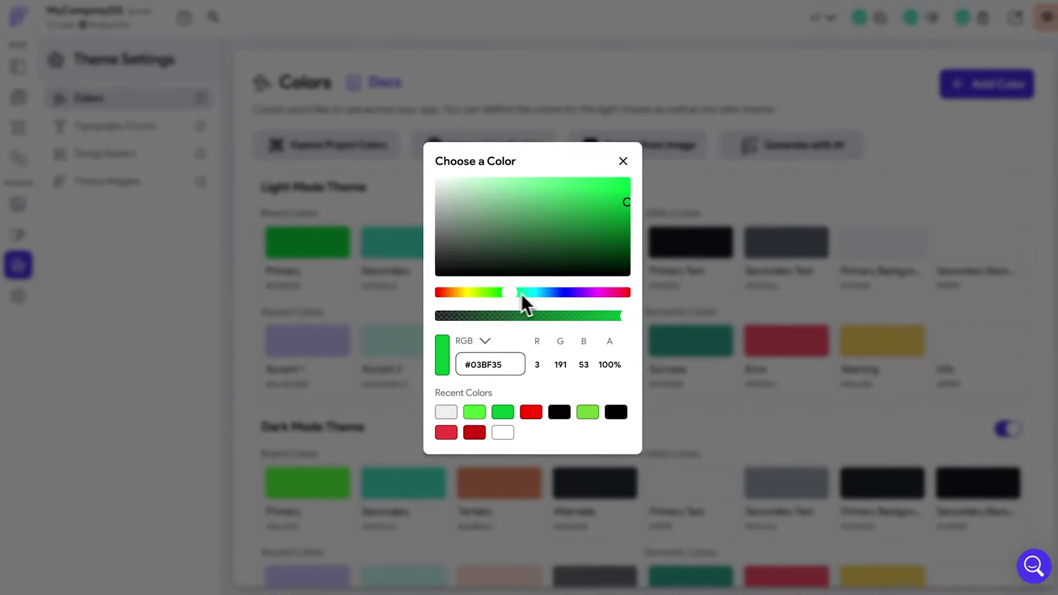
drag(628, 322, 685, 327)
drag(549, 297, 464, 302)
drag(554, 223, 527, 179)
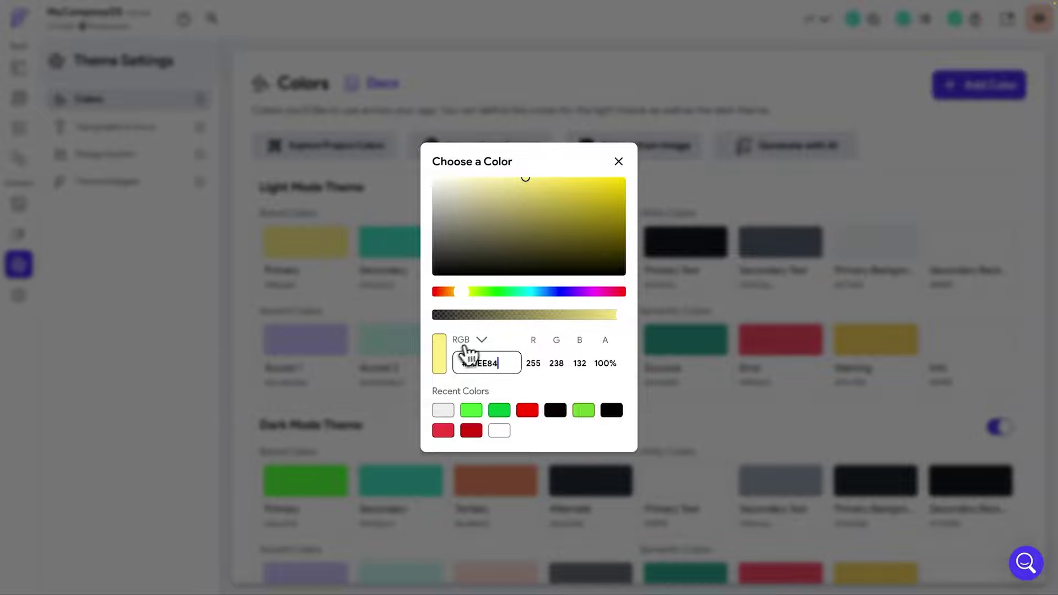
Step: Copy the light mode Primary color's hex code and close the color picker, keeping the RGB format
click(480, 341)
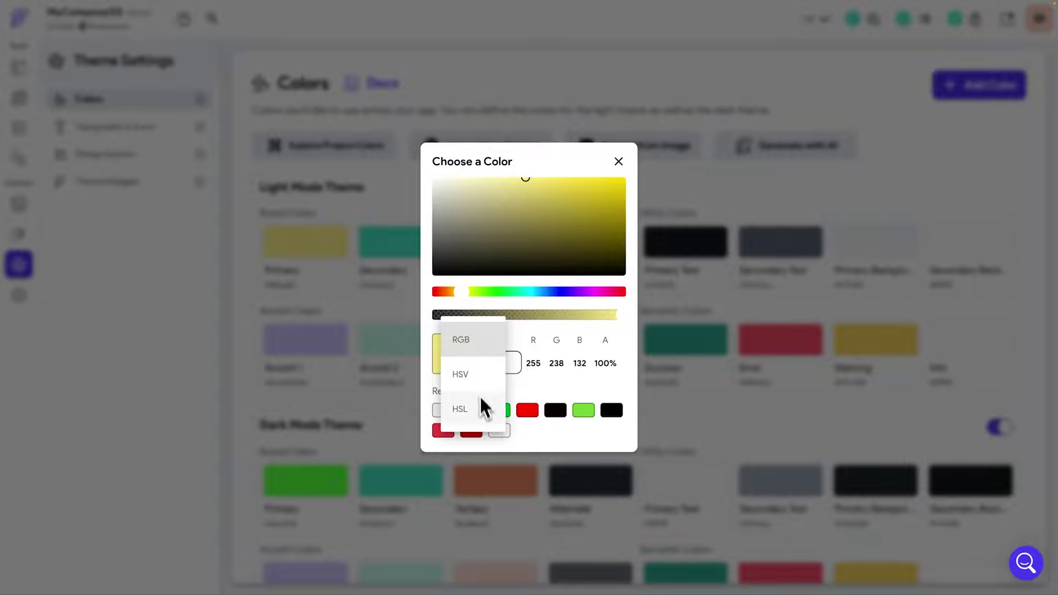
click(510, 364)
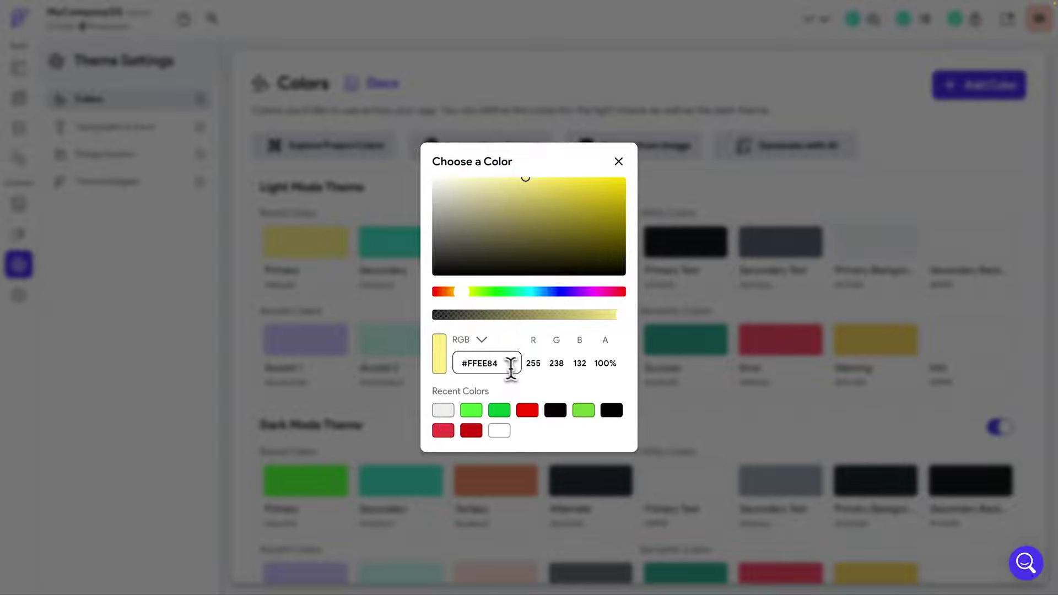
drag(510, 365, 458, 366)
key(super+c)
click(506, 365)
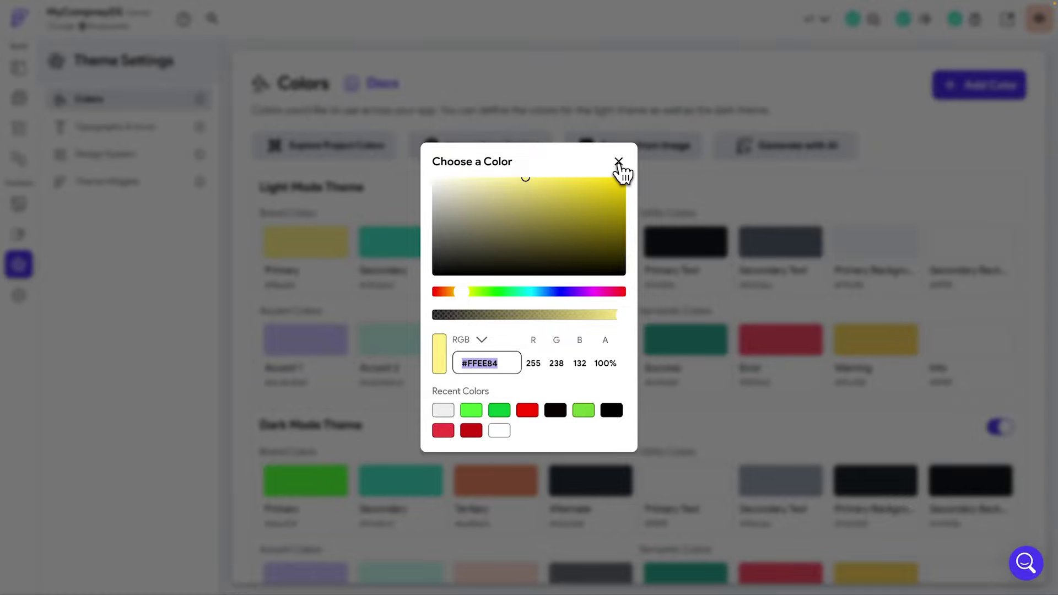
click(619, 162)
Step: Set the dark mode Primary color to the copied hex code #FFEE84
scroll(349, 284, down, 2)
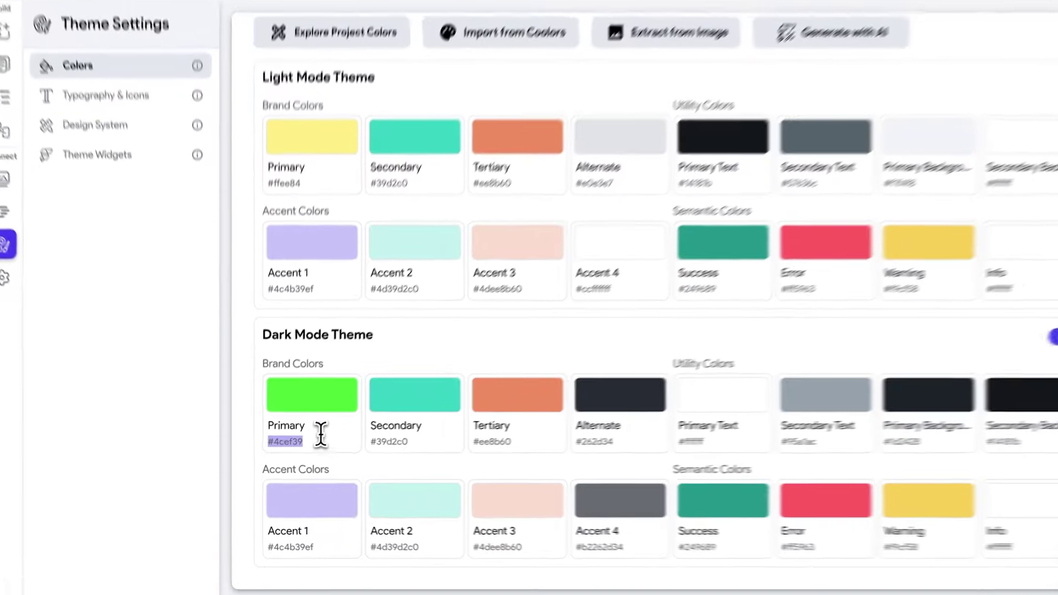
key(super+v)
click(408, 358)
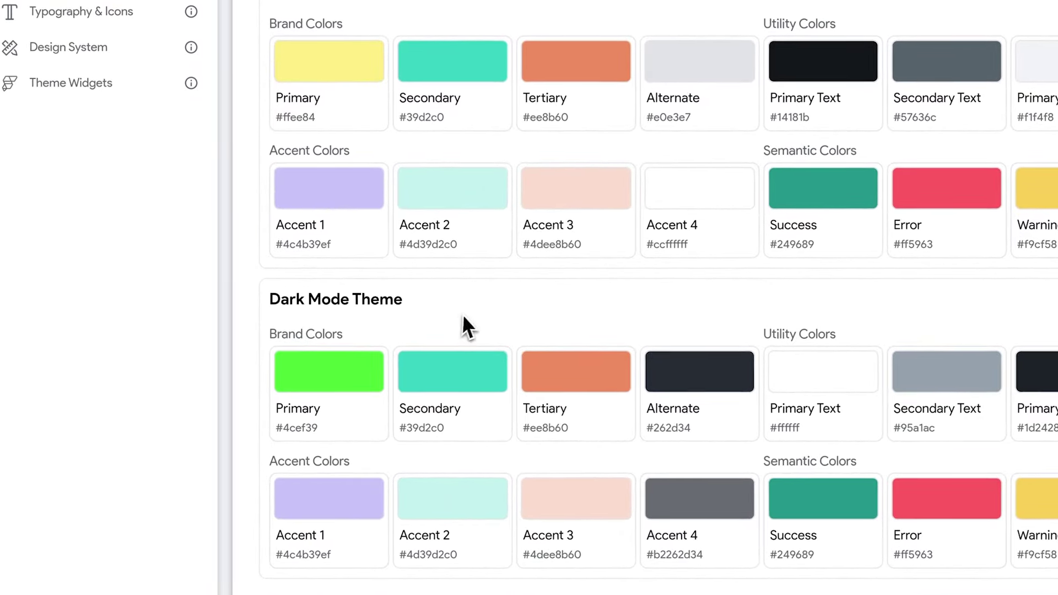
click(357, 405)
triple_click(566, 319)
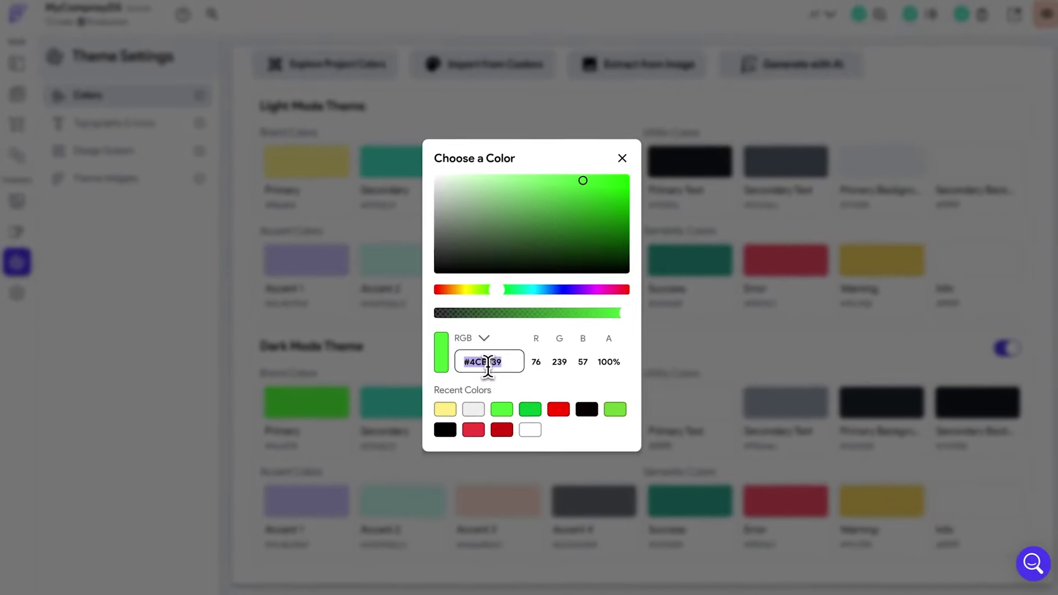
key(super+v)
click(677, 343)
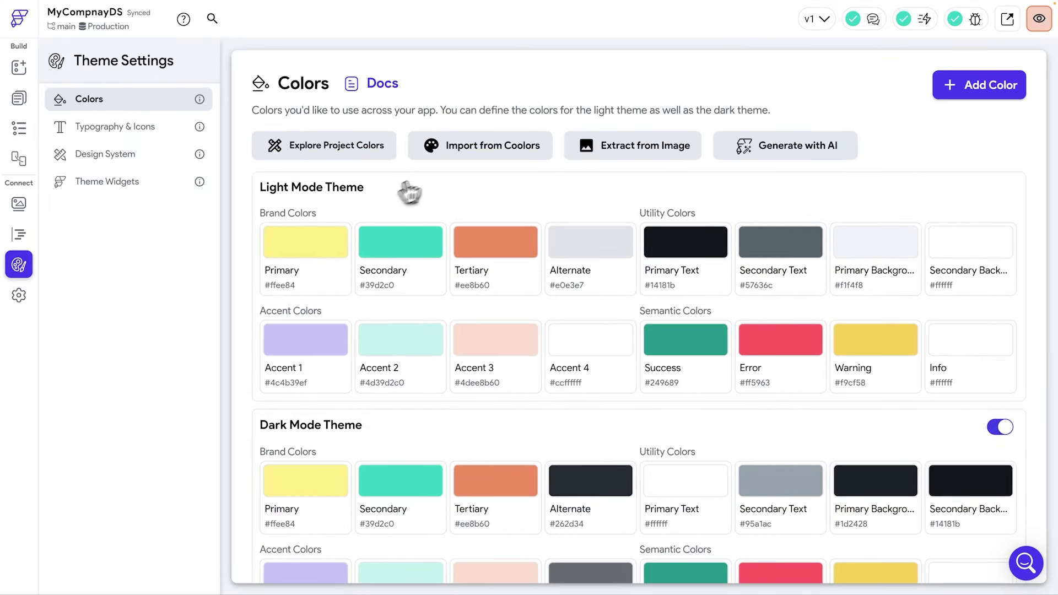
Step: Look at the Coolors palette import and the AI color palette generator, closing each without applying anything
click(502, 158)
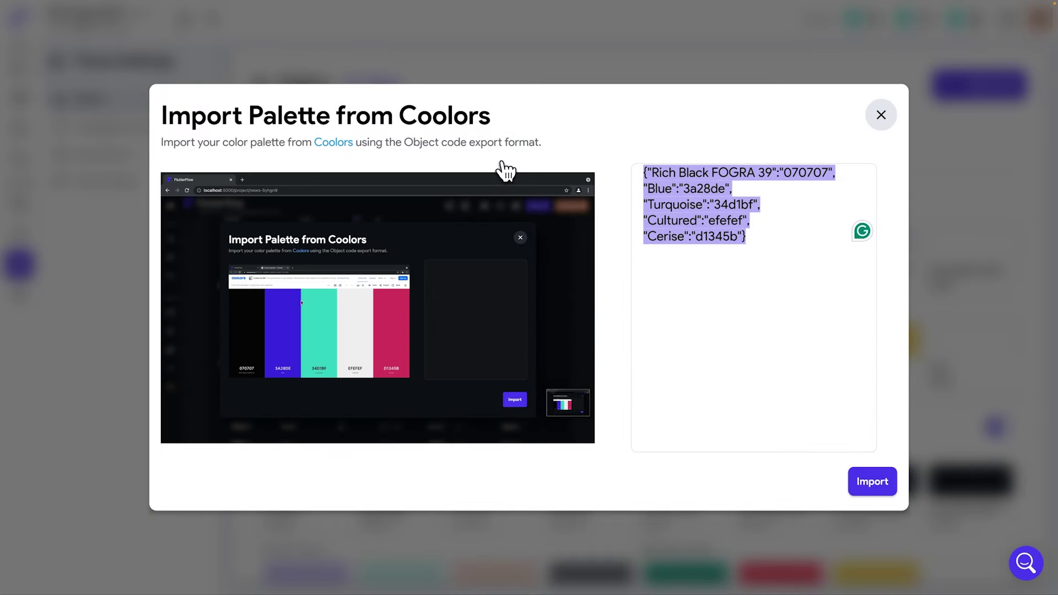
key(Escape)
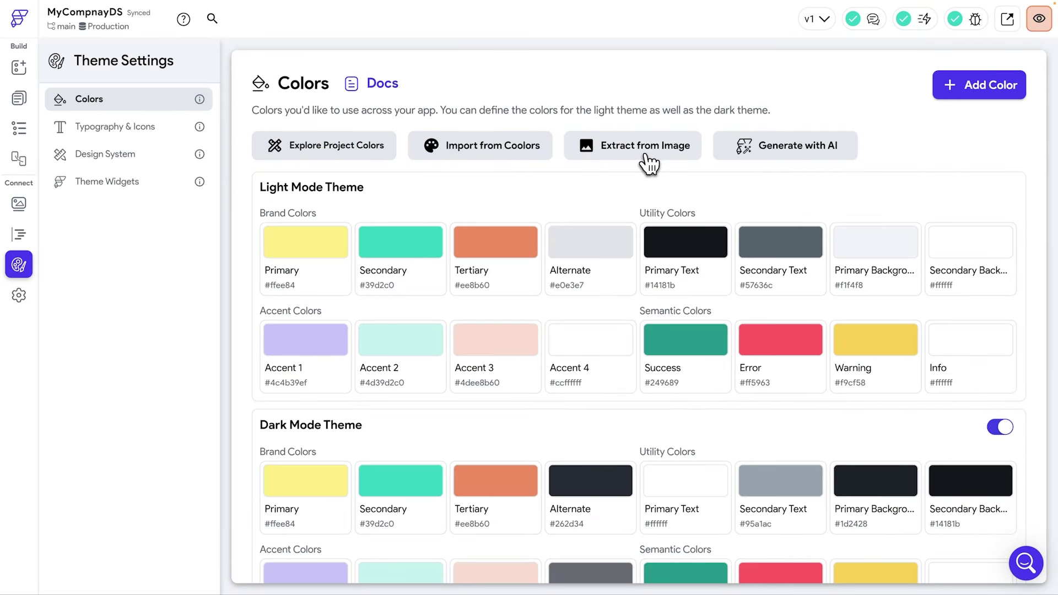
click(832, 157)
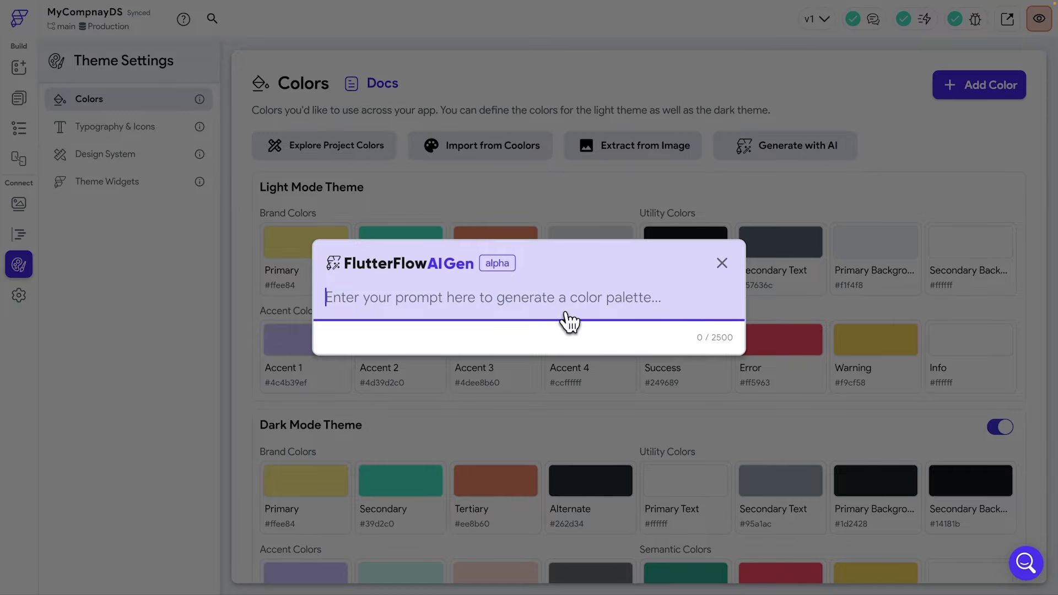
key(Escape)
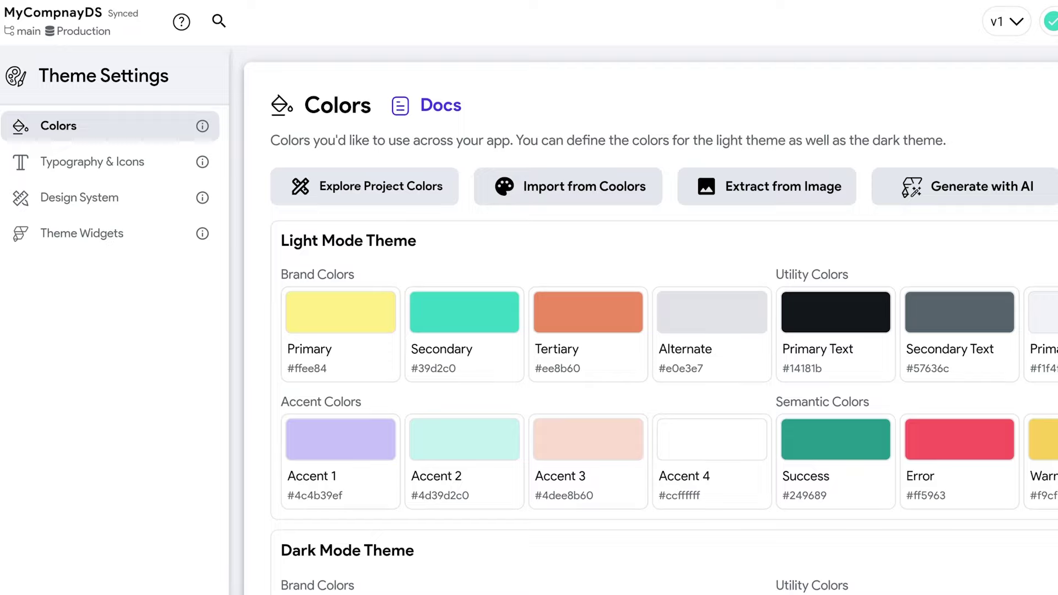
Step: Look at the project's theme color preview on the HomePage and its page choices, and close it without saving
click(365, 185)
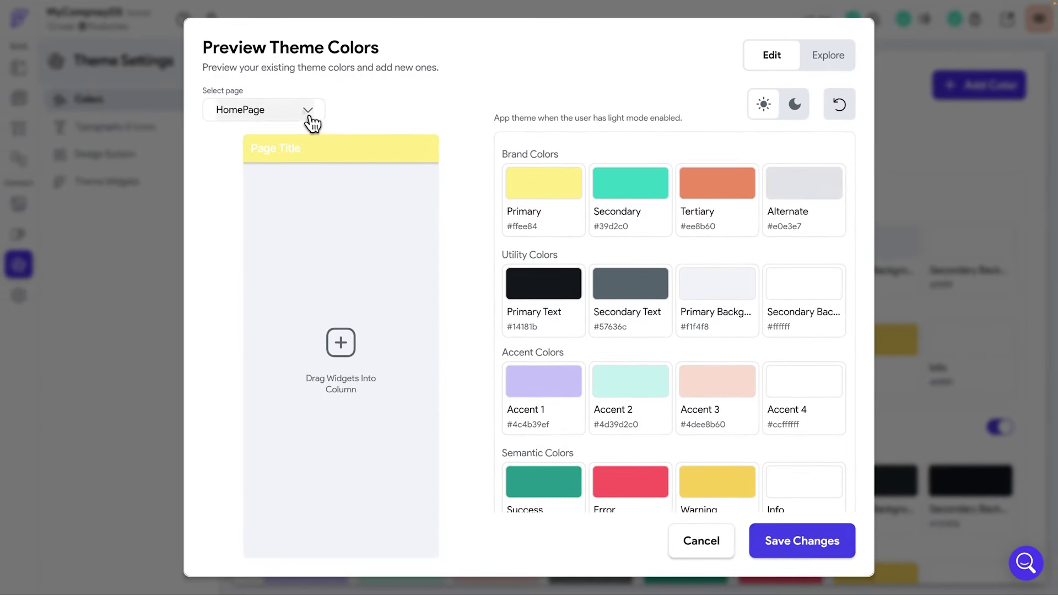
click(311, 117)
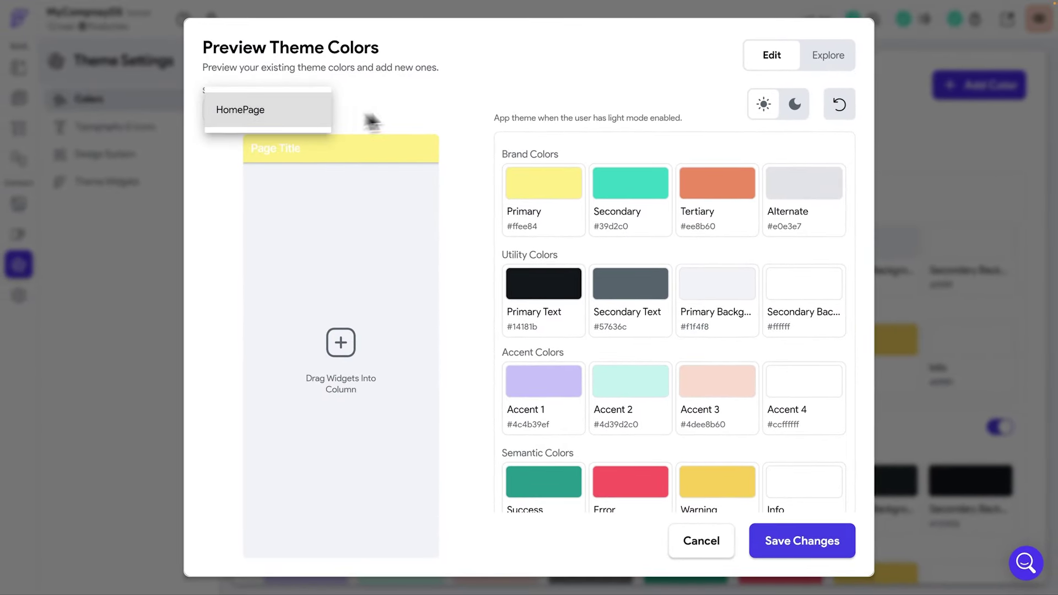
click(369, 120)
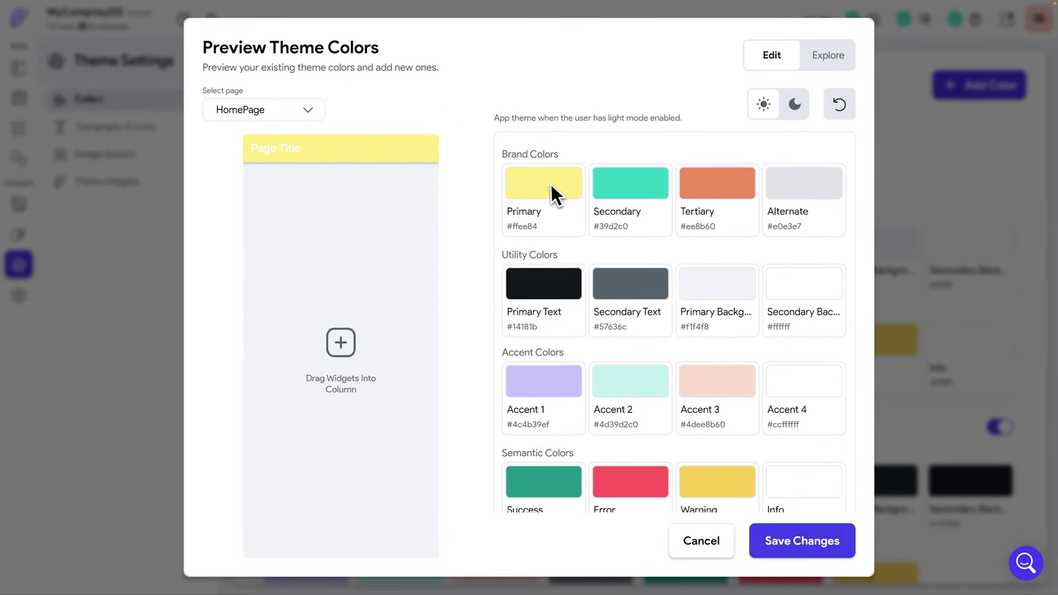
click(703, 542)
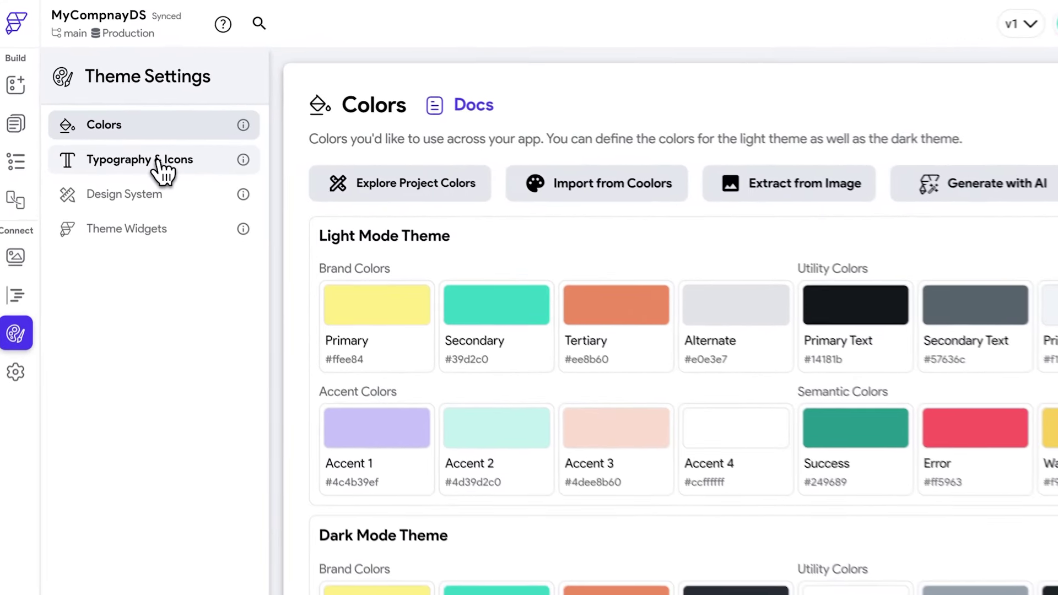
Step: In the Typography & Icons theme settings, make the project's text styles responsive
click(130, 128)
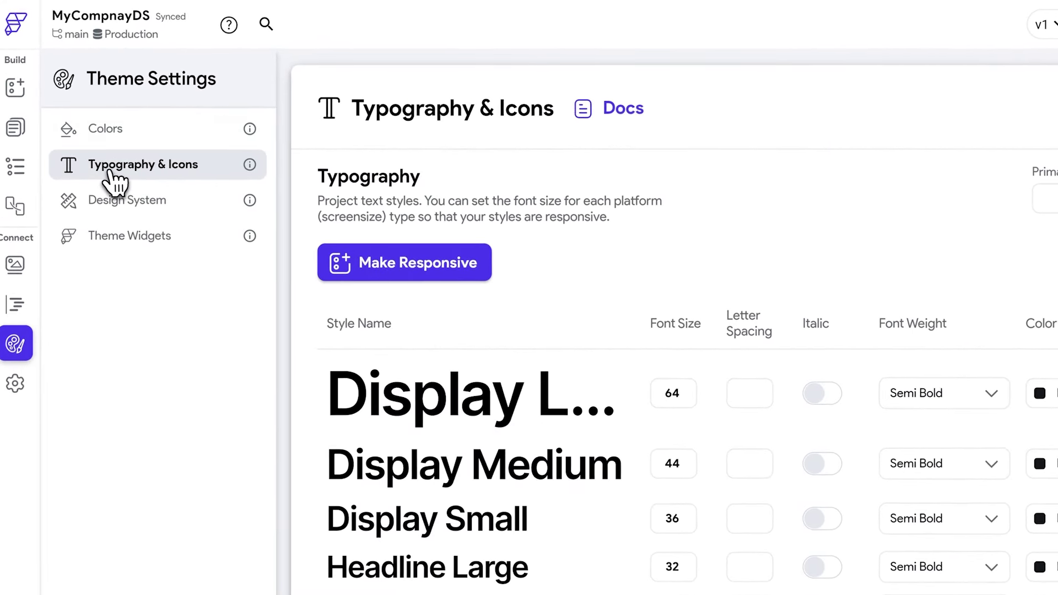
scroll(497, 165, down, 1)
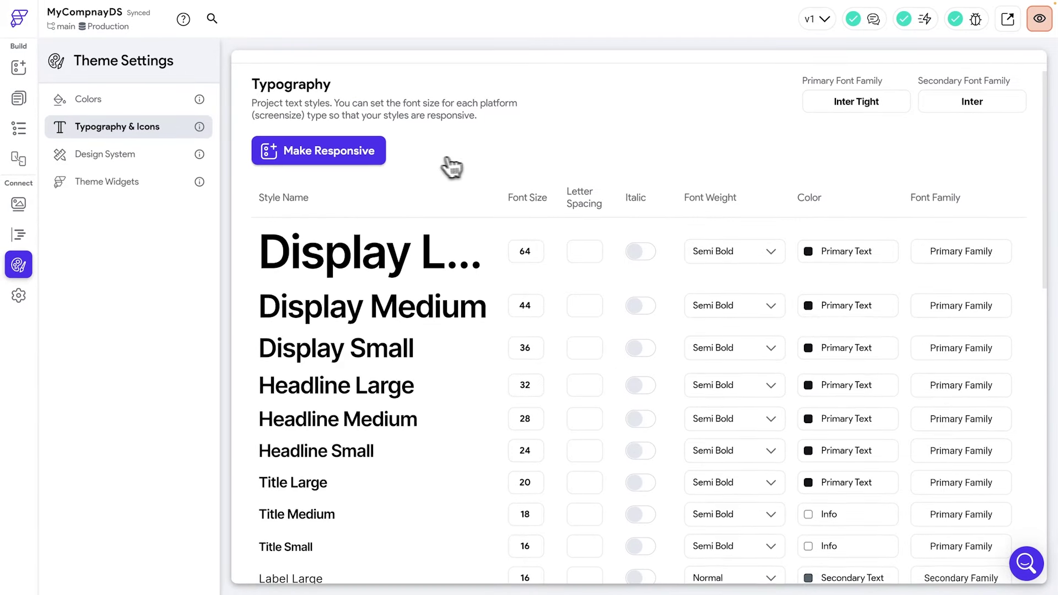
scroll(464, 163, up, 1)
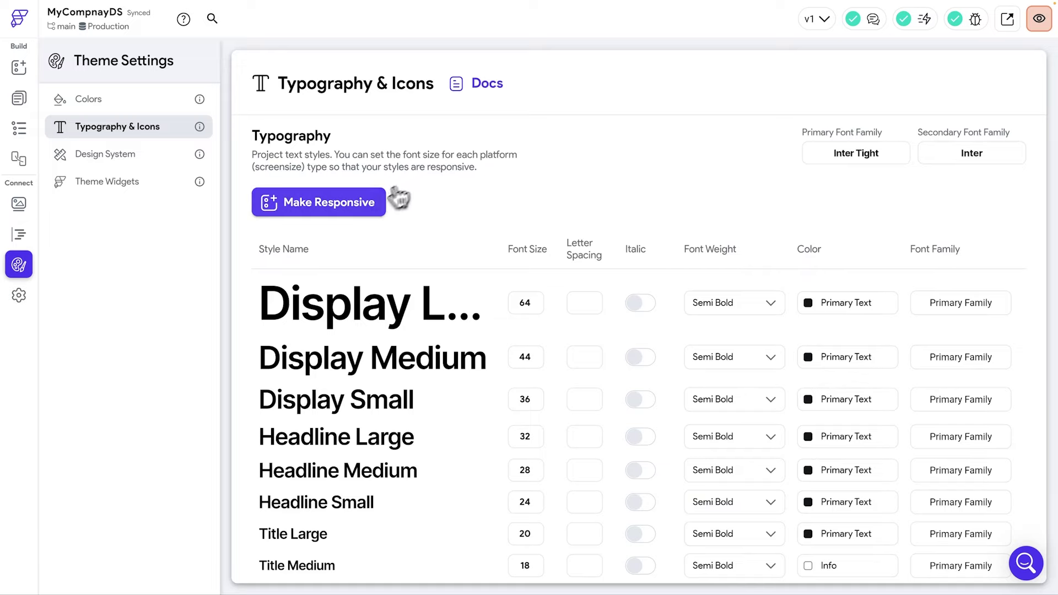
click(383, 209)
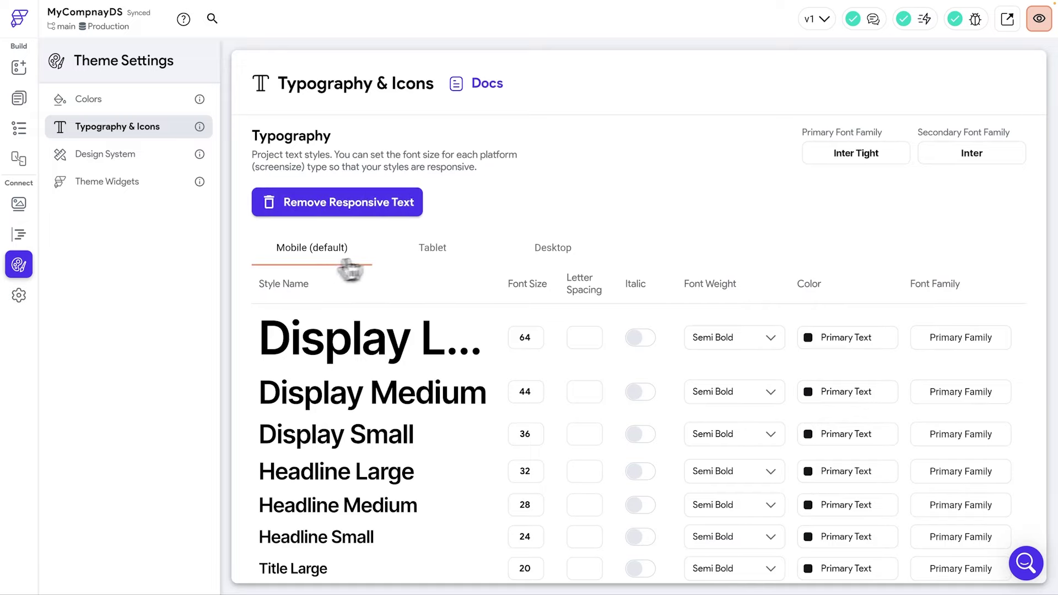
Step: Look at the responsive text styles for Tablet and Desktop, and return to the Mobile (default) styles
click(438, 257)
click(553, 254)
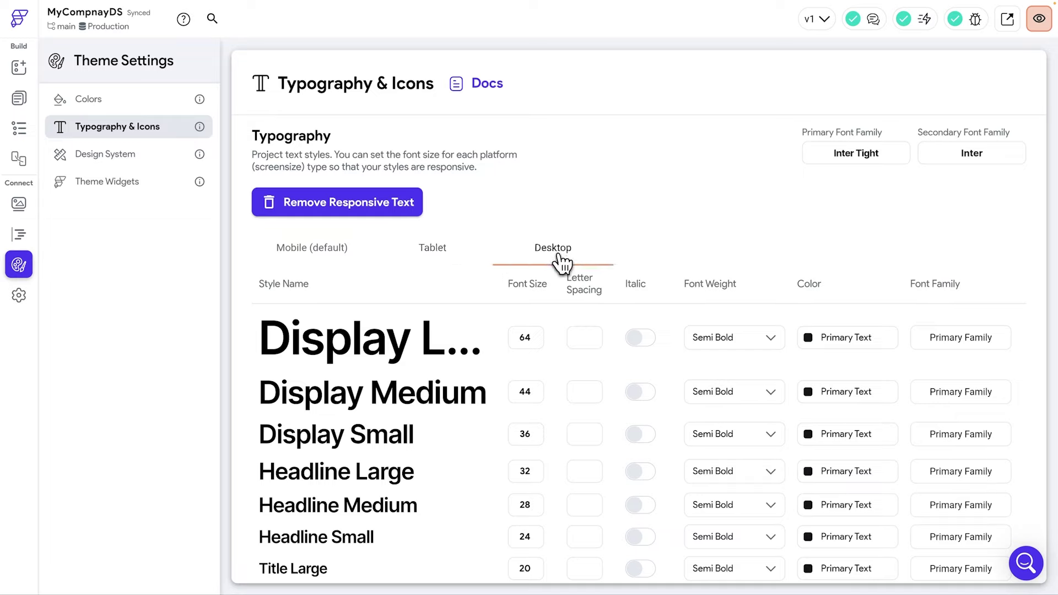
click(430, 260)
click(329, 260)
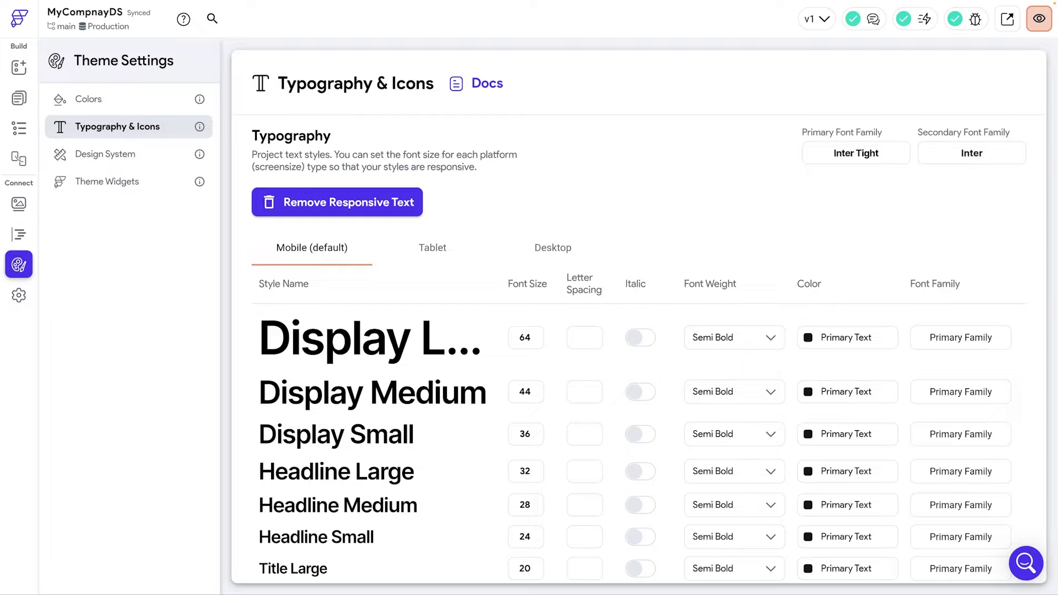
Step: Look through the Google Fonts and Custom Fonts available for the secondary font family, and close the chooser without selecting one
click(974, 160)
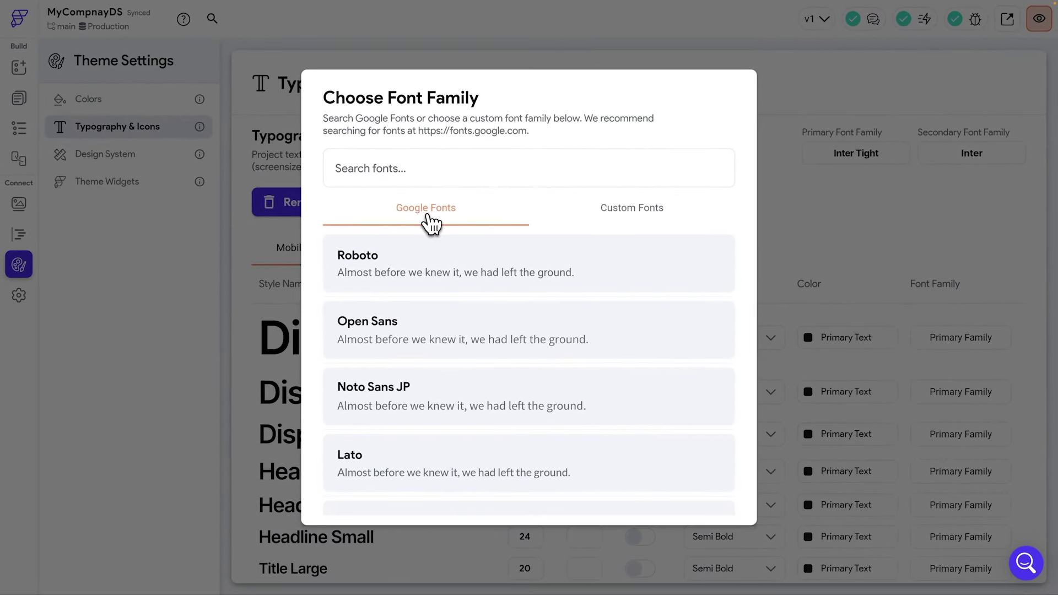
scroll(461, 302, down, 10)
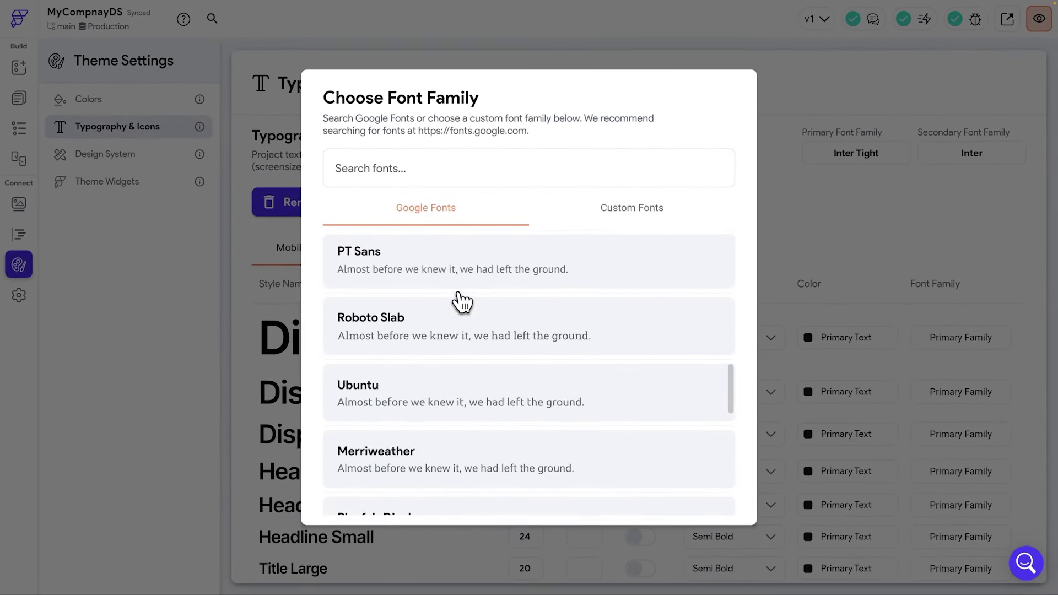
scroll(458, 303, up, 10)
click(639, 215)
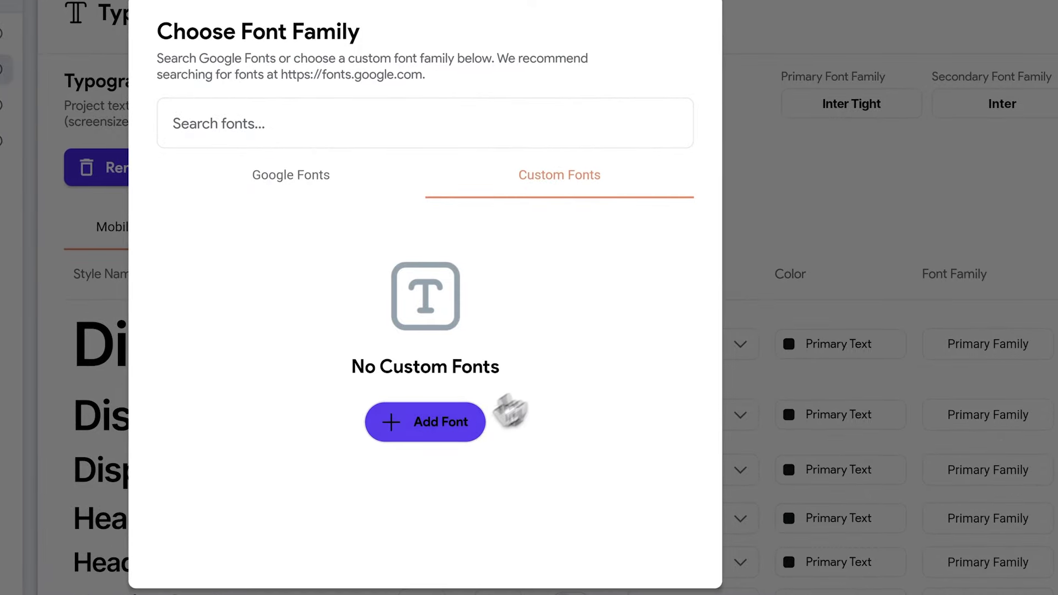
click(854, 189)
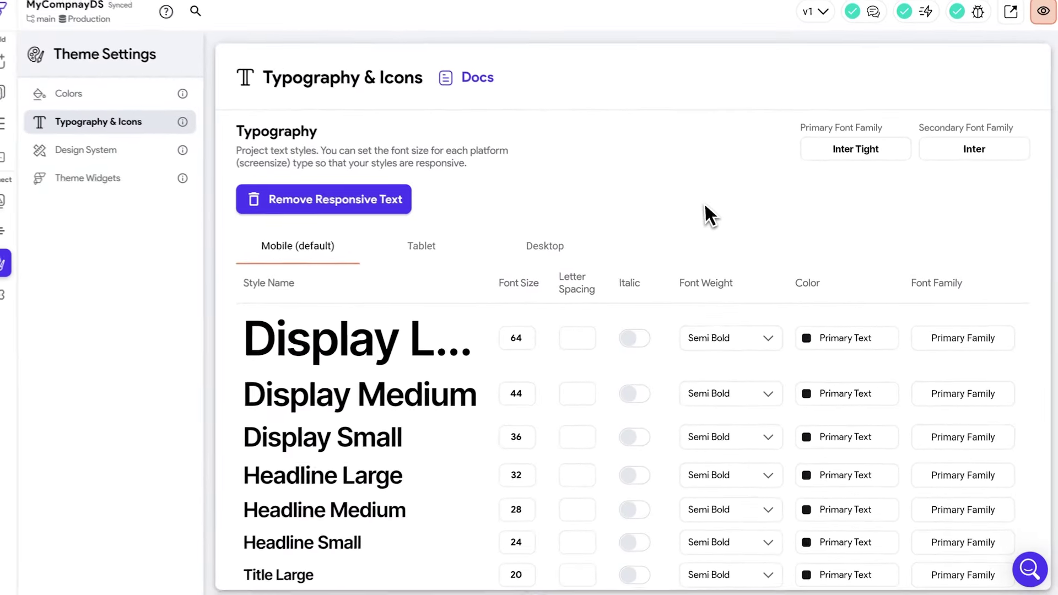
Step: Look at the Custom Fonts and Custom Icons sections of the typography settings, and open the Theme Widgets settings
scroll(589, 187, down, 10)
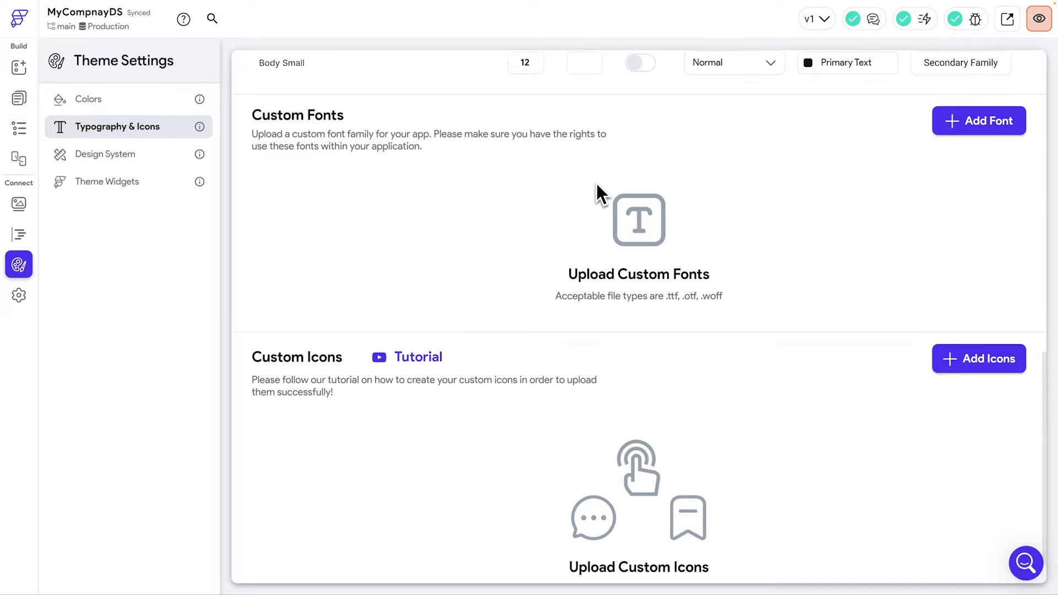
scroll(597, 187, up, 1)
scroll(584, 190, down, 2)
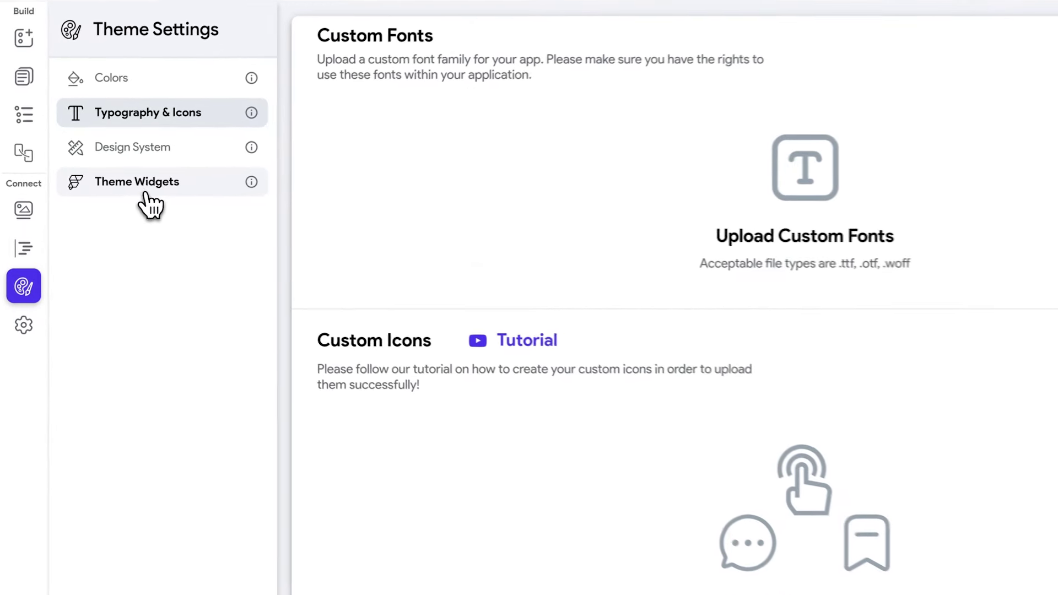
click(157, 202)
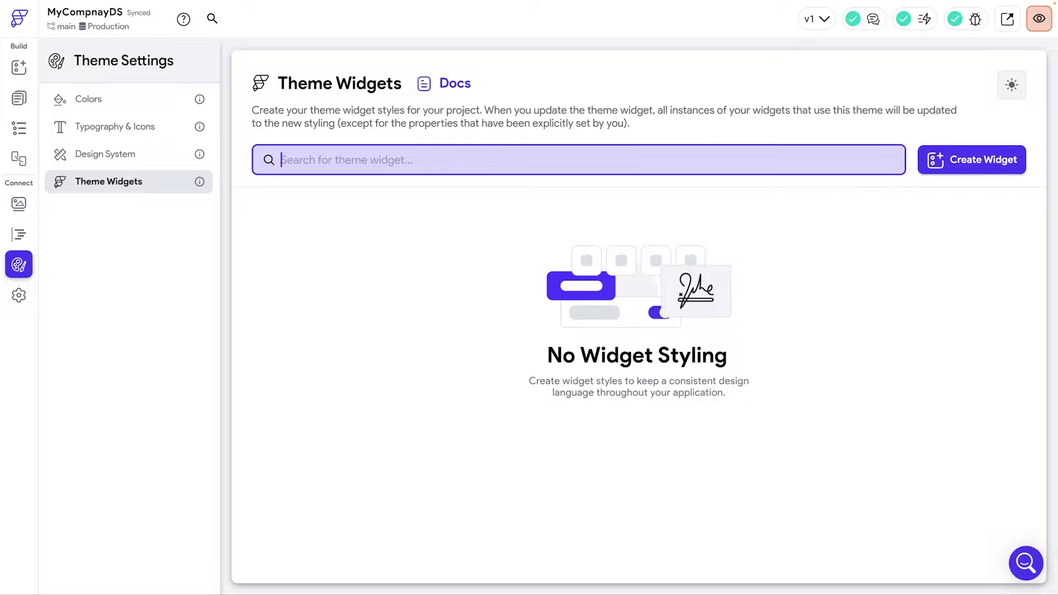
Step: Look over the design system cover photo and Nav Bar & App Bar styling options in the app settings, and return to the theme settings
click(20, 297)
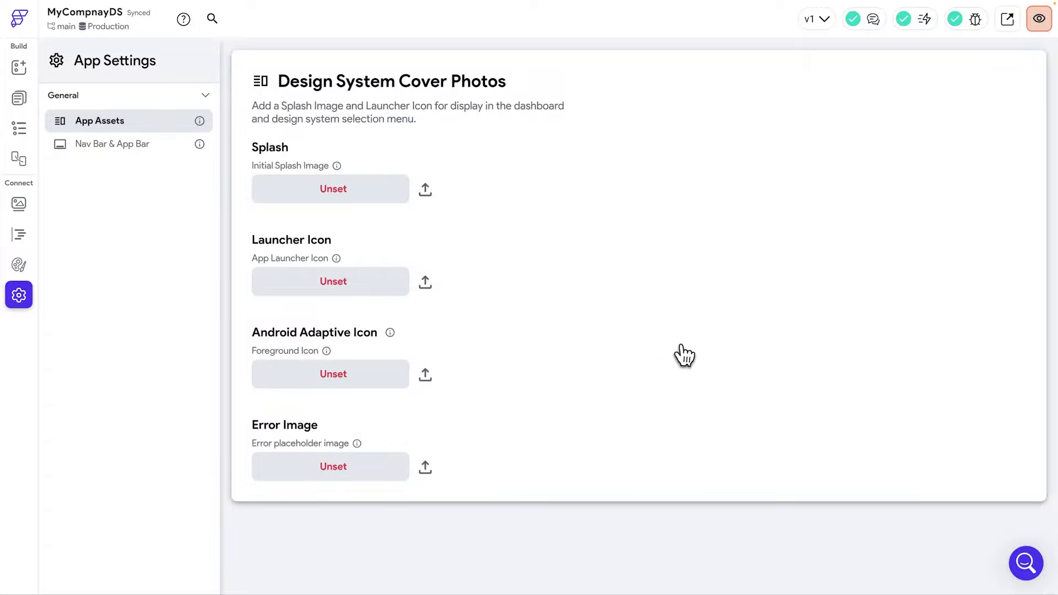
click(106, 155)
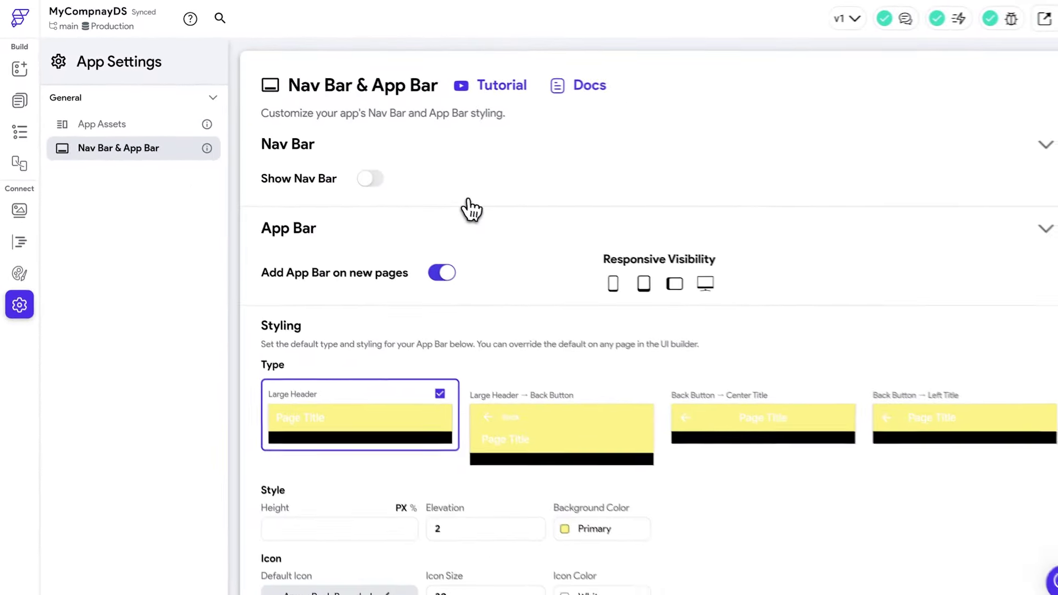
scroll(460, 198, down, 1)
scroll(465, 197, up, 1)
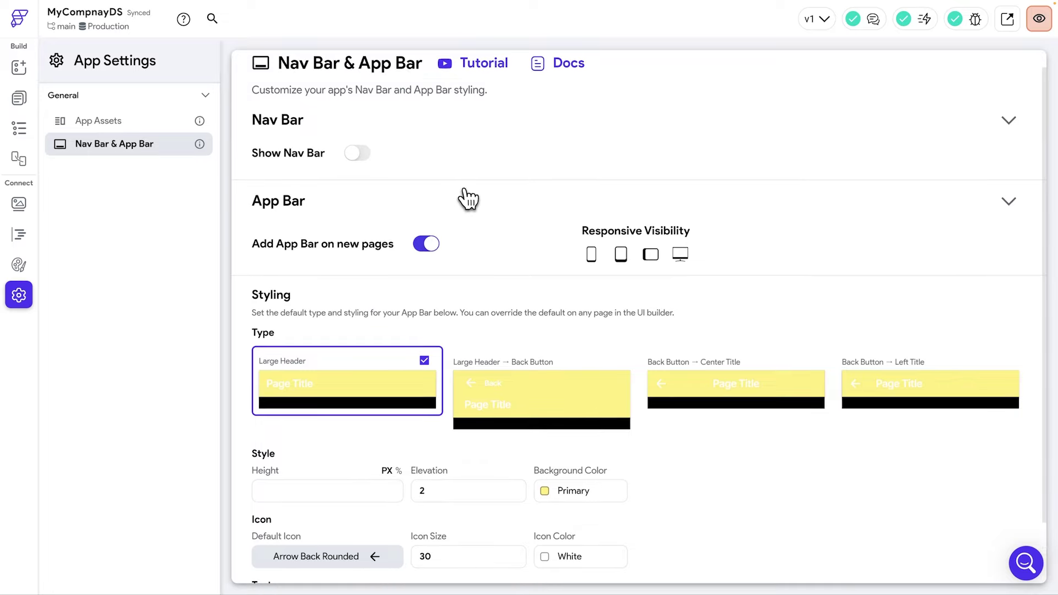
scroll(468, 199, down, 1)
scroll(468, 199, down, 1)
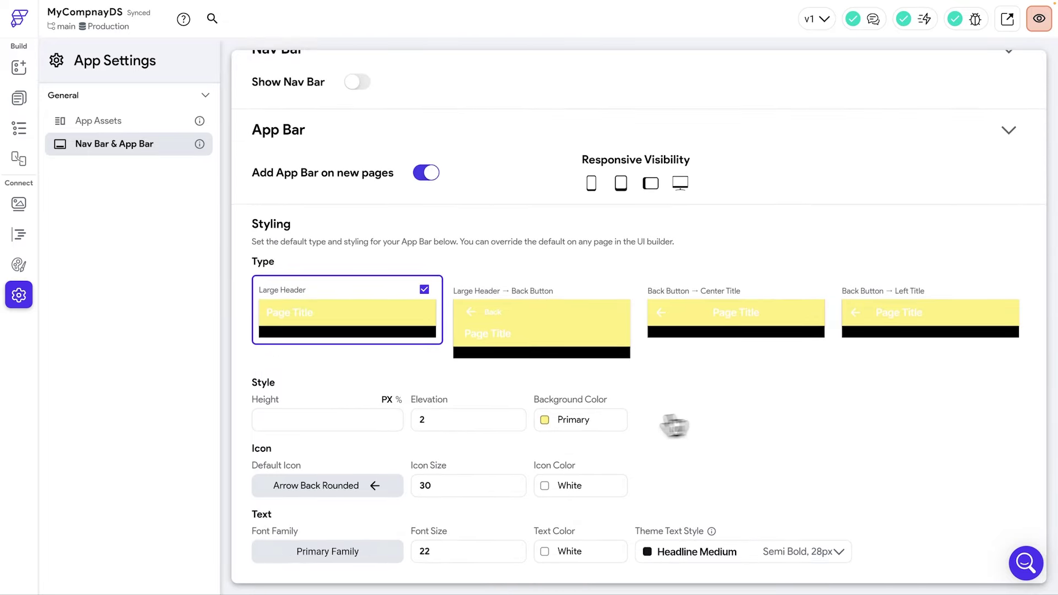
scroll(661, 430, up, 2)
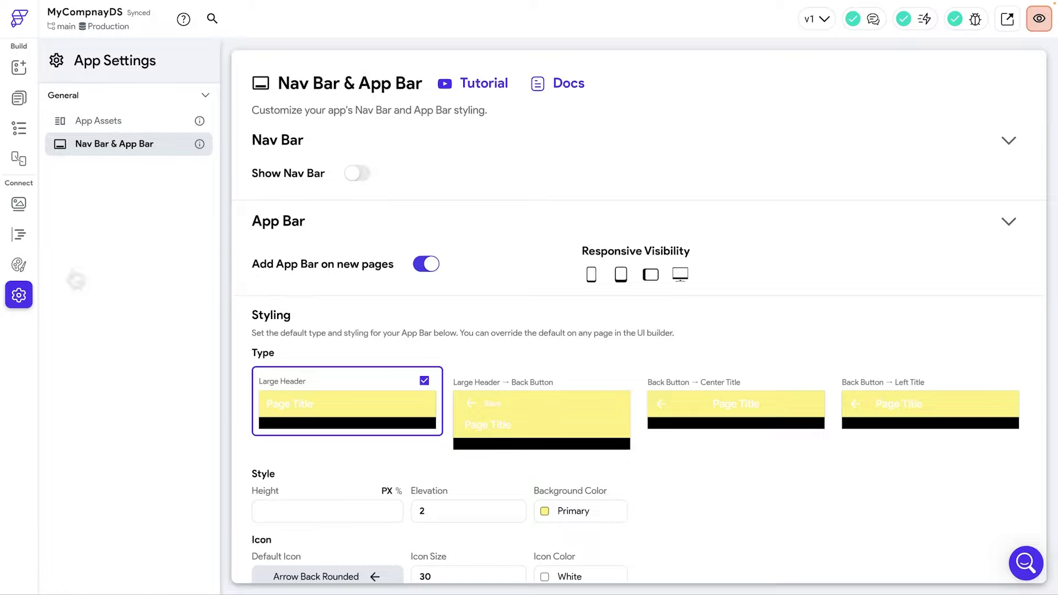
click(18, 264)
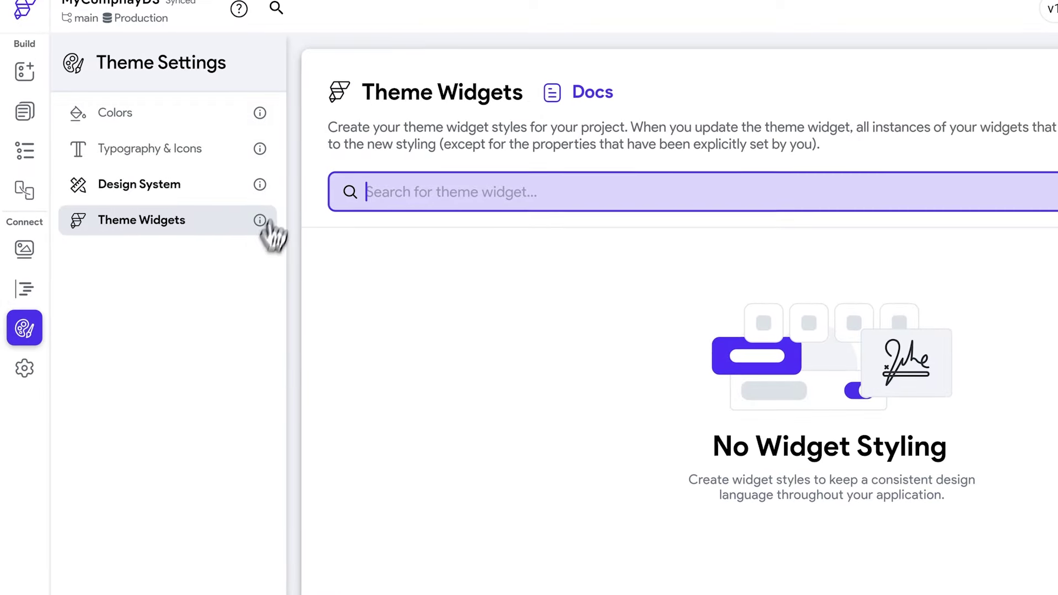
click(126, 118)
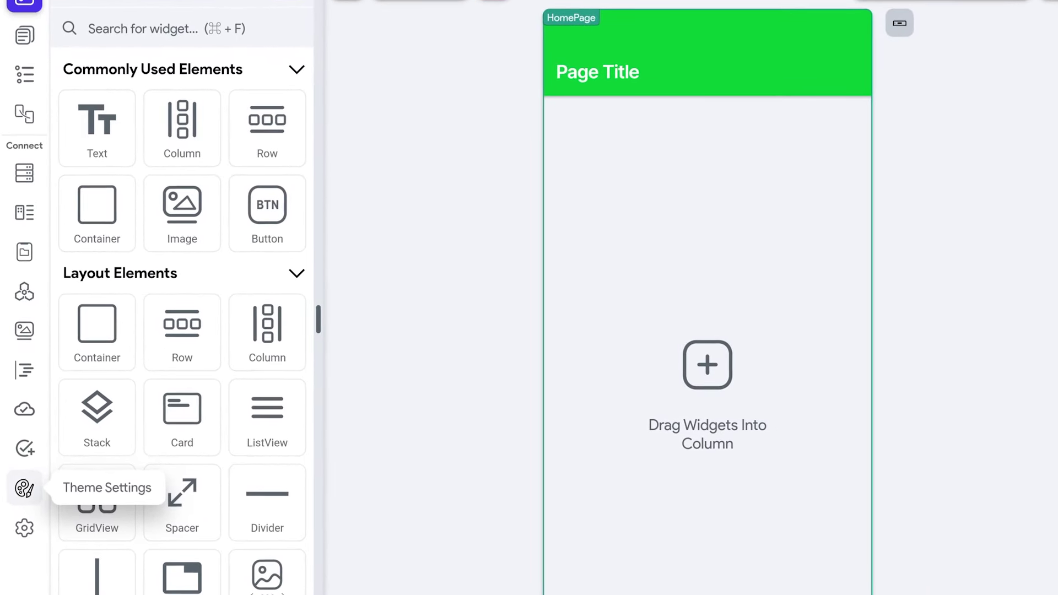
Step: In the TeamAssetsLibrary project's theme settings, choose MyCompnayDS as the design system
click(24, 489)
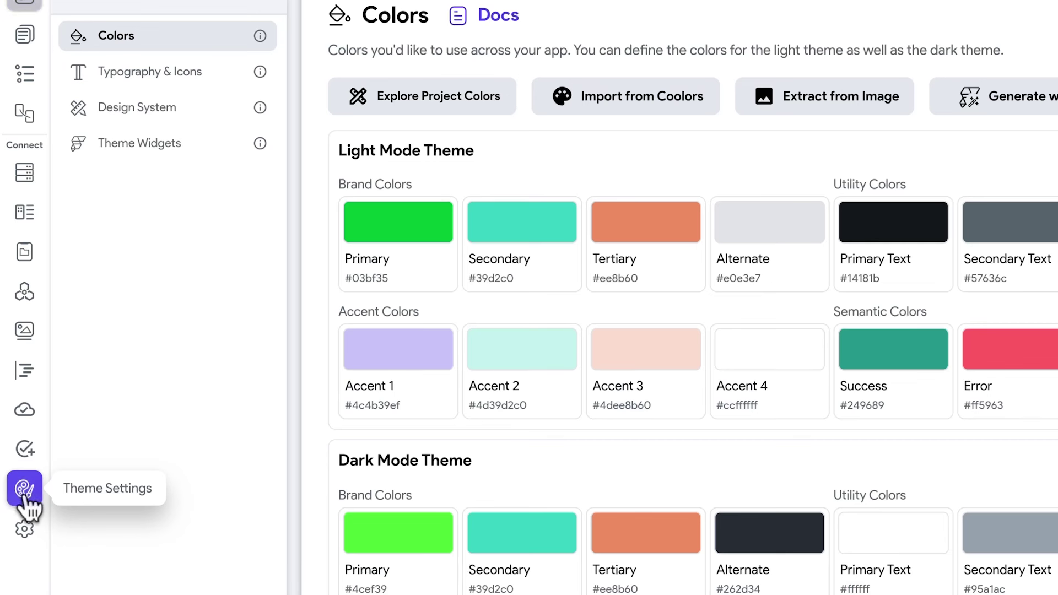
click(190, 111)
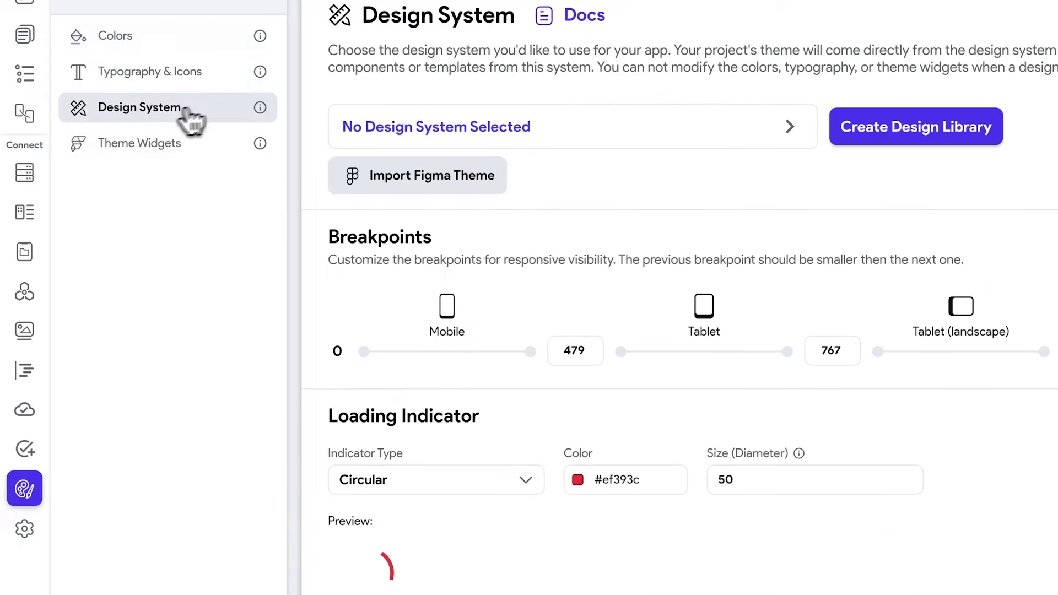
click(634, 133)
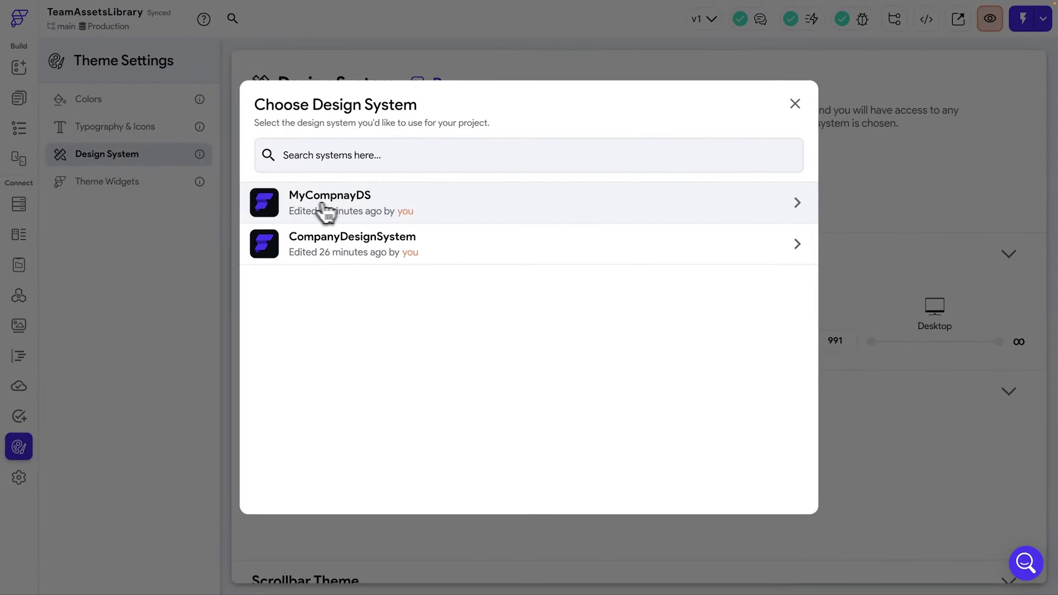
click(354, 206)
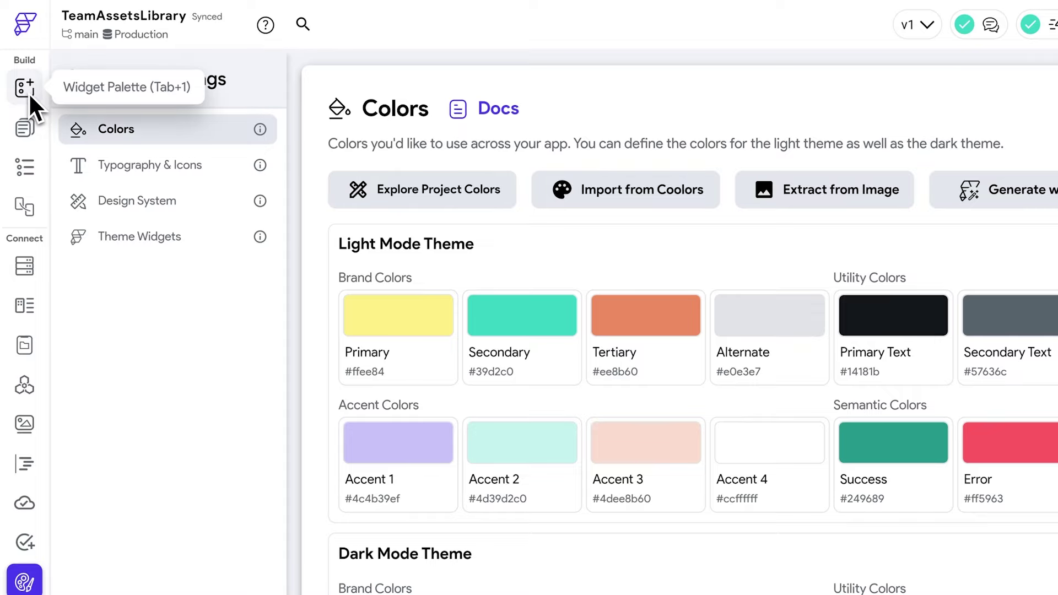
Step: Return to the HomePage canvas, select its AppBar and inspect the Background Color property
click(32, 95)
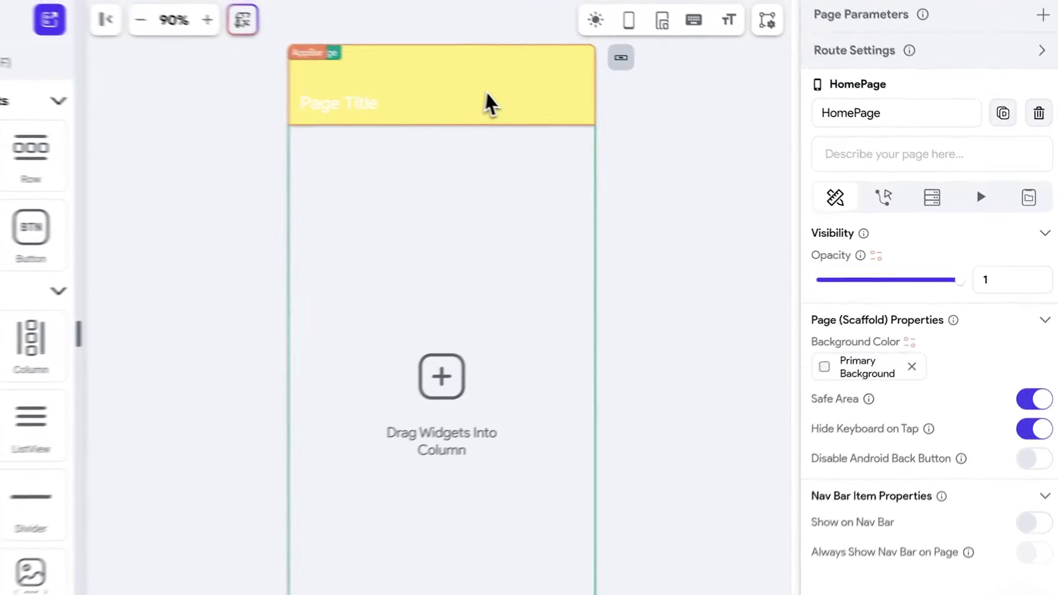
click(586, 118)
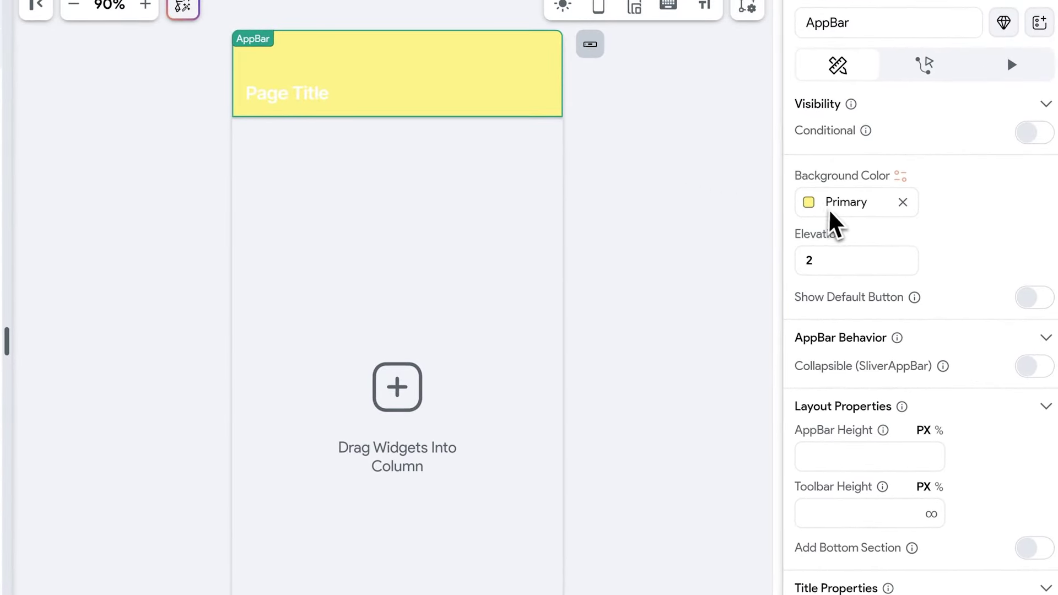
click(881, 194)
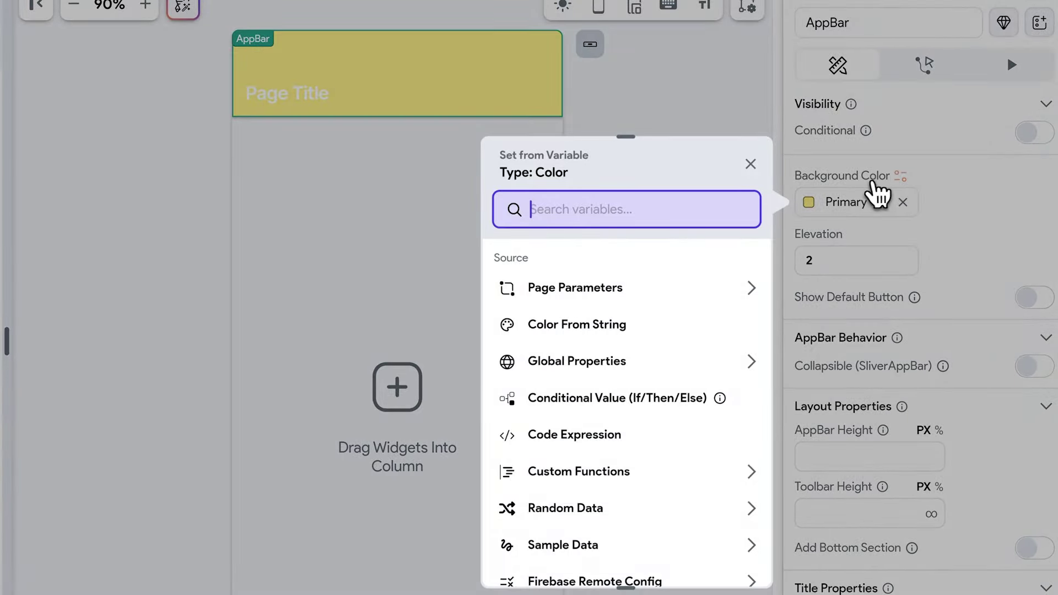
click(853, 190)
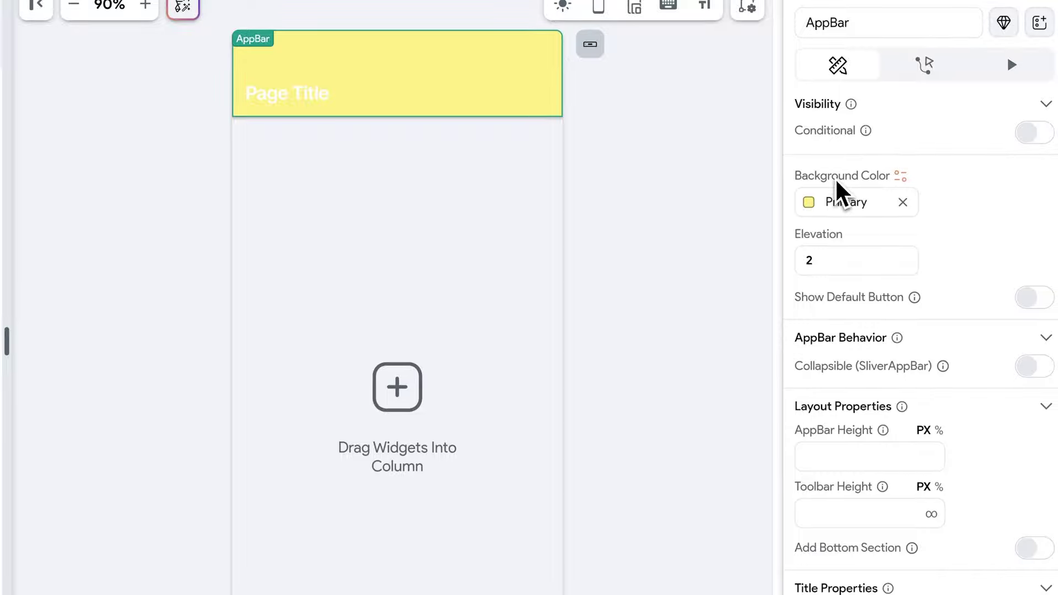
double_click(846, 202)
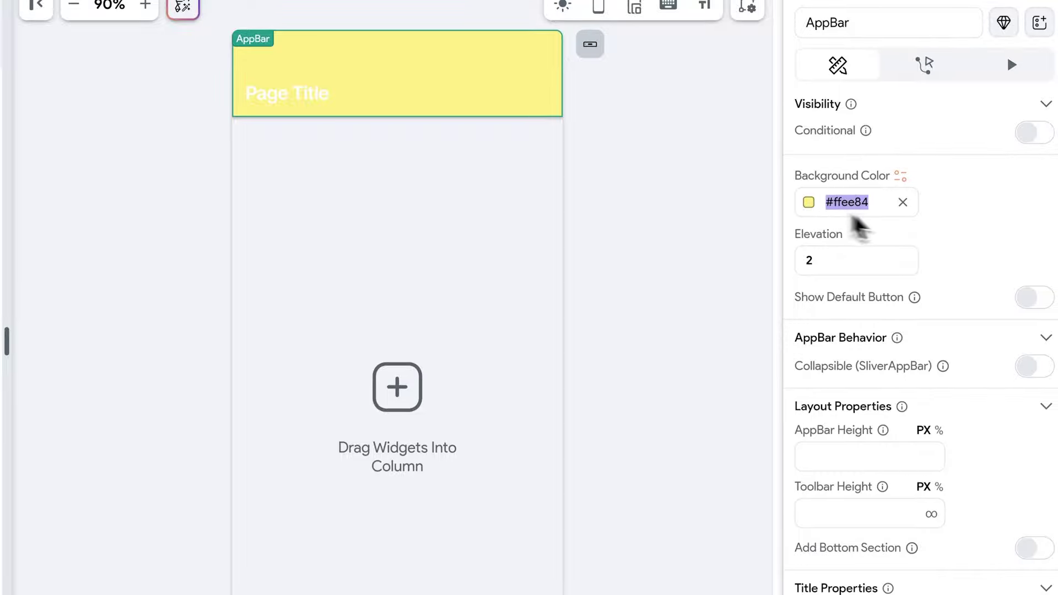
Step: Open the AppBar's background color picker and look through the available theme colors
click(809, 203)
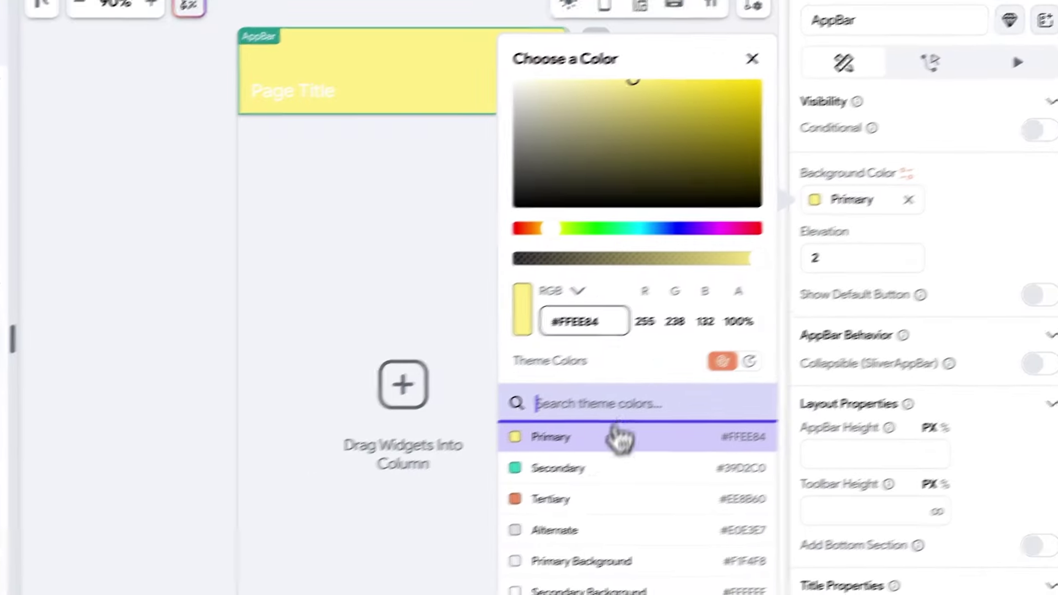
scroll(619, 437, down, 3)
scroll(741, 463, up, 3)
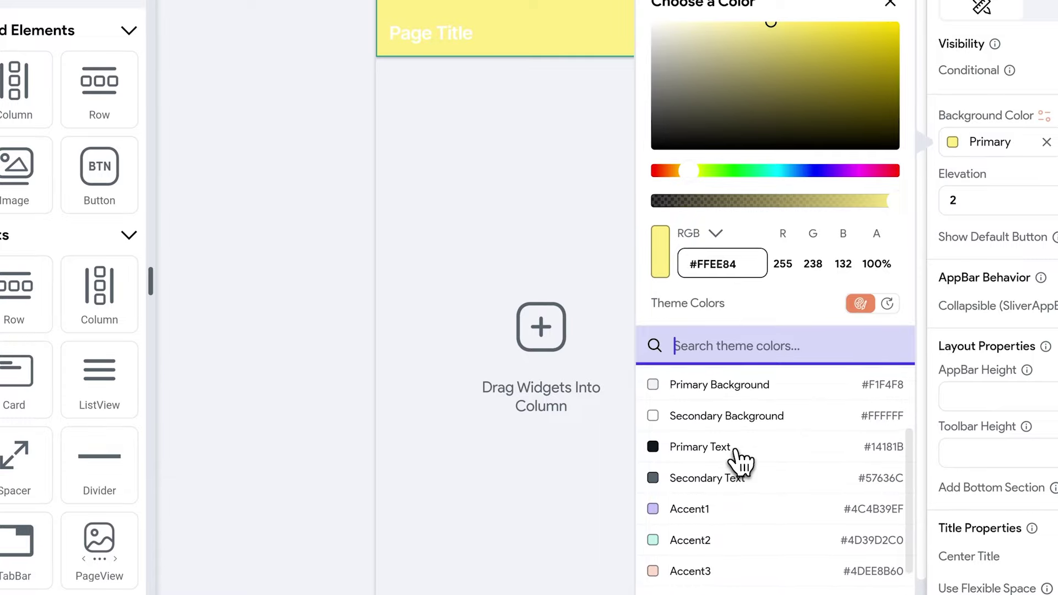
Step: Close the AppBar's color picker and switch the TeamAssetsLibrary project's design system to CompanyDesignSystem
scroll(741, 461, up, 3)
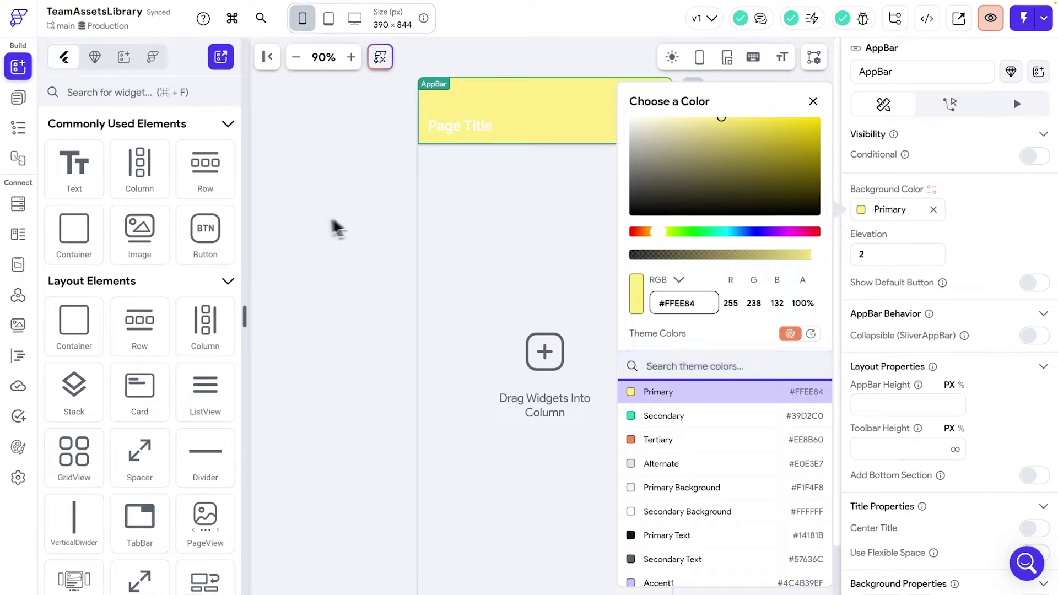
click(315, 166)
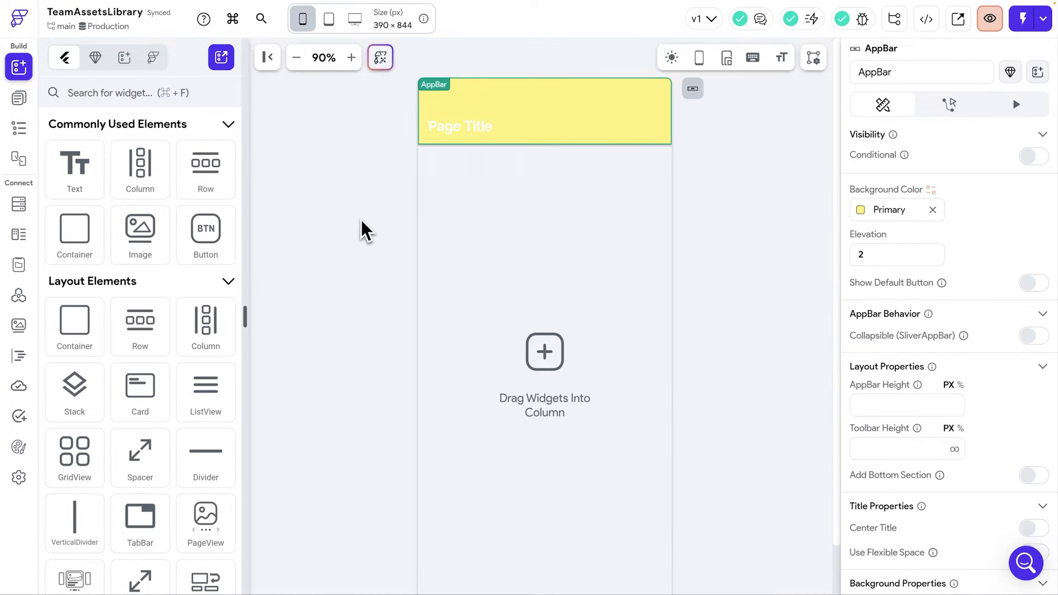
click(18, 447)
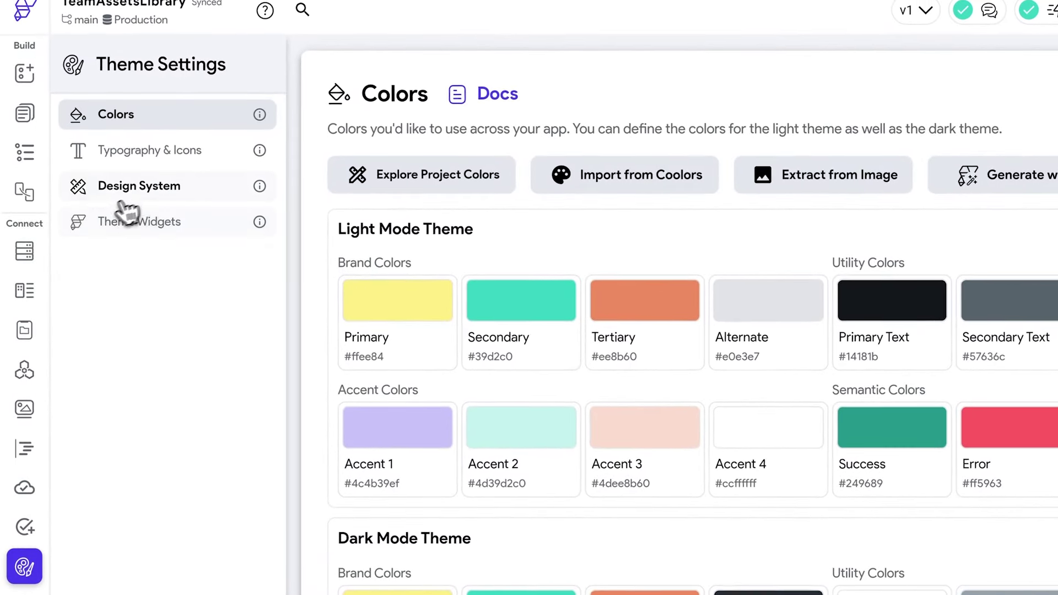
click(63, 151)
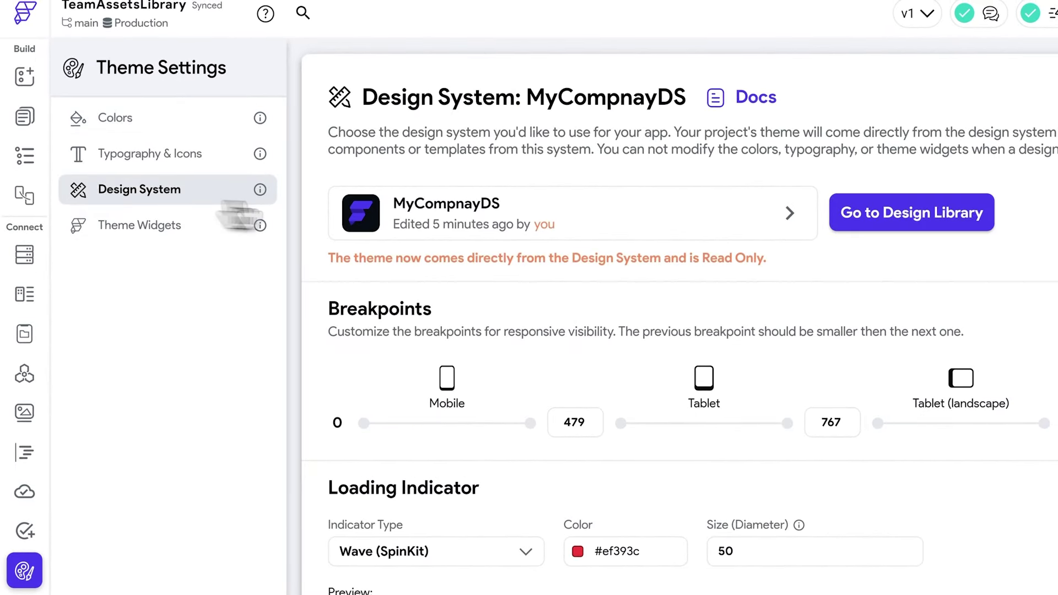
click(543, 215)
click(467, 311)
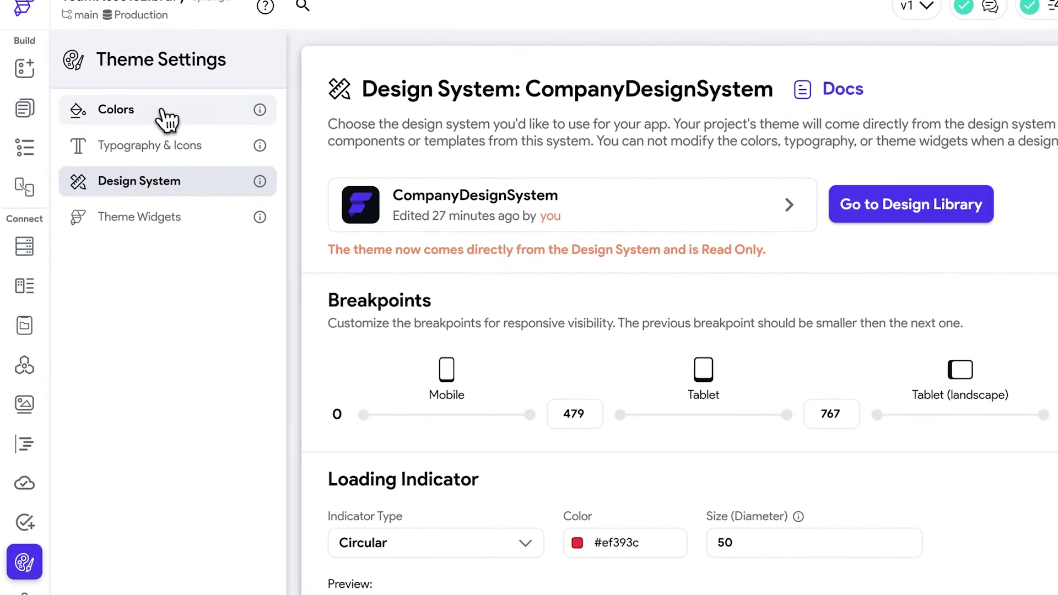
Step: Review the project's theme colors, and inspect the AppBar's background color on the HomePage canvas
click(167, 119)
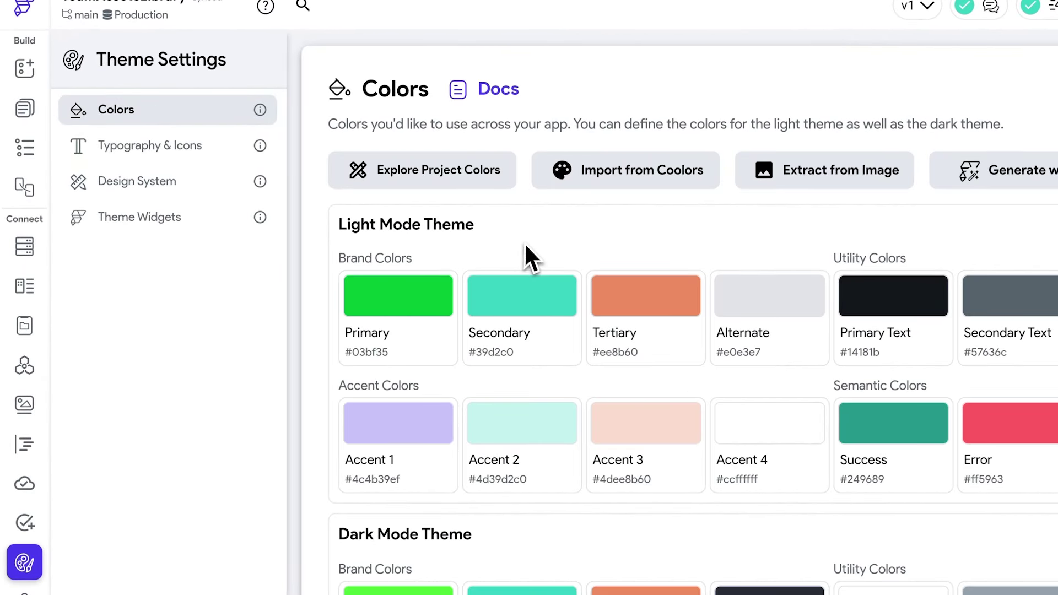
click(24, 68)
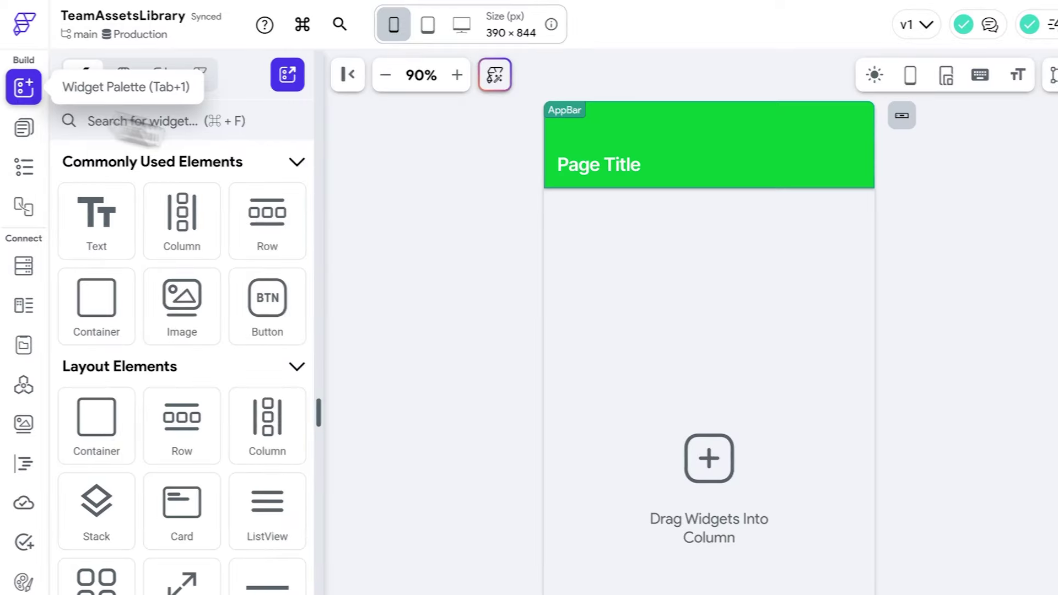
click(708, 176)
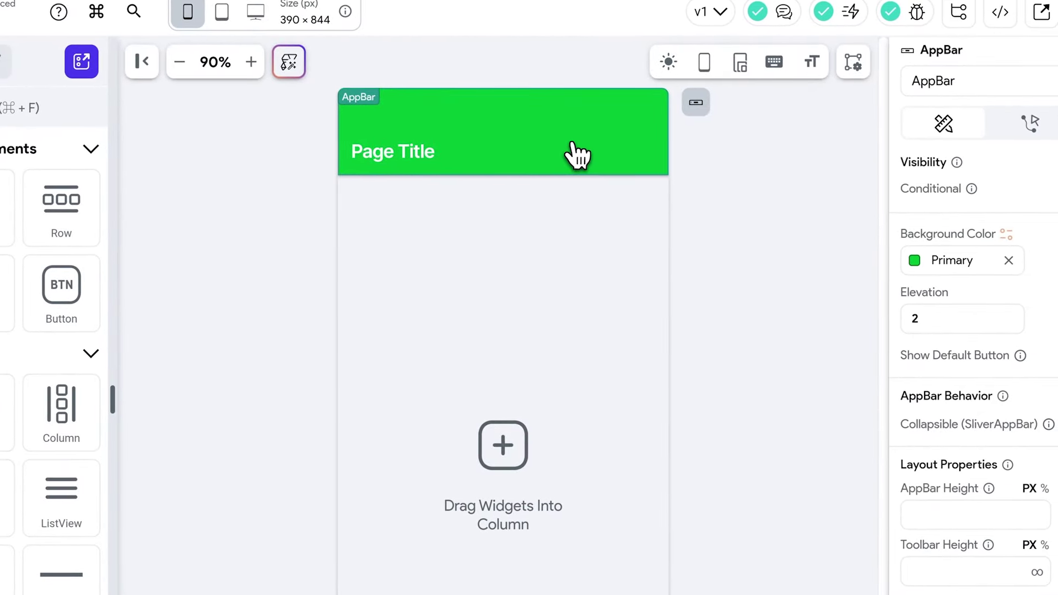
mouse_move(956, 268)
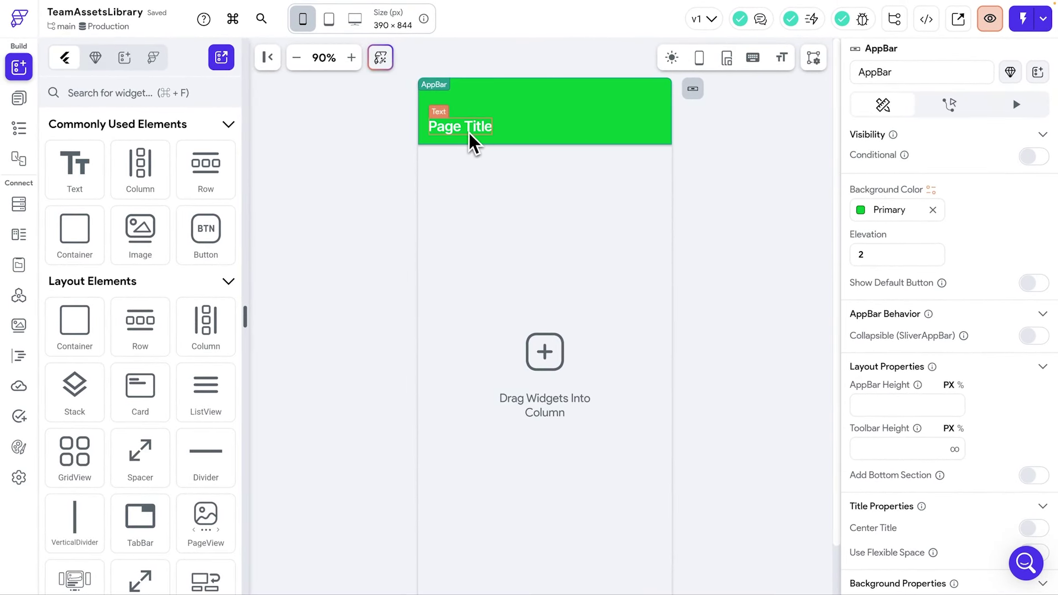
Step: Select the Page Title text in the AppBar and examine its theme text style and font family
click(451, 132)
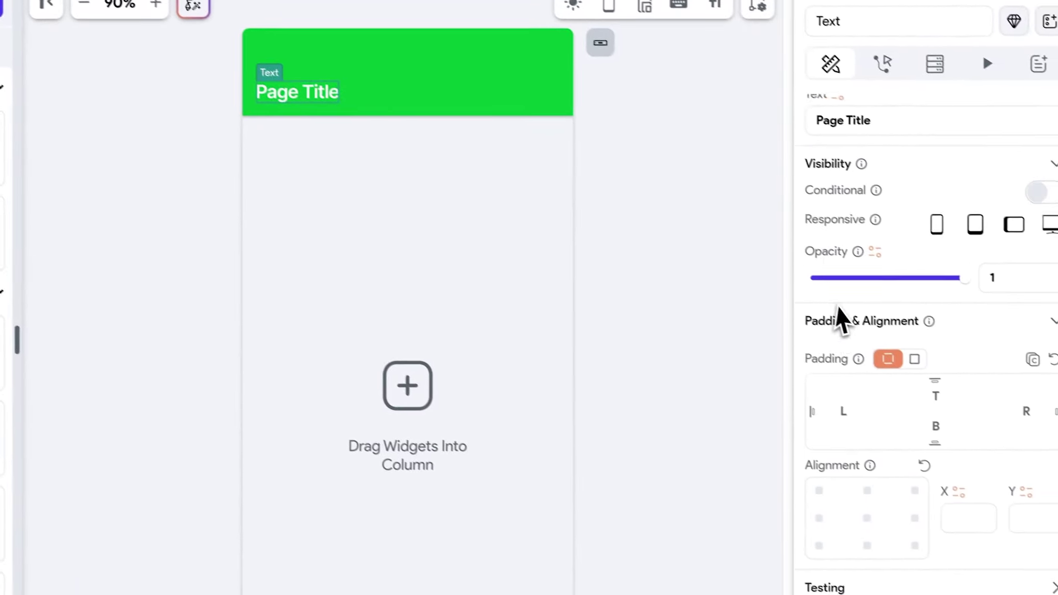
scroll(841, 320, down, 10)
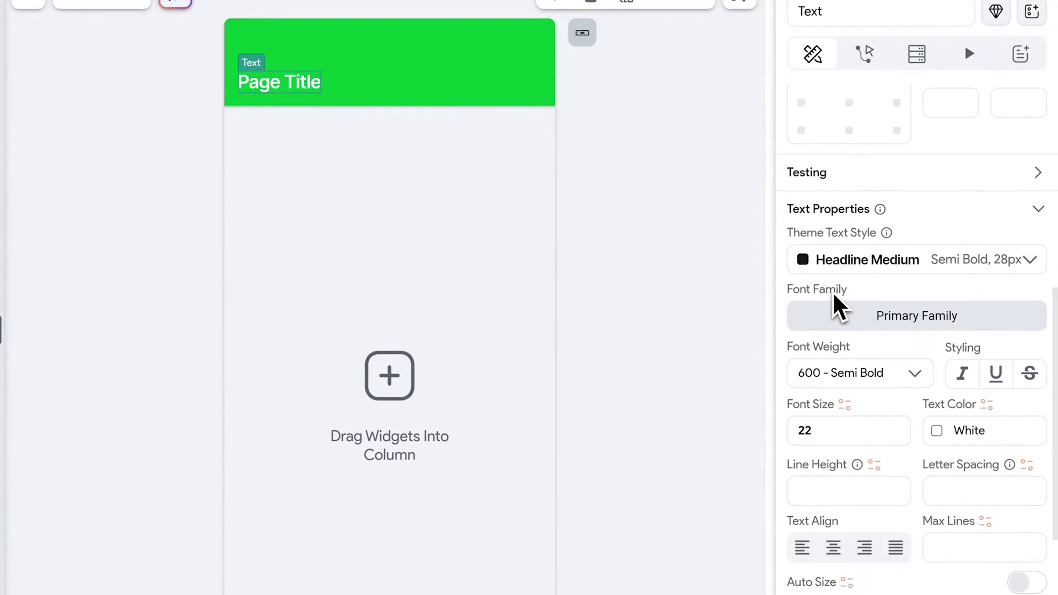
scroll(858, 331, up, 3)
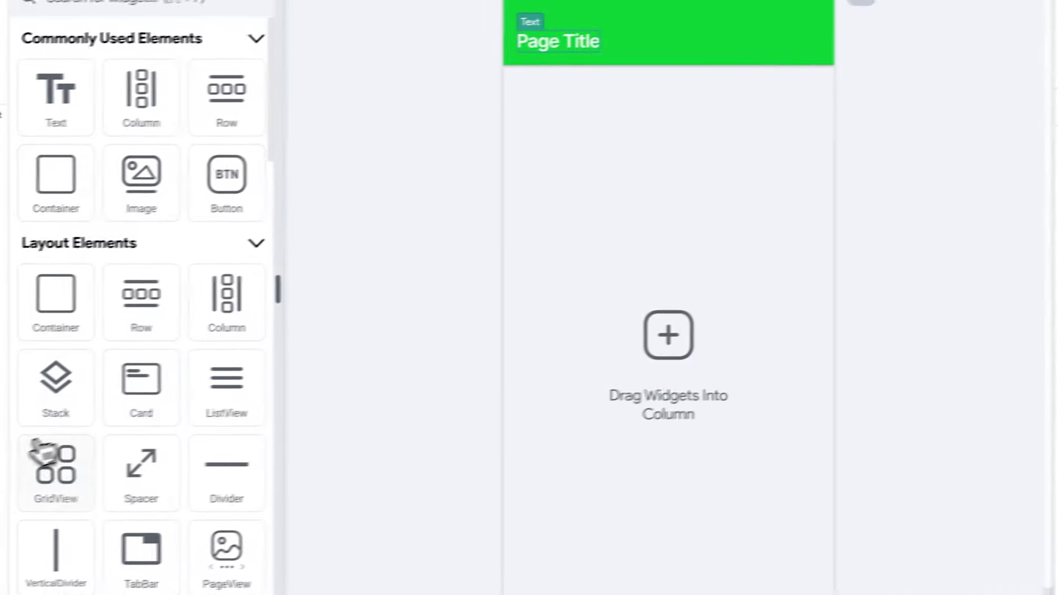
Step: In the CompanyDesignSystem project's typography settings, set the primary font family to Oswald and the secondary font family to Gochi Hand
click(21, 456)
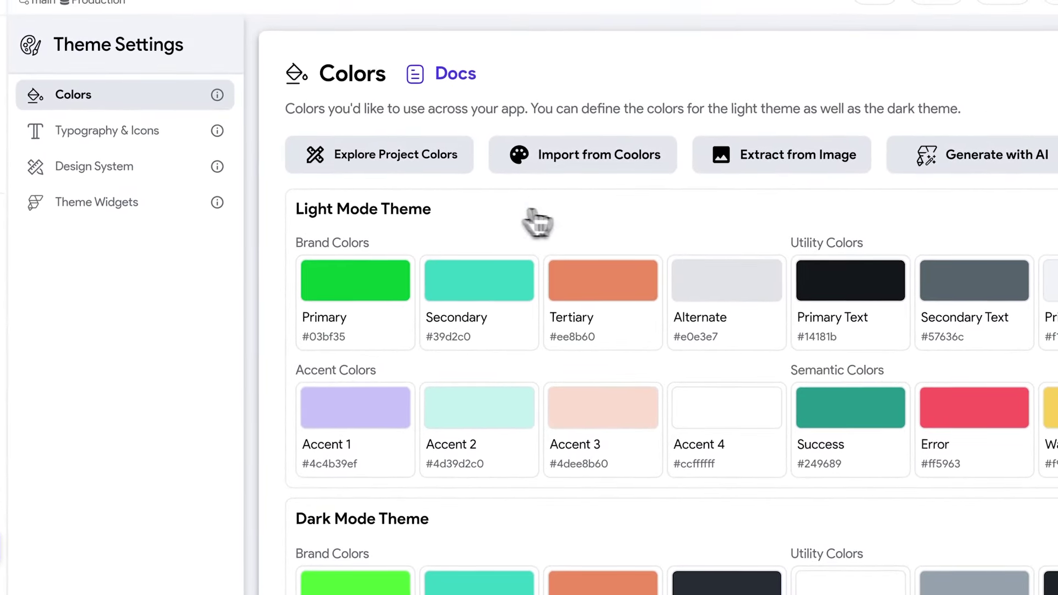
click(102, 131)
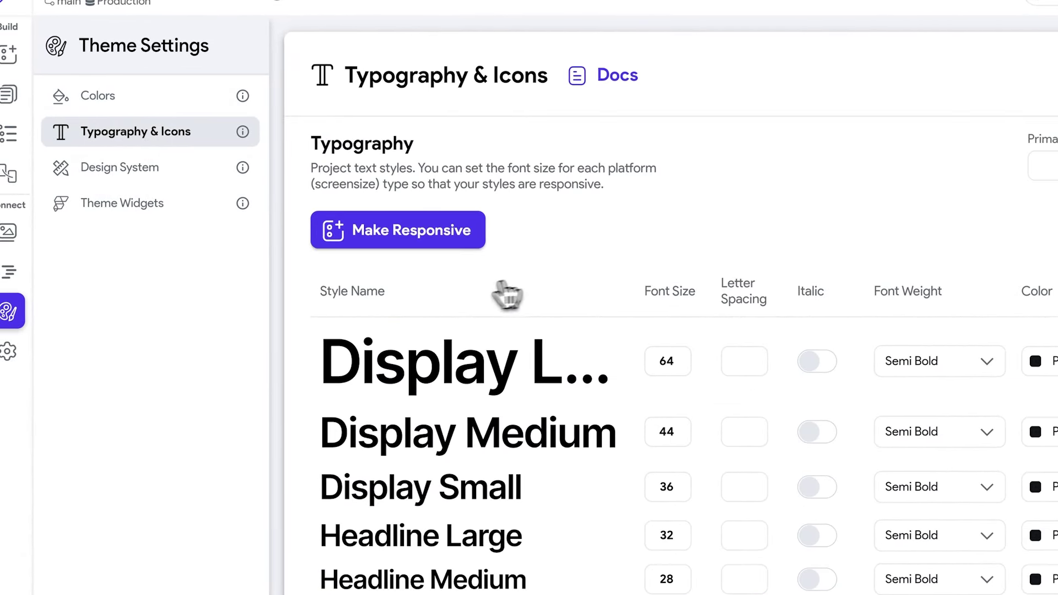
scroll(507, 295, down, 3)
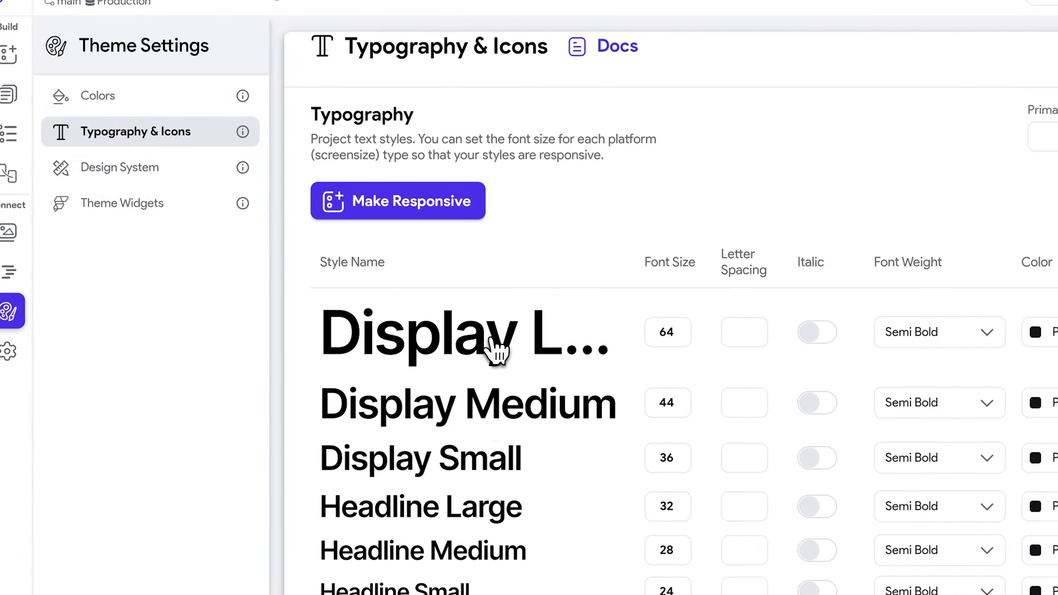
scroll(528, 276, up, 3)
click(1057, 182)
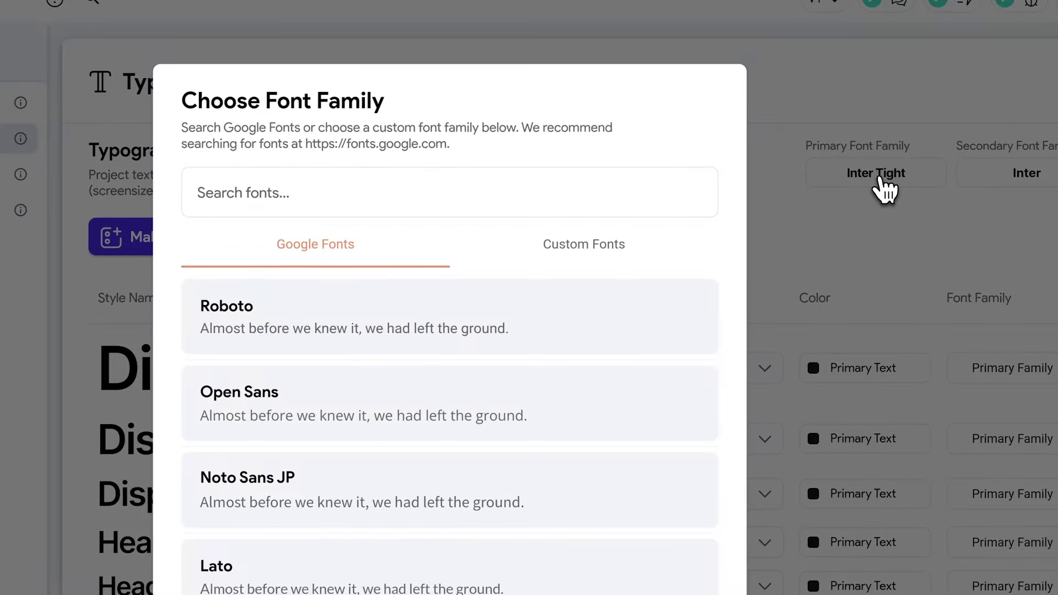
scroll(448, 330, down, 10)
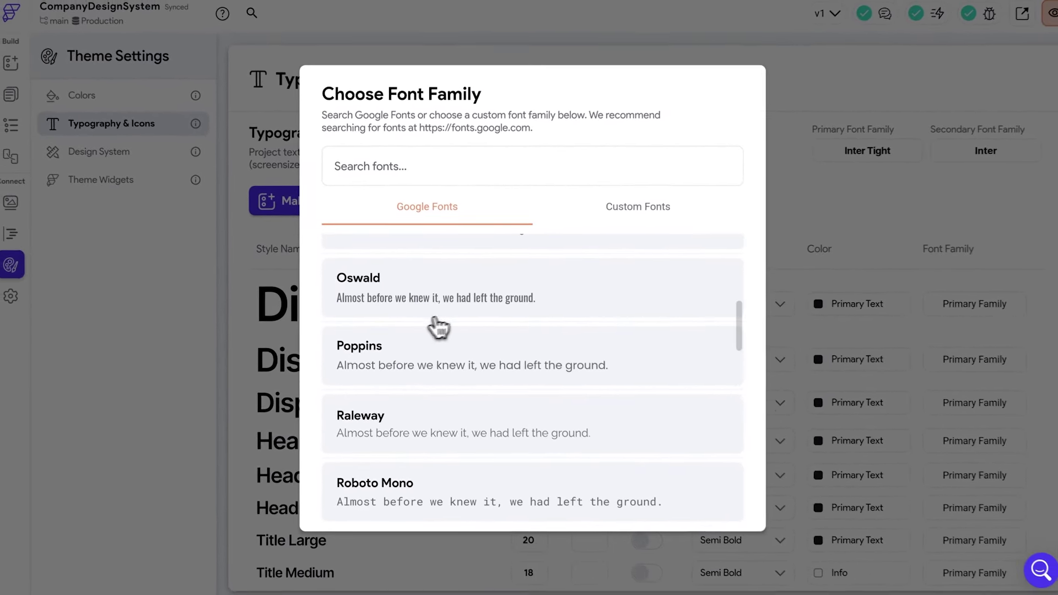
click(450, 337)
click(1057, 132)
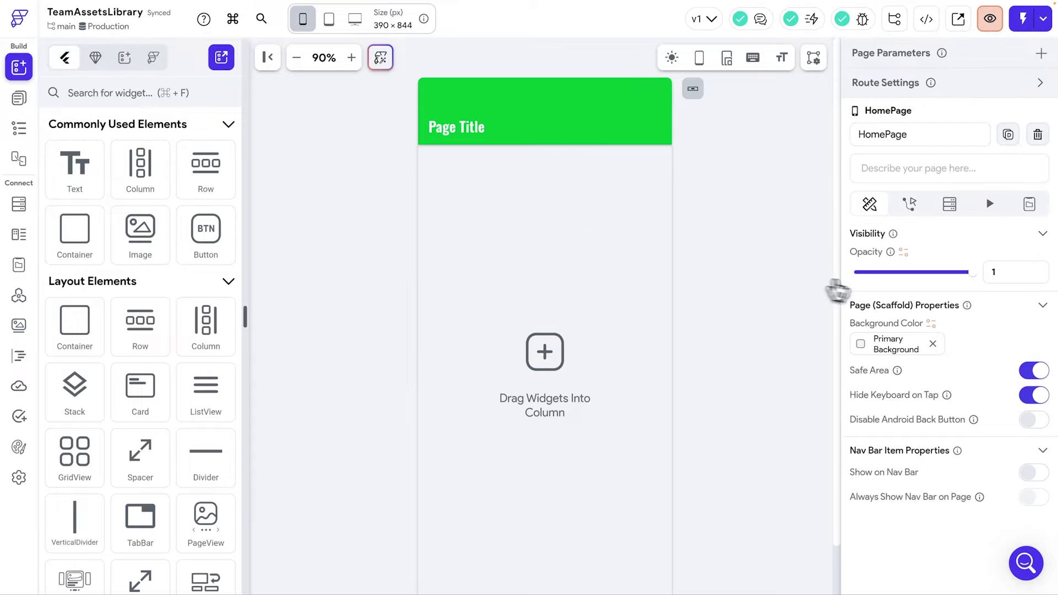
Step: On TeamAssetsLibrary's HomePage, set the Page Title text's font family to the theme's Secondary Family (Gochi Hand)
scroll(931, 308, down, 2)
scroll(926, 288, up, 1)
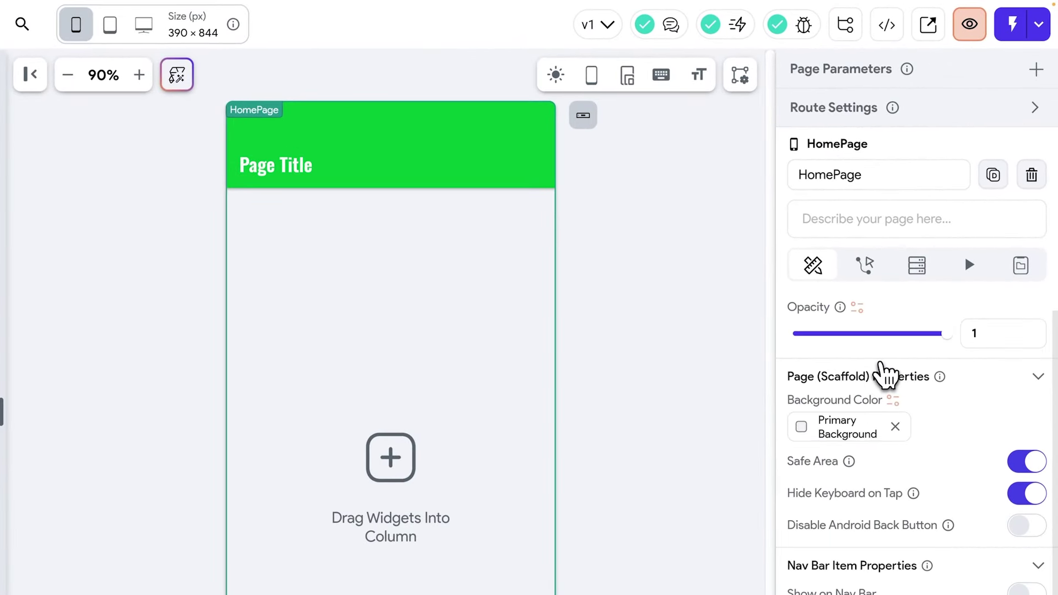
scroll(854, 331, up, 1)
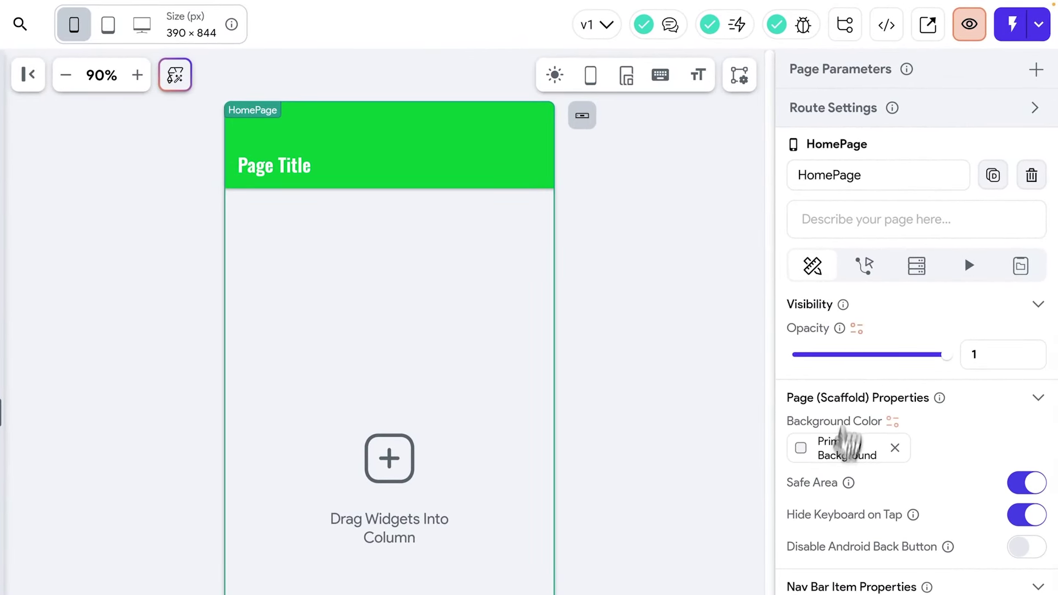
click(322, 168)
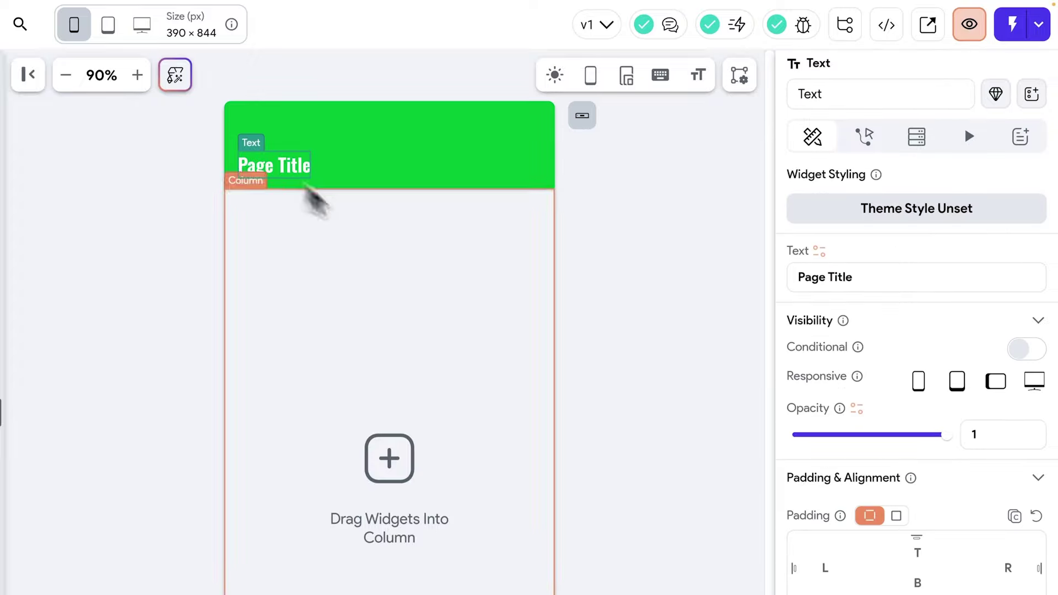
scroll(869, 484, down, 7)
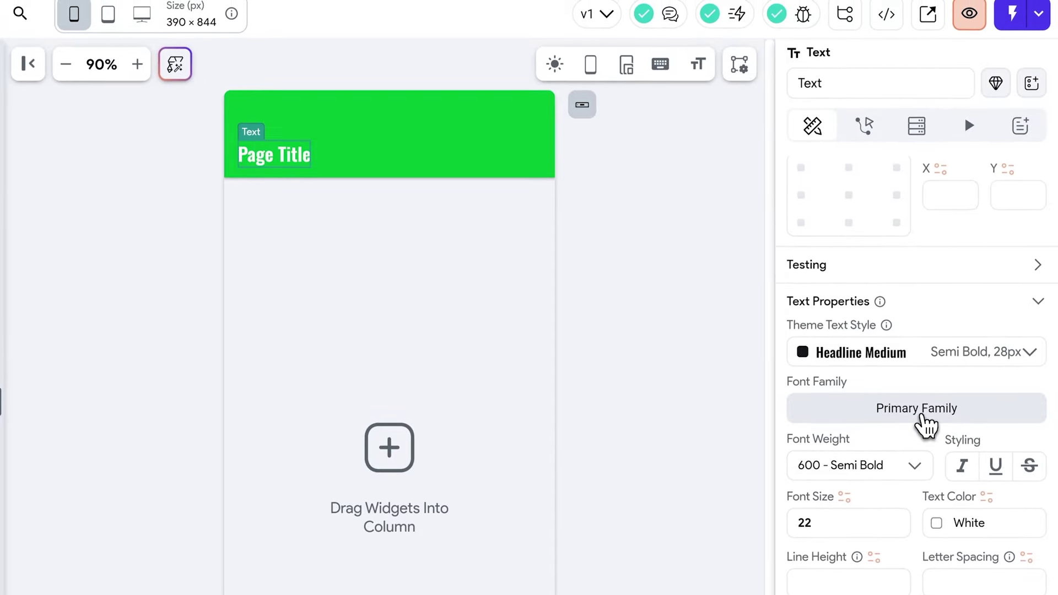
click(920, 377)
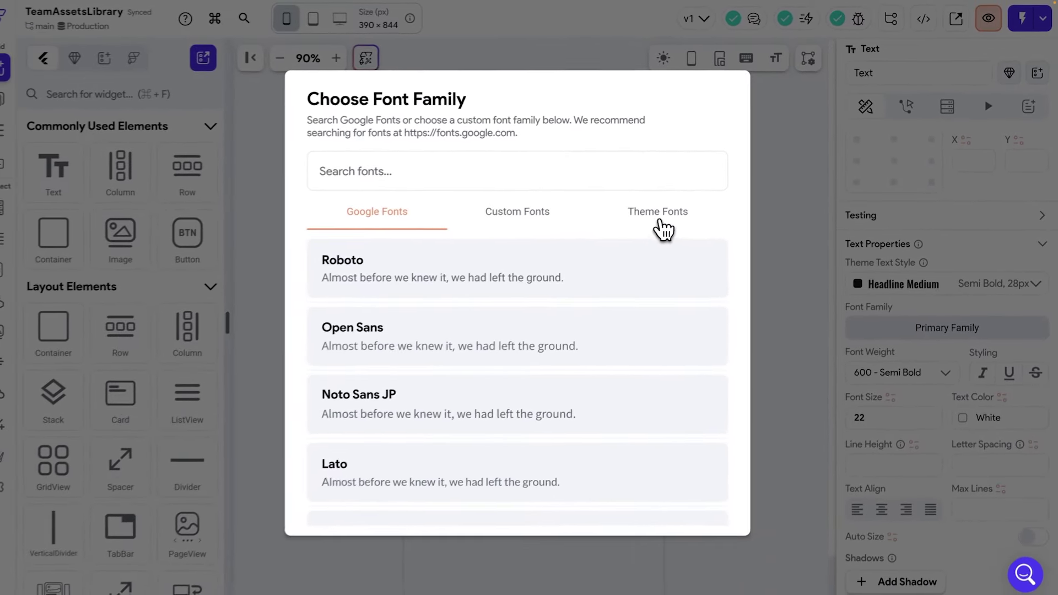
click(548, 264)
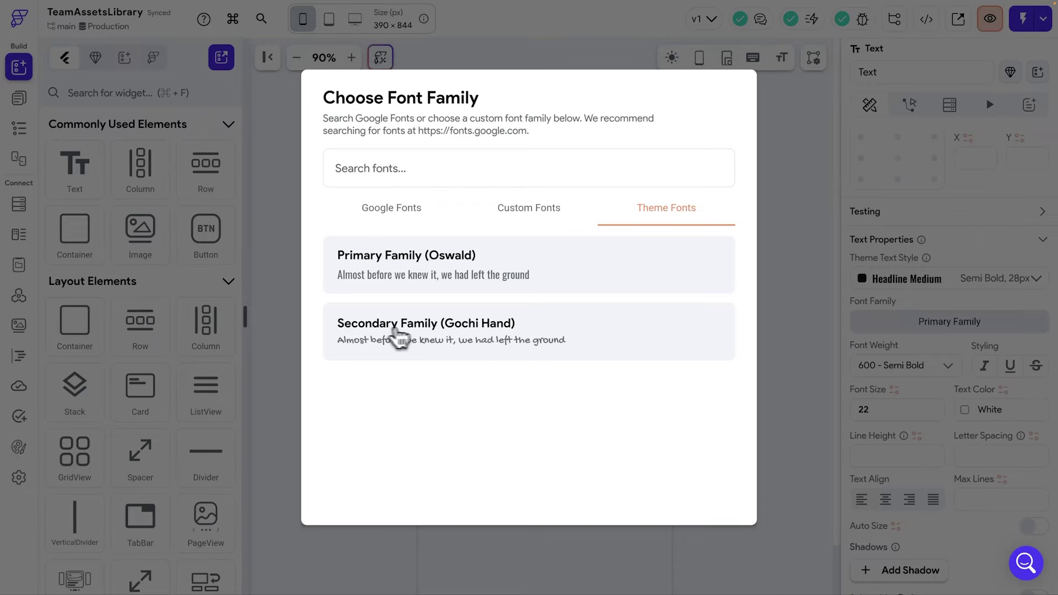
click(427, 333)
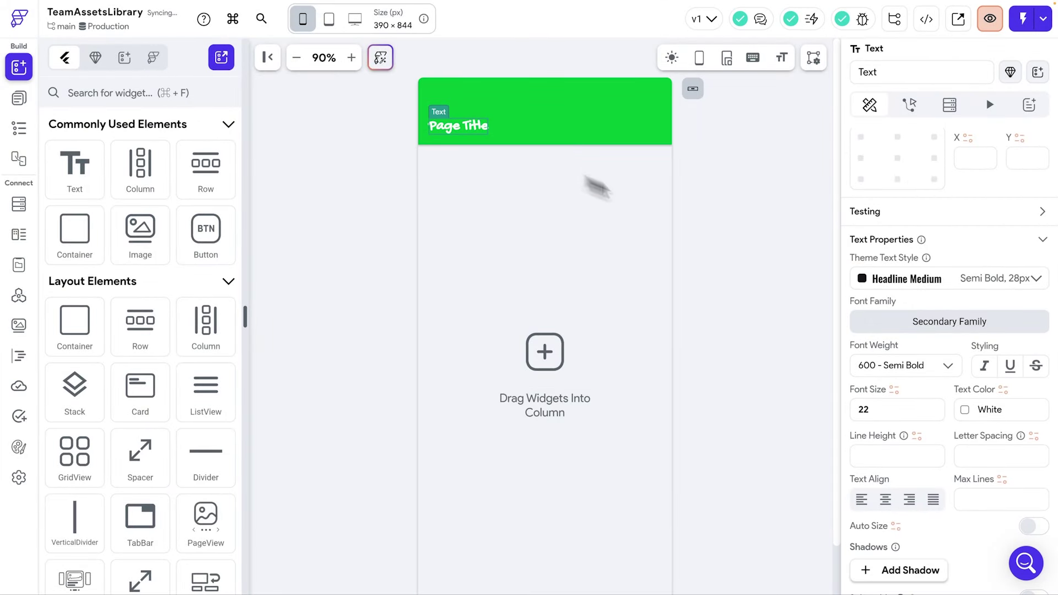
click(751, 246)
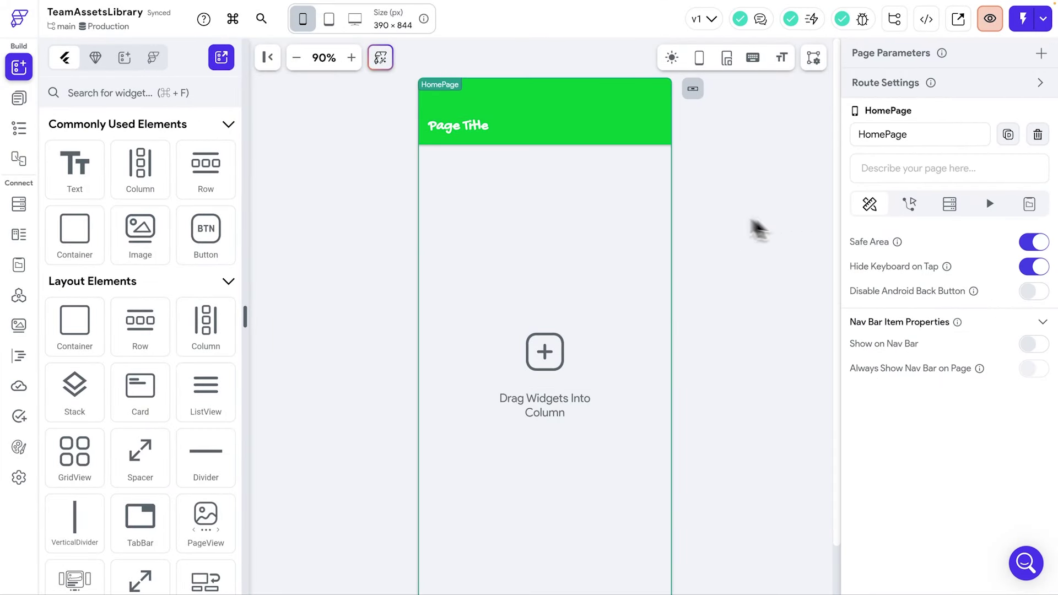
Step: Reselect the Page Title text and look over its padding, alignment and text properties
click(485, 132)
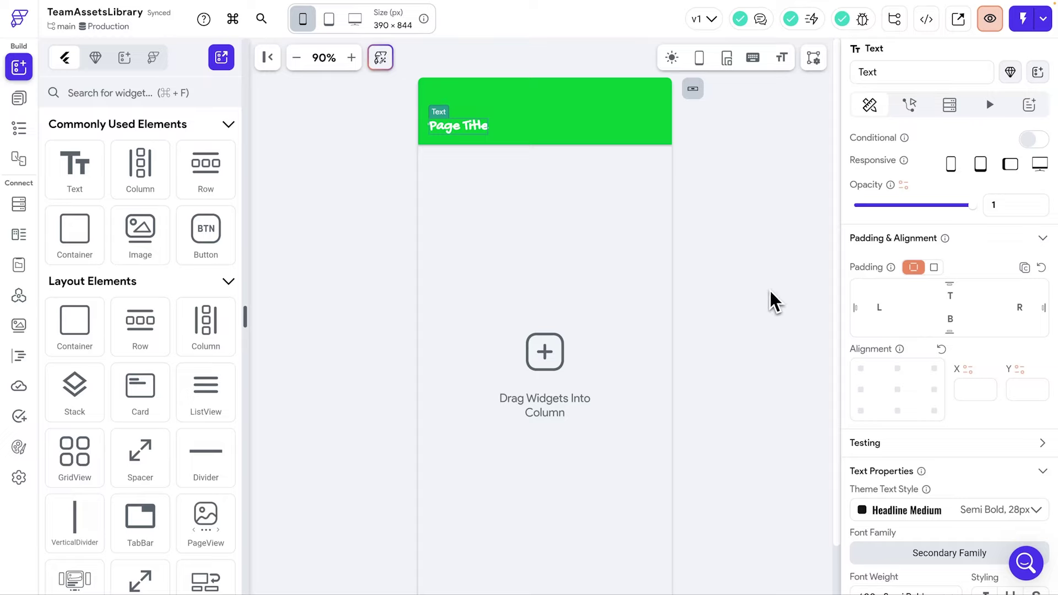
scroll(771, 290, down, 1)
scroll(771, 293, up, 1)
scroll(879, 300, down, 1)
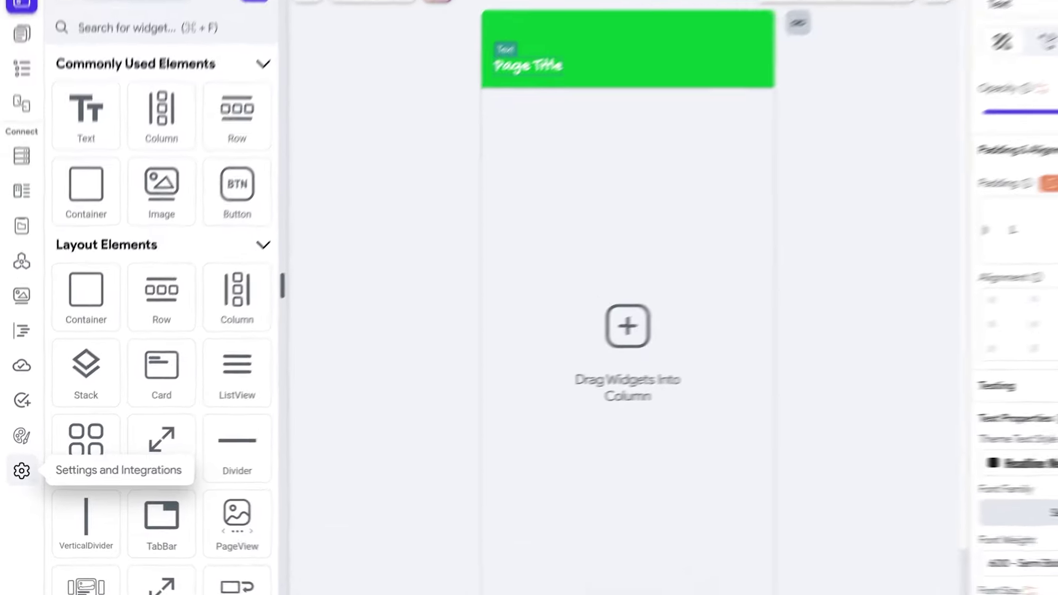
Step: Open the project's Publish as Library settings and enter the version description "Add company design systems"
click(19, 478)
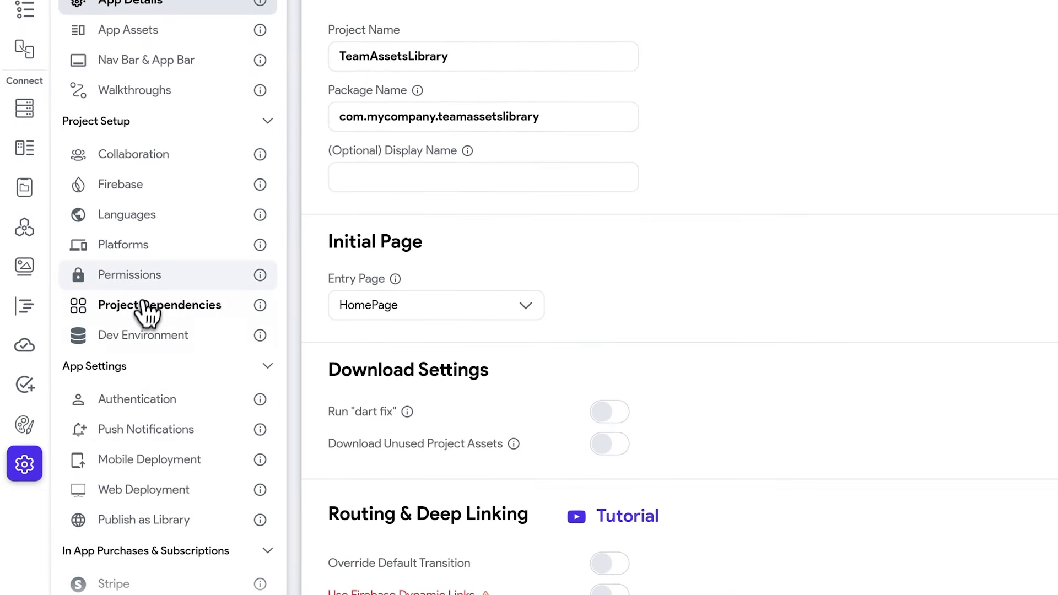
click(156, 523)
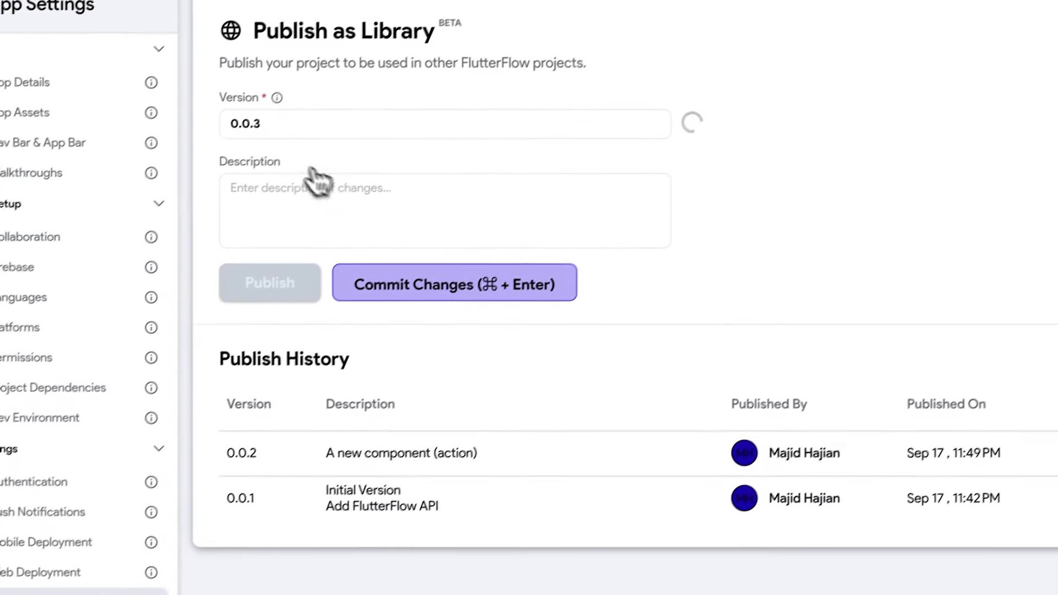
click(308, 196)
text(Add)
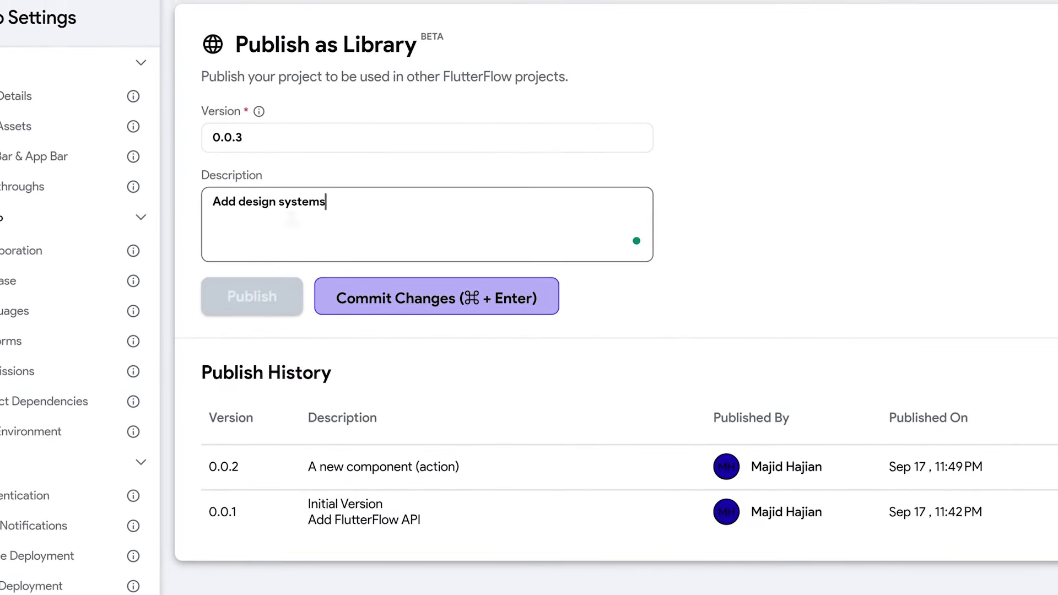
text(company)
Step: Commit the project changes with the message "add design systems" and publish the new library version
click(427, 300)
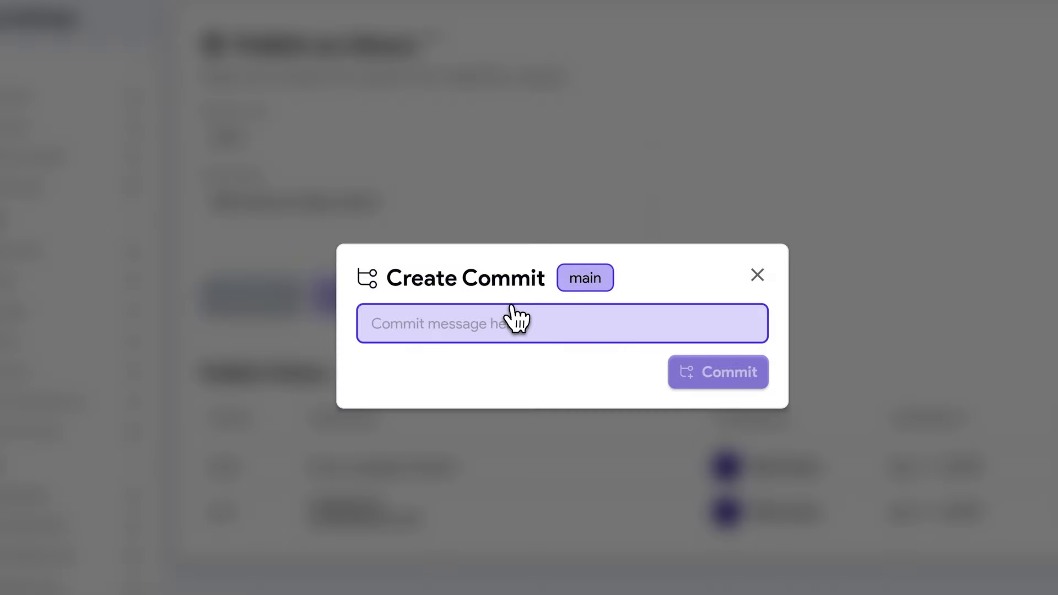
text(add design systems)
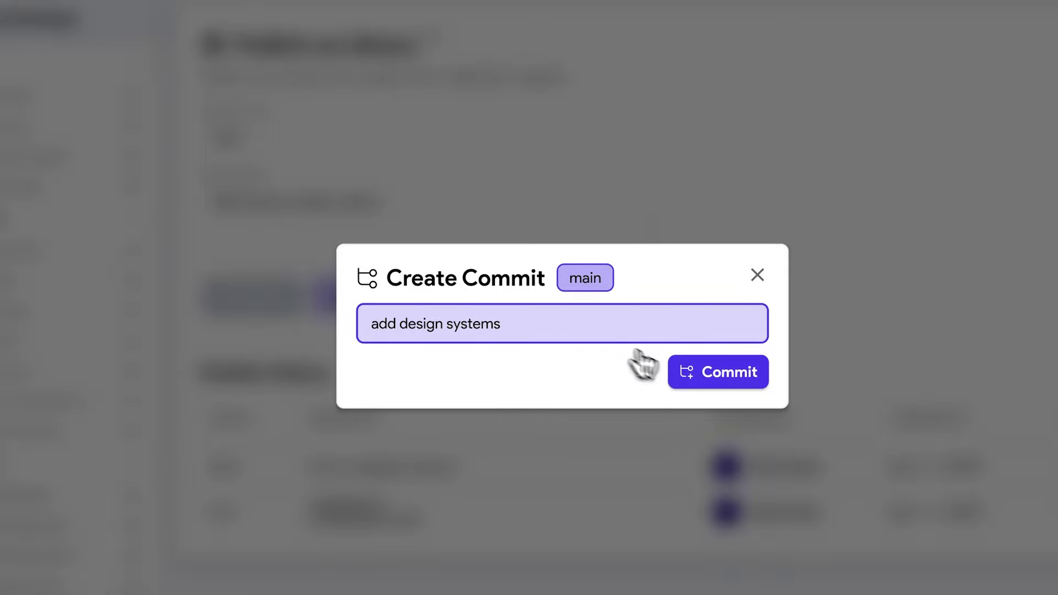
click(711, 374)
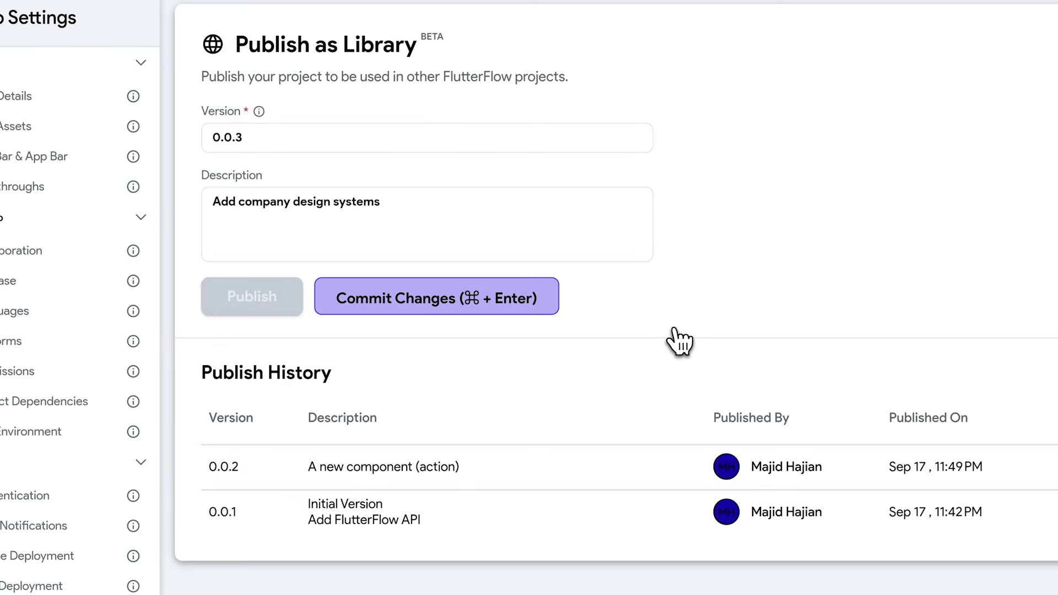
click(276, 298)
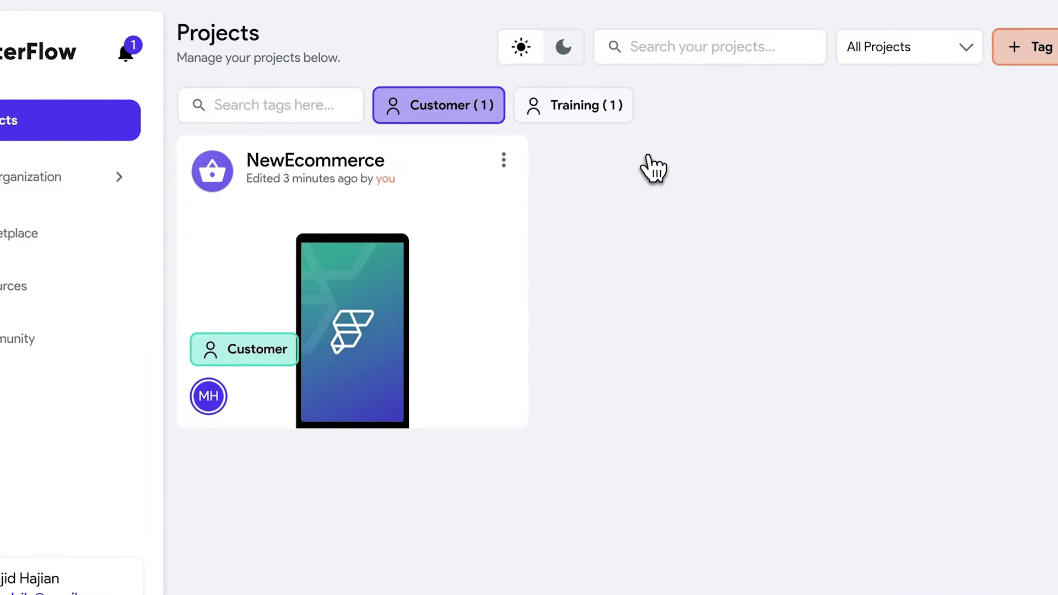
Step: Open the NewEcommerce project and set its design system to CompanyDesignSystem in the theme settings
click(444, 208)
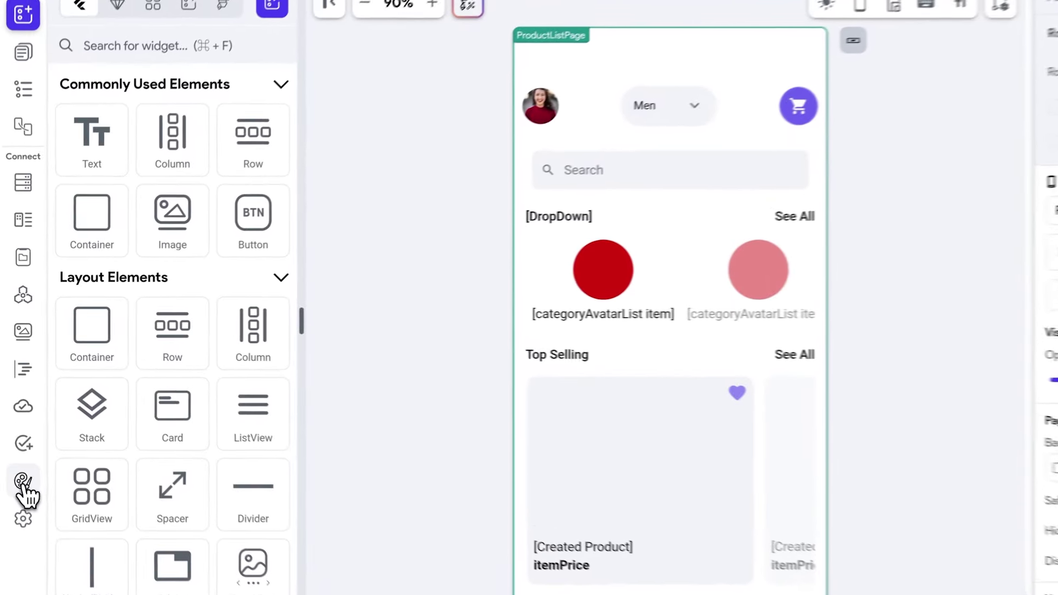
click(24, 490)
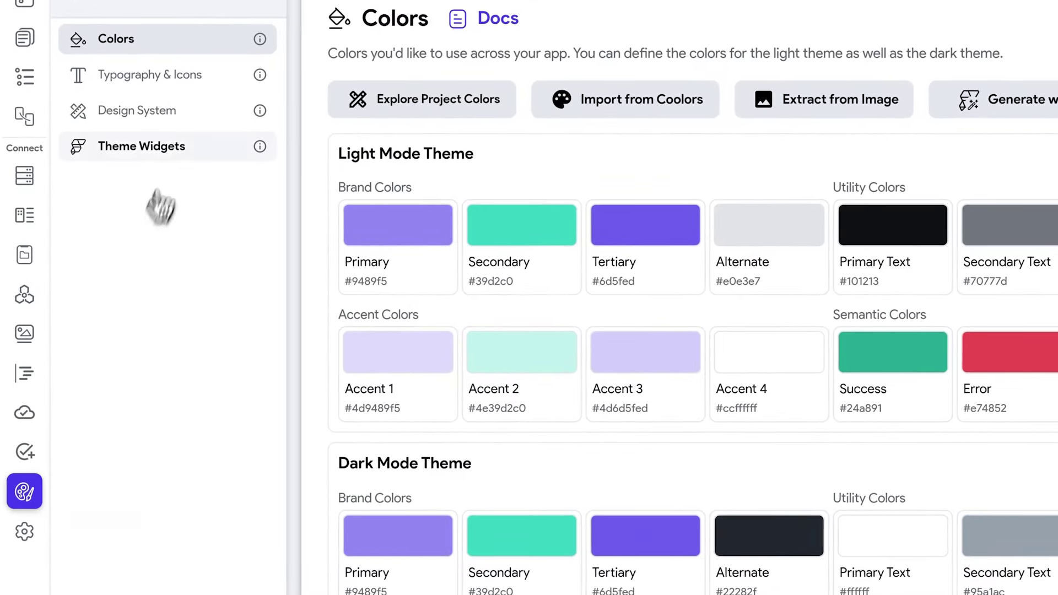
click(158, 115)
click(584, 157)
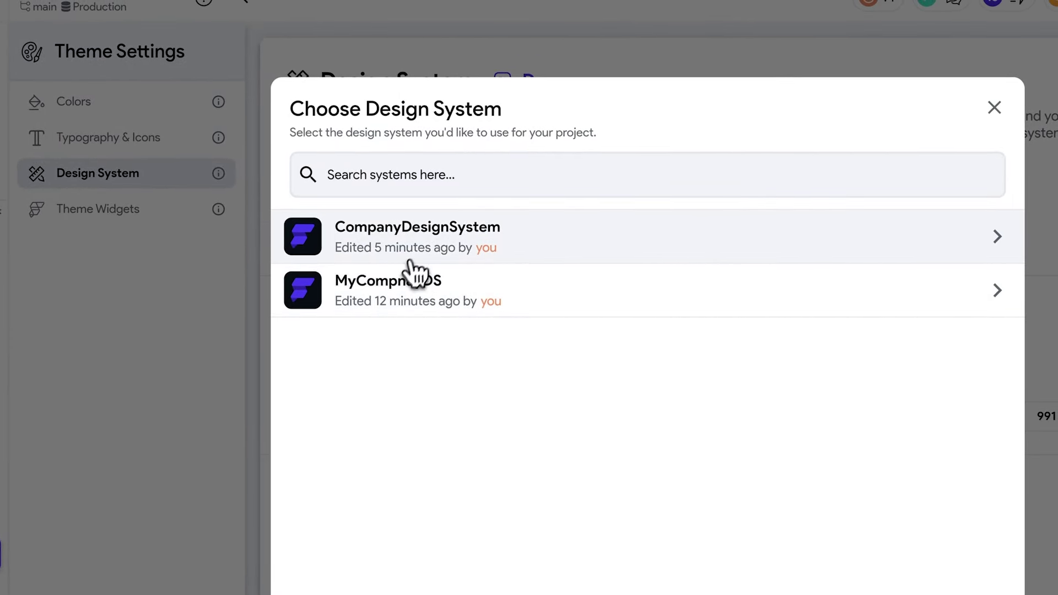
click(434, 242)
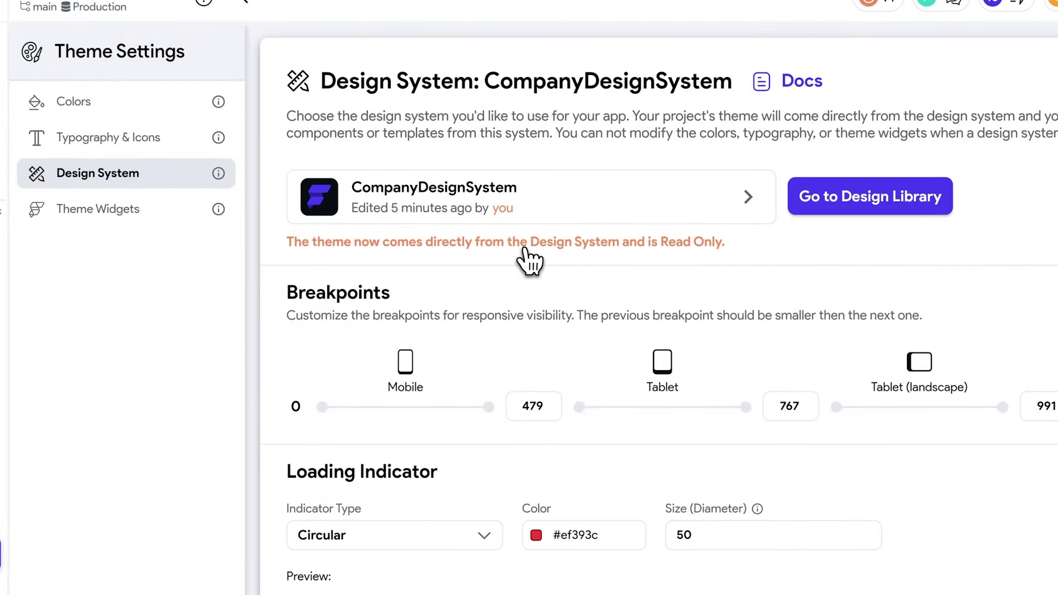
Step: Look over the theme colors, the StyledButton and SquareLeading components, and the AddProduct and ProductListPage pages under the applied design system
click(88, 104)
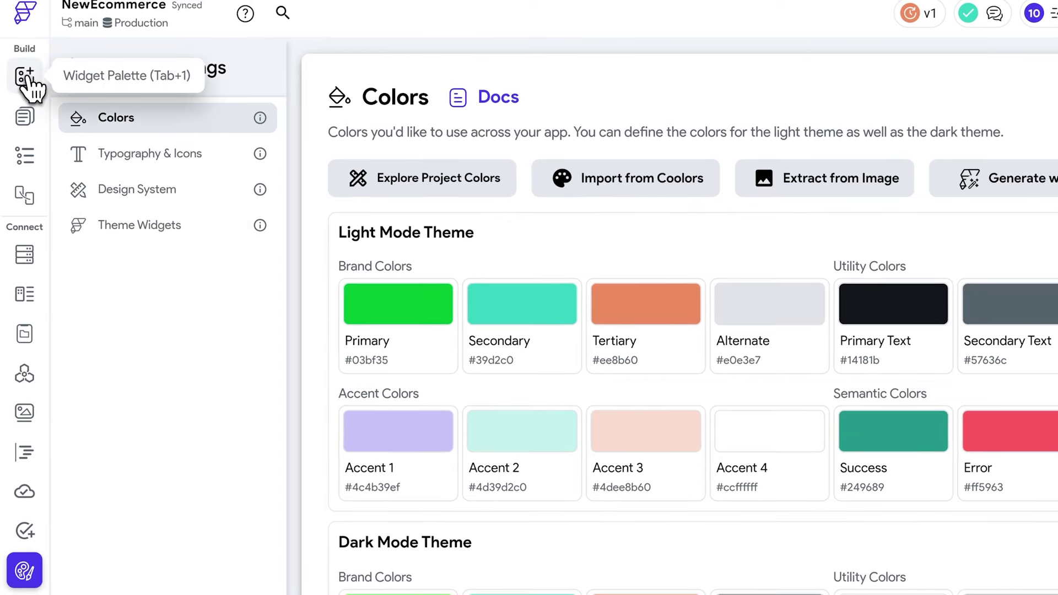
click(25, 78)
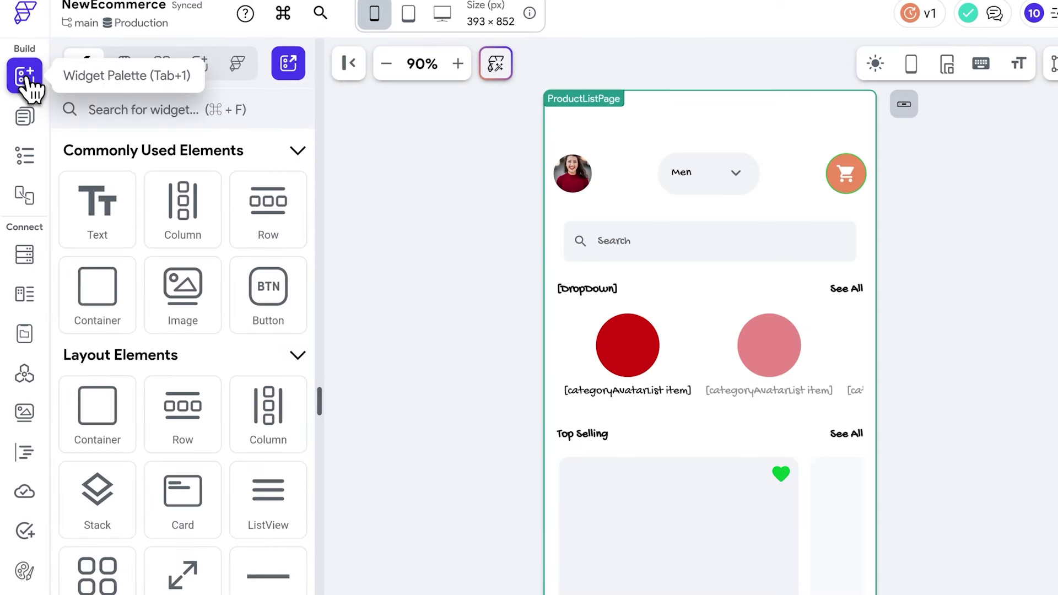
click(25, 117)
click(111, 286)
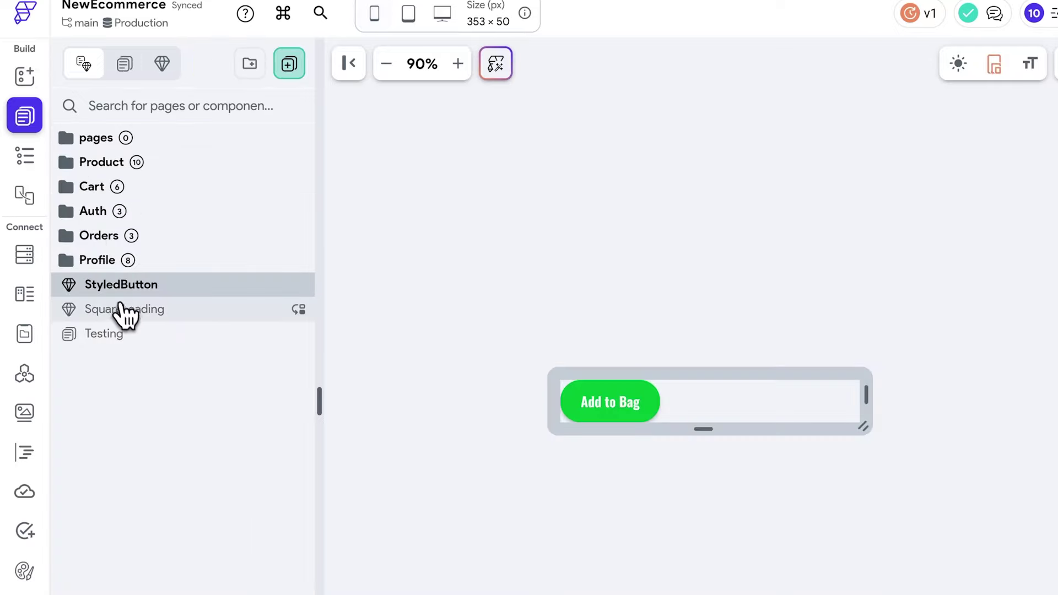
click(133, 310)
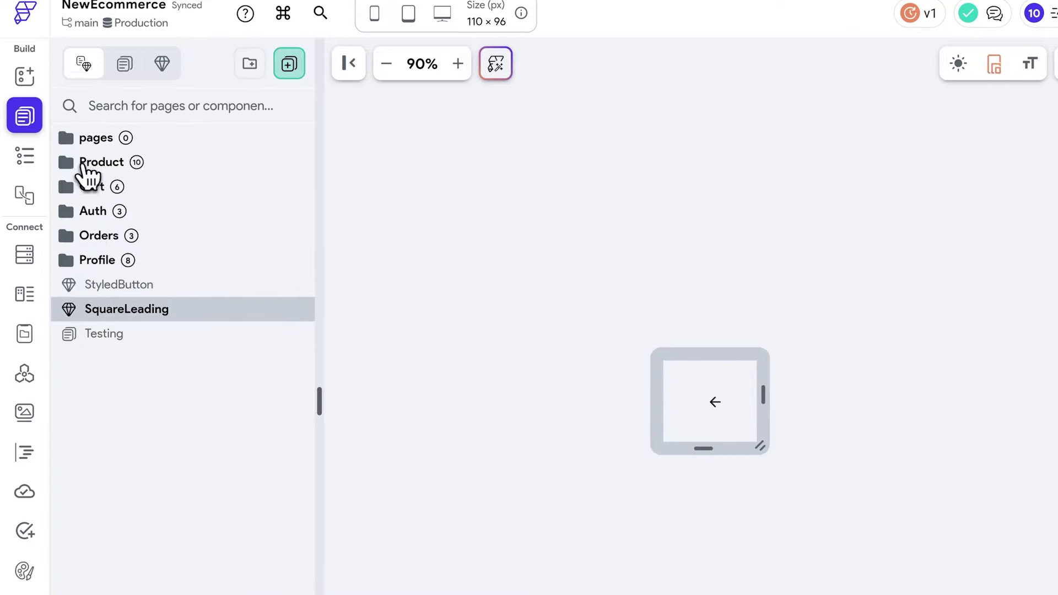
click(83, 165)
click(123, 237)
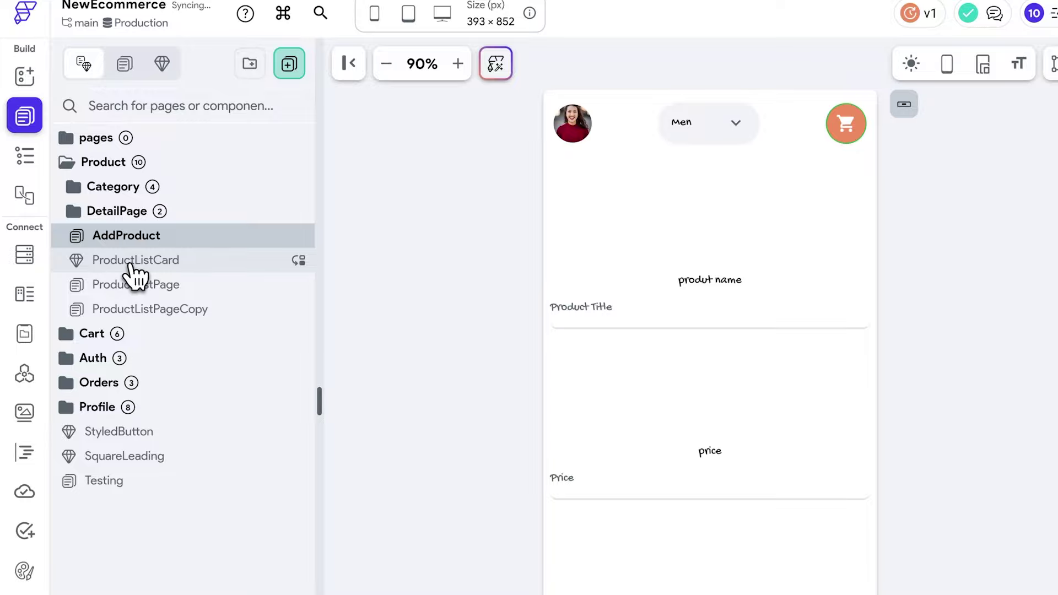
click(133, 269)
click(136, 290)
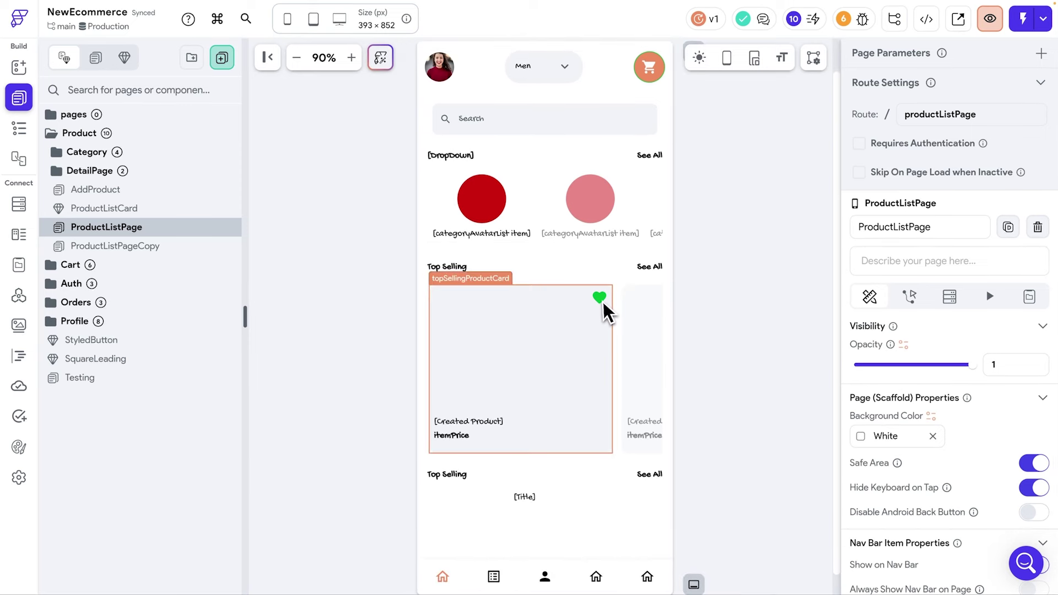
scroll(602, 303, up, 1)
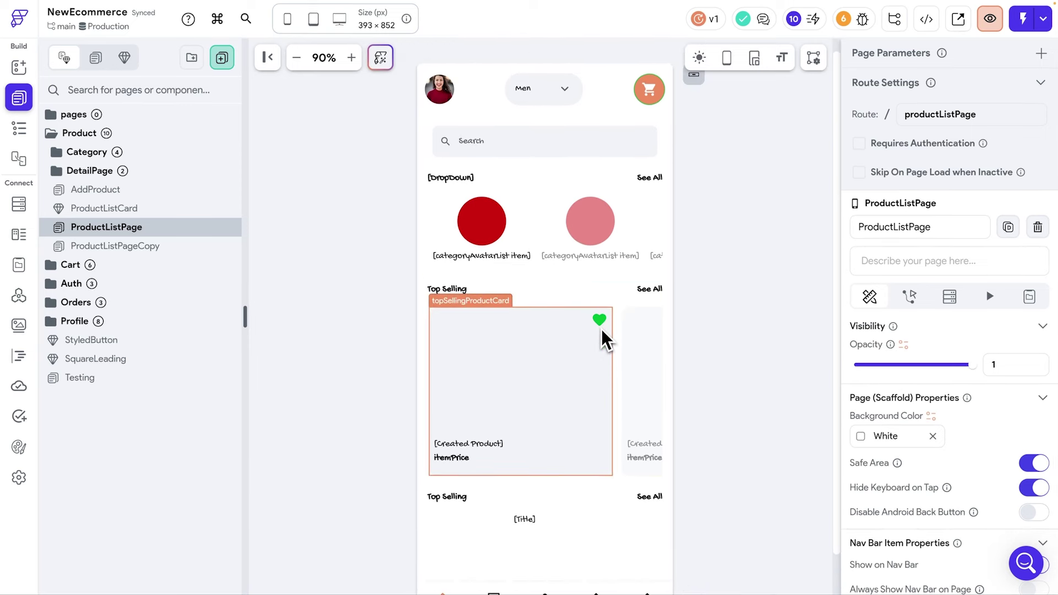
scroll(604, 336, up, 1)
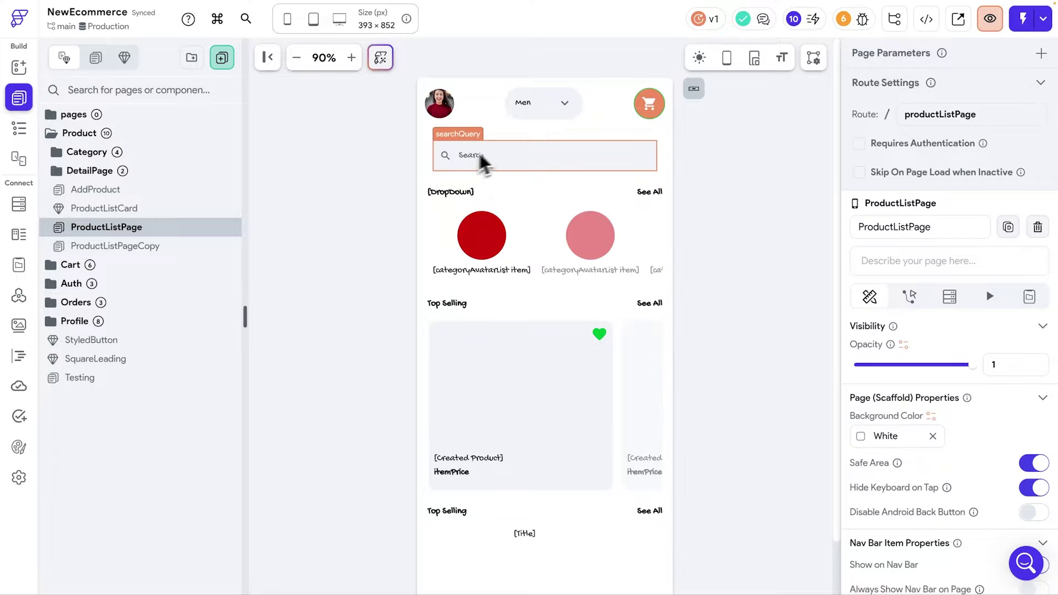
Step: Switch the NewEcommerce project's design system to MyCompnayDS in the theme settings
click(18, 447)
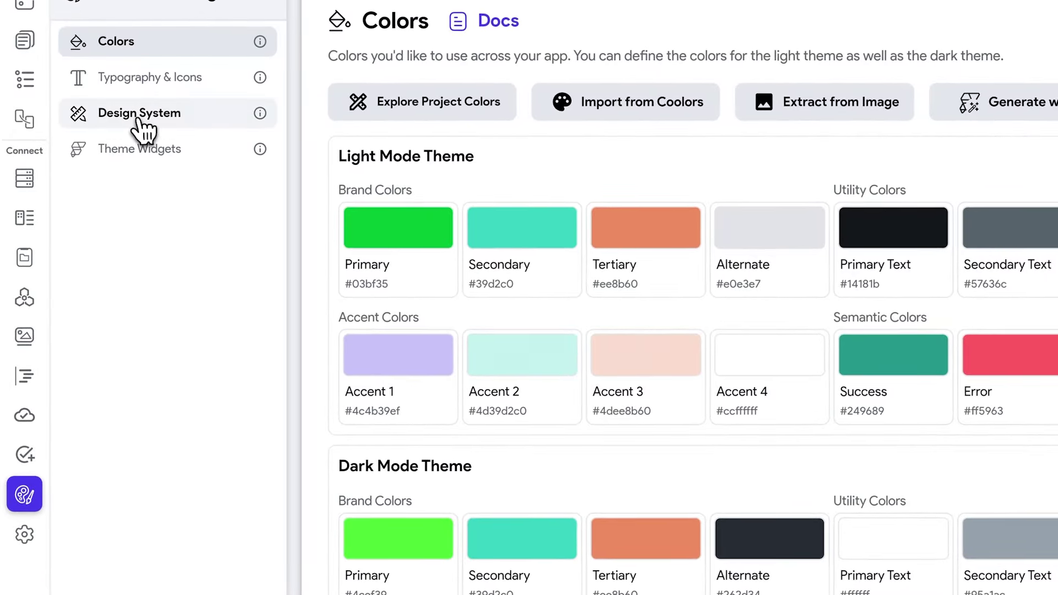
click(139, 119)
click(557, 187)
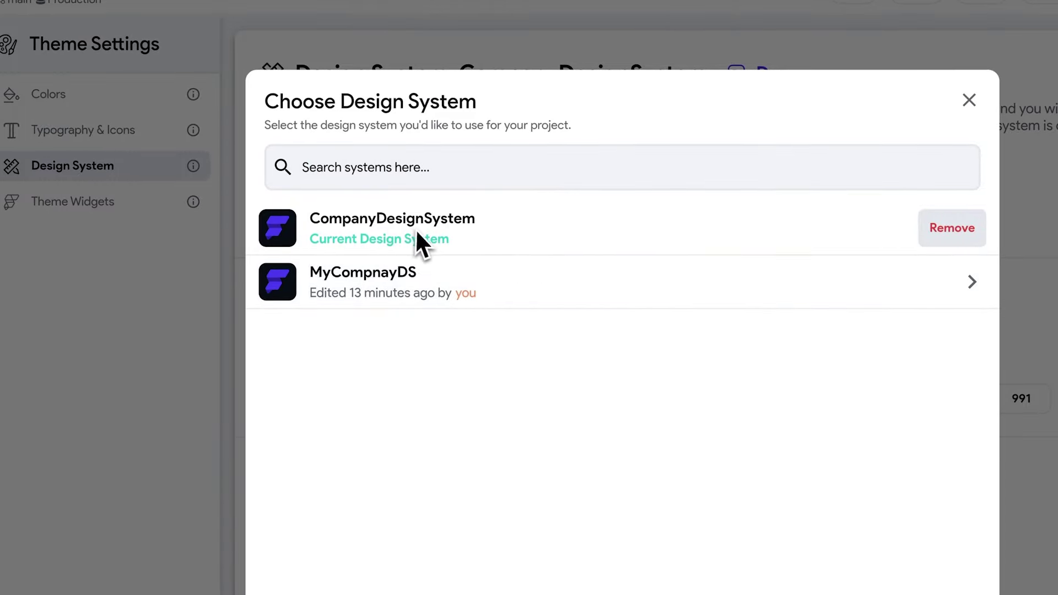
click(388, 298)
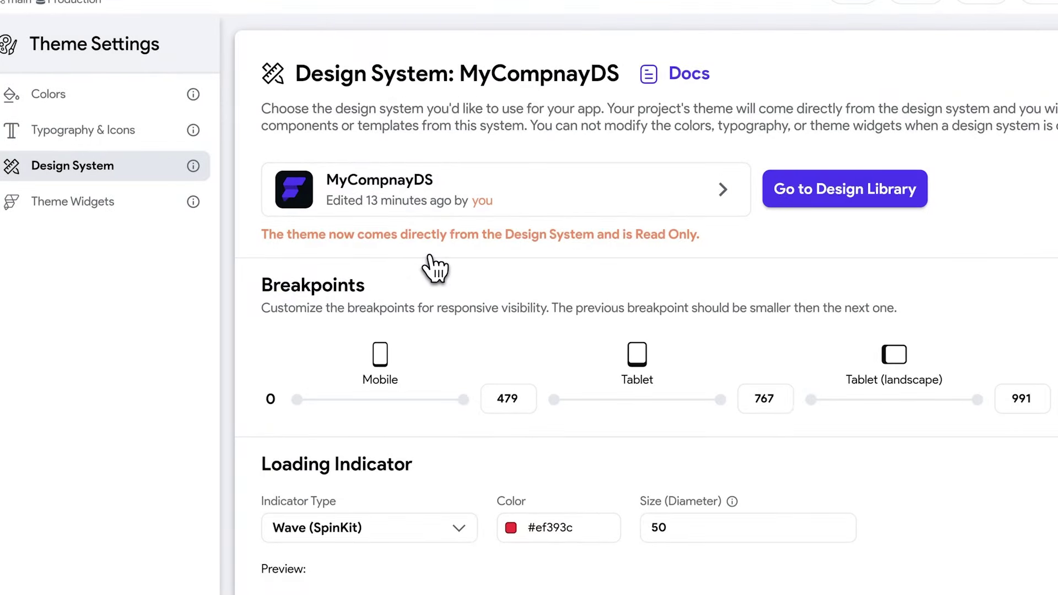
Step: Review the theme's colors and typography, and examine the Top Selling text on ProductListPage
click(52, 96)
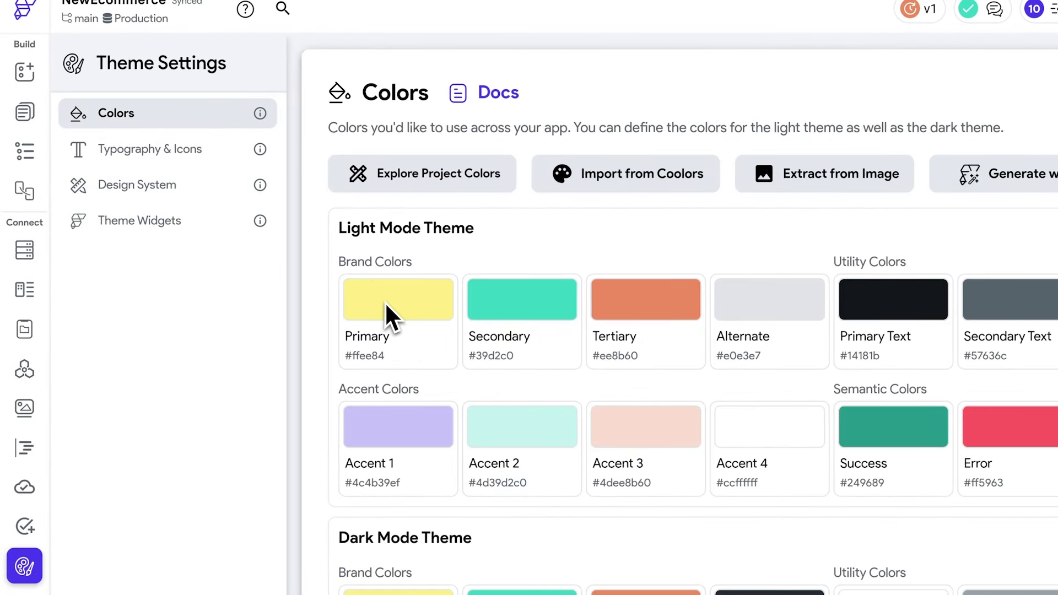
click(181, 157)
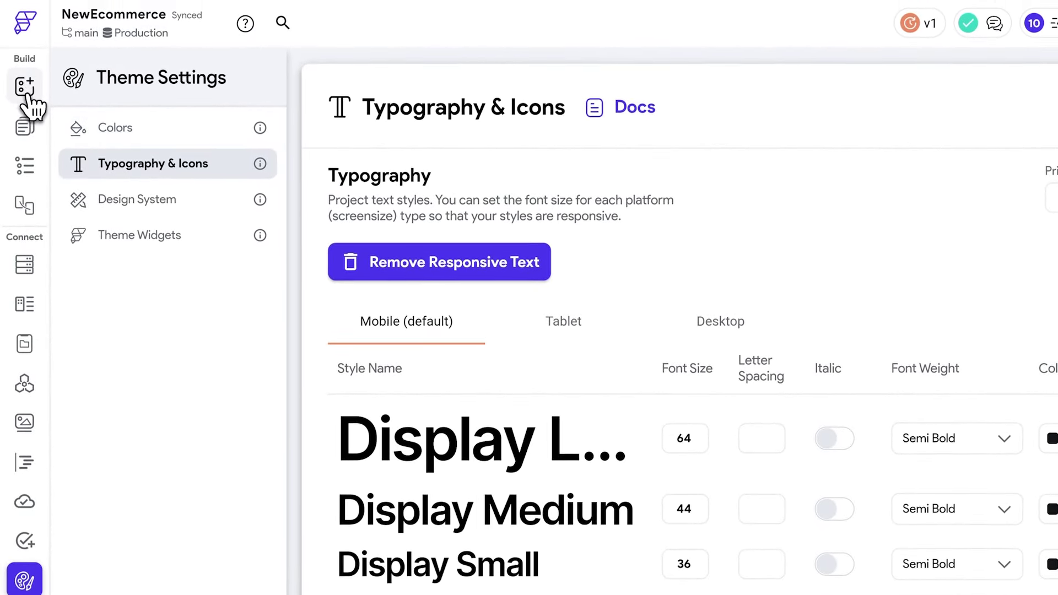
click(26, 94)
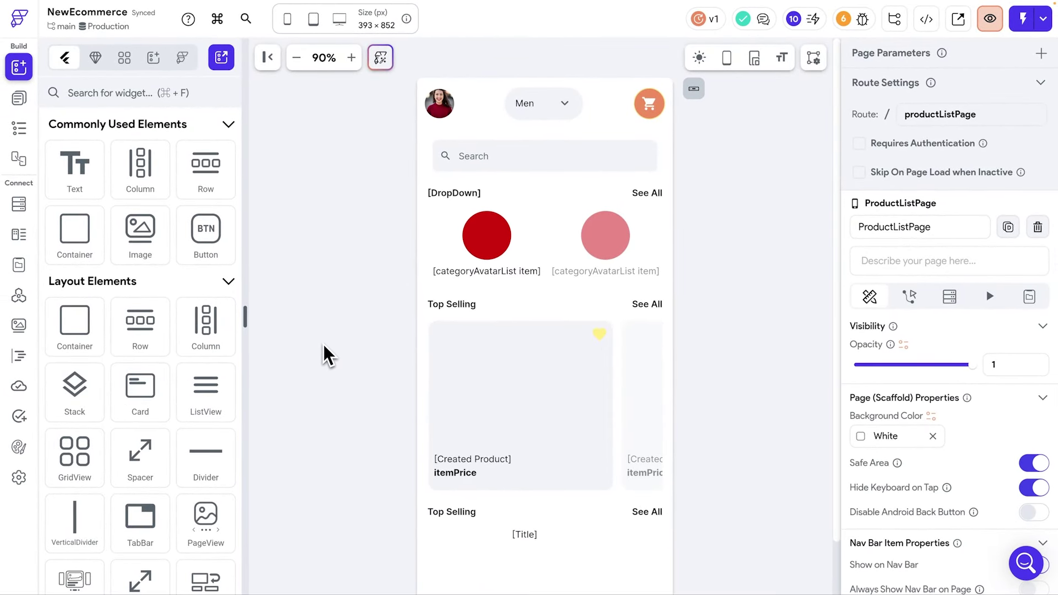
click(452, 305)
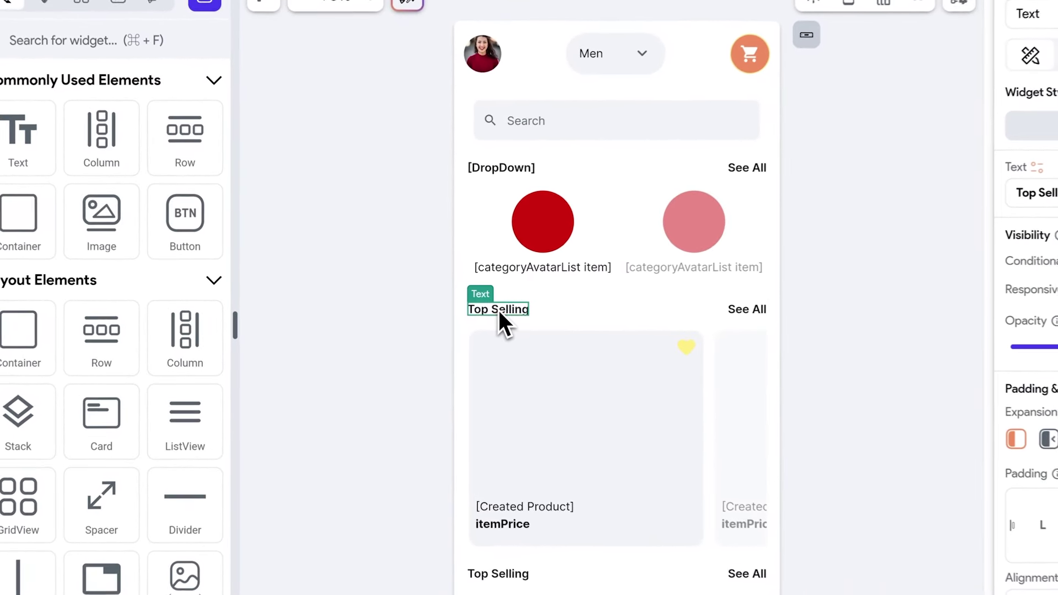
click(385, 282)
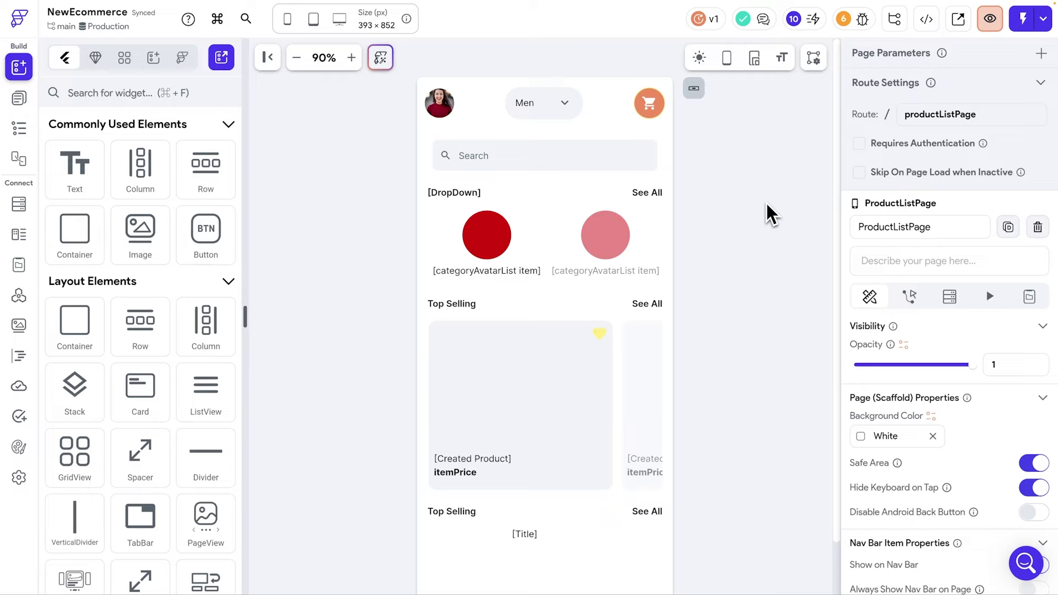
Step: Select the searchQuery text field on ProductListPage and write a new comment on it reading "make it wider please?"
click(620, 167)
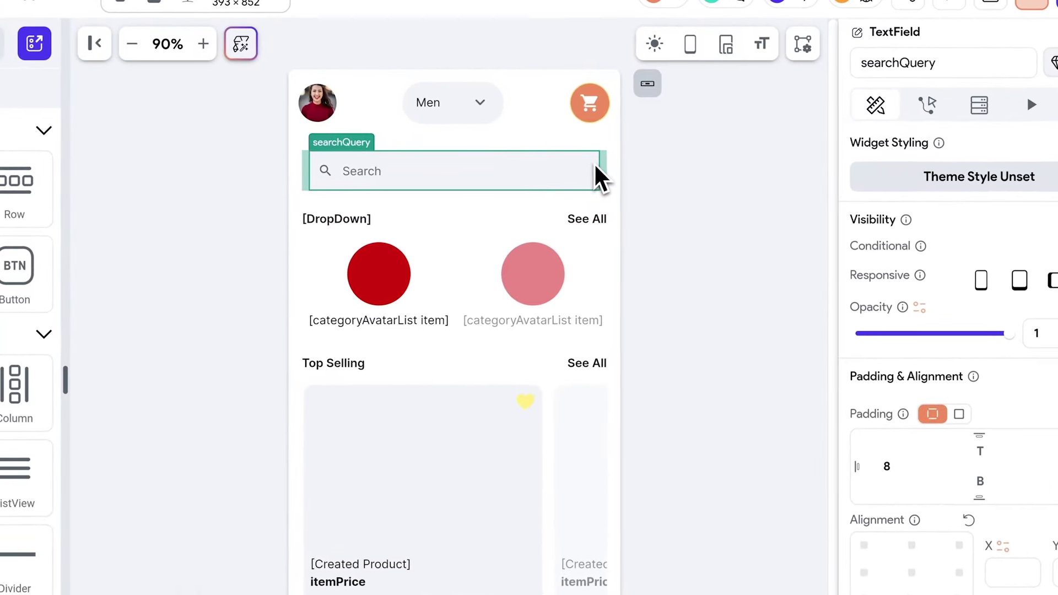
right_click(653, 148)
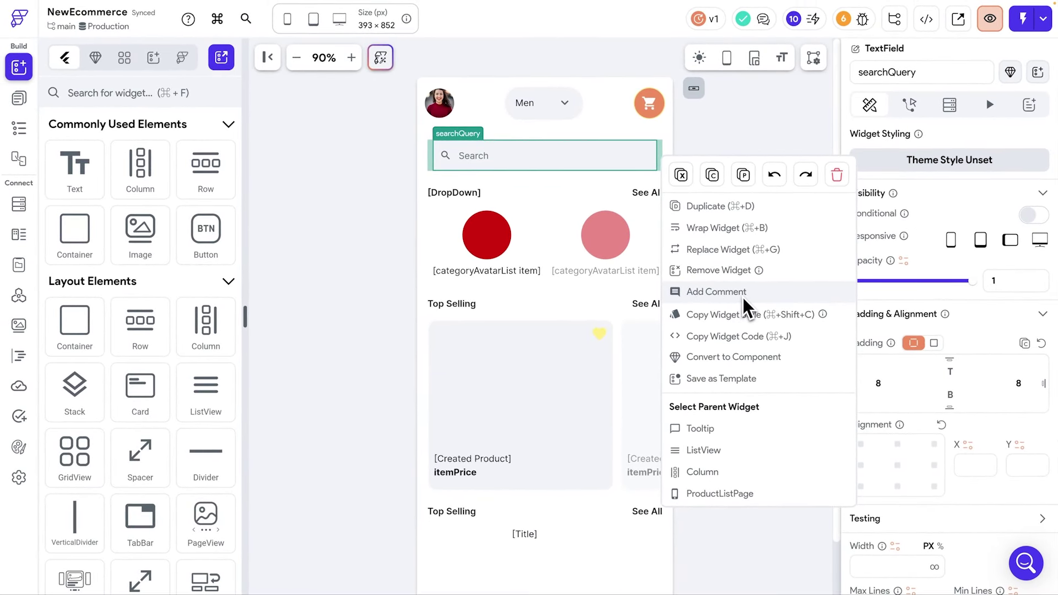
click(759, 142)
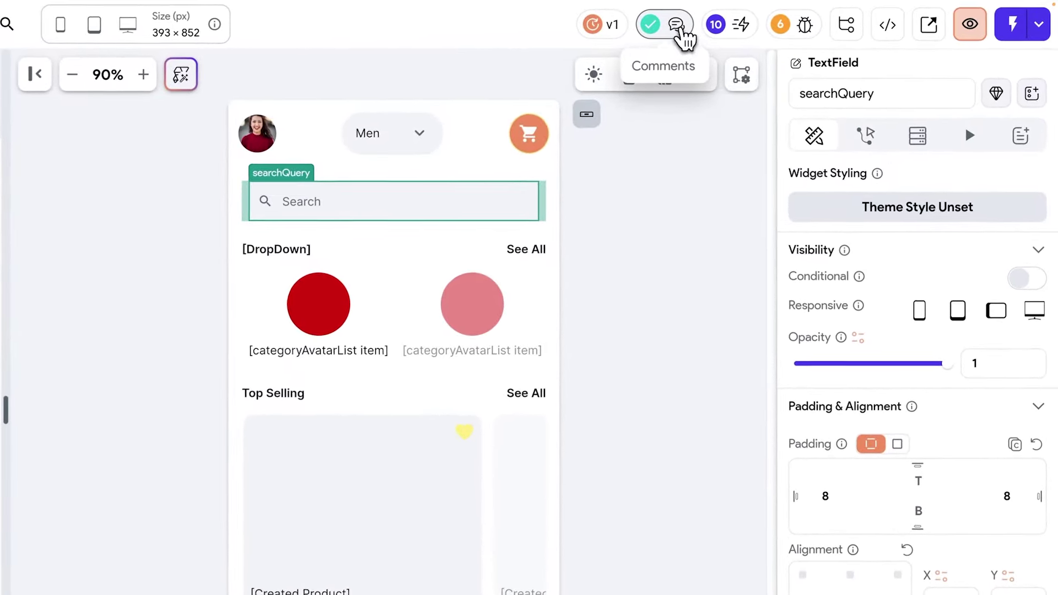
click(682, 30)
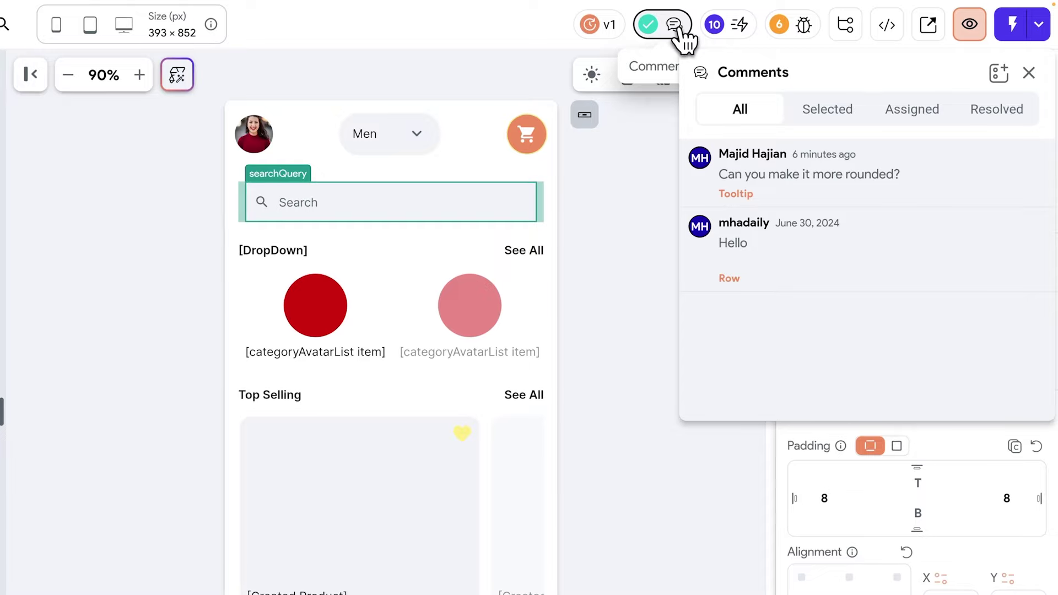
click(998, 73)
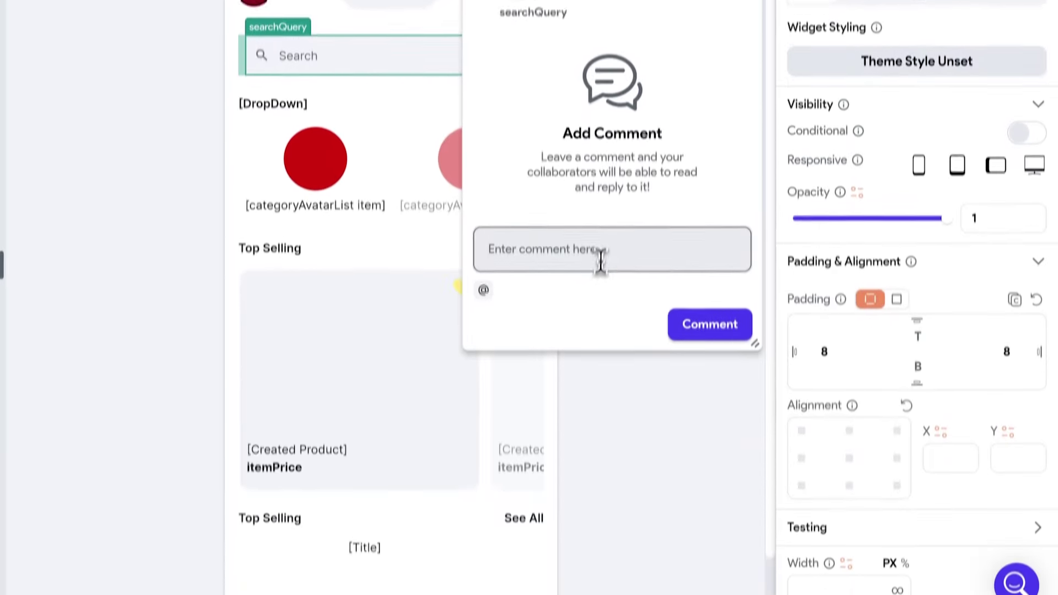
click(603, 402)
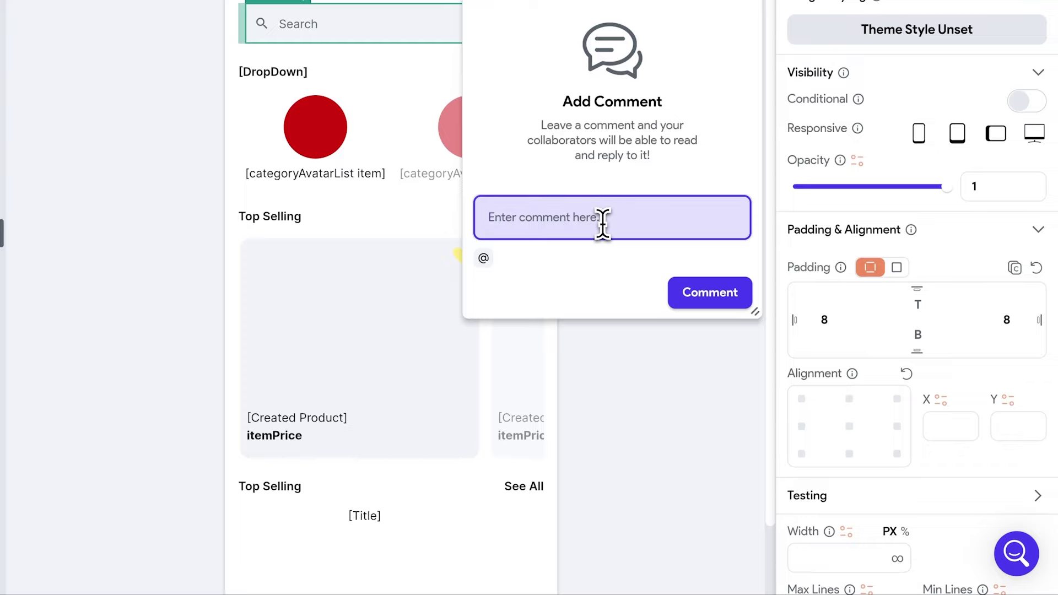
text(make it wider please?)
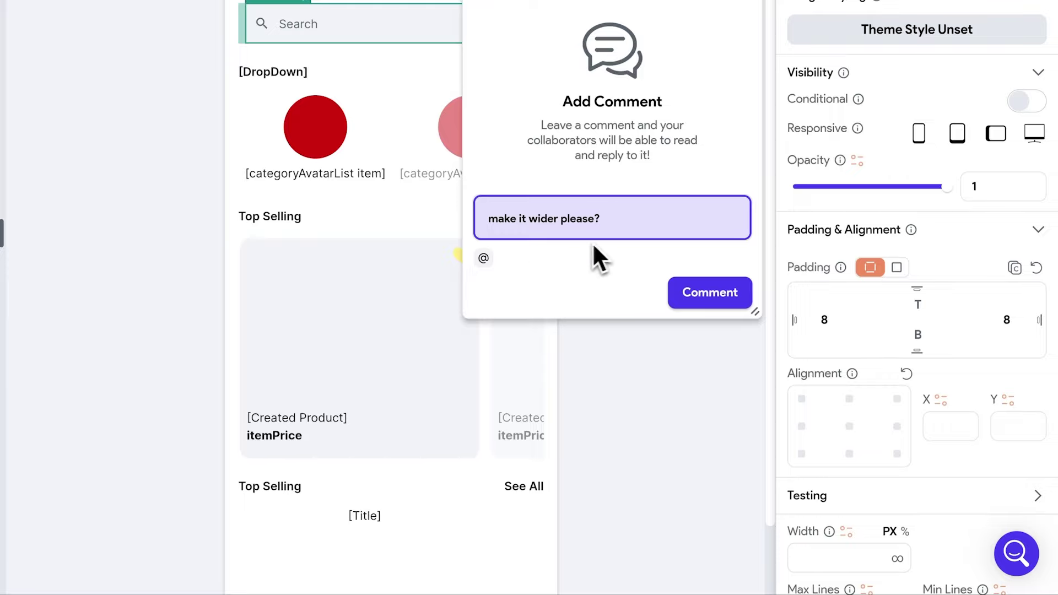
Step: Assign the searchQuery comment to the listed collaborator and post it
click(484, 257)
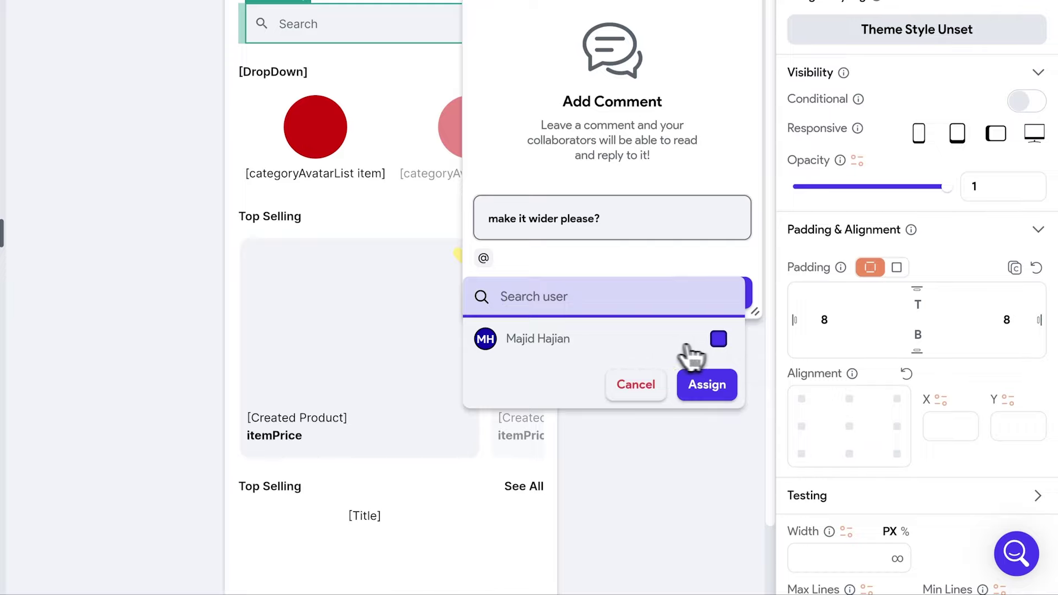
click(718, 338)
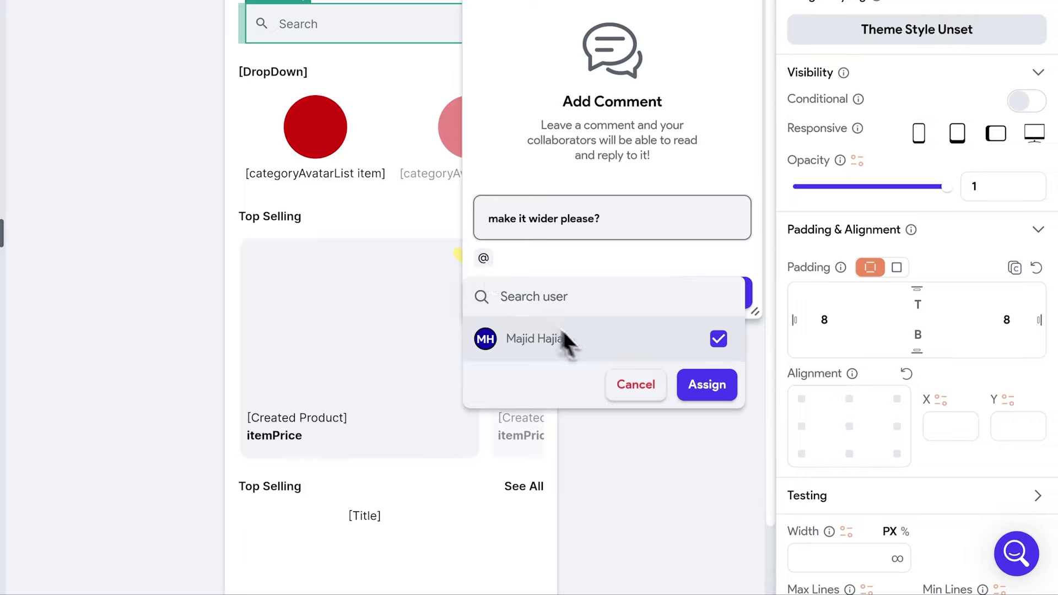
click(717, 385)
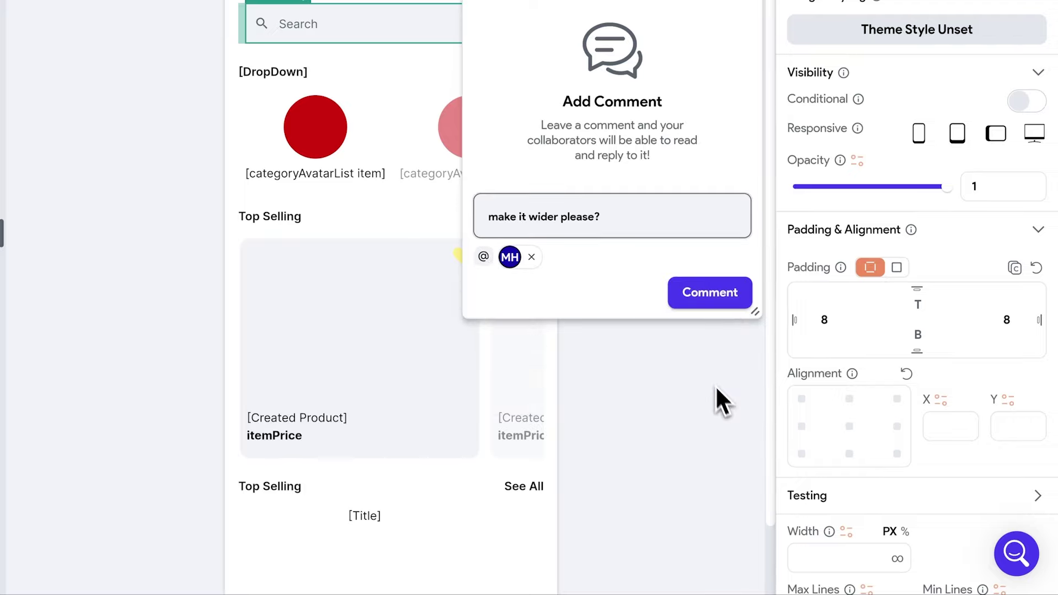
click(743, 303)
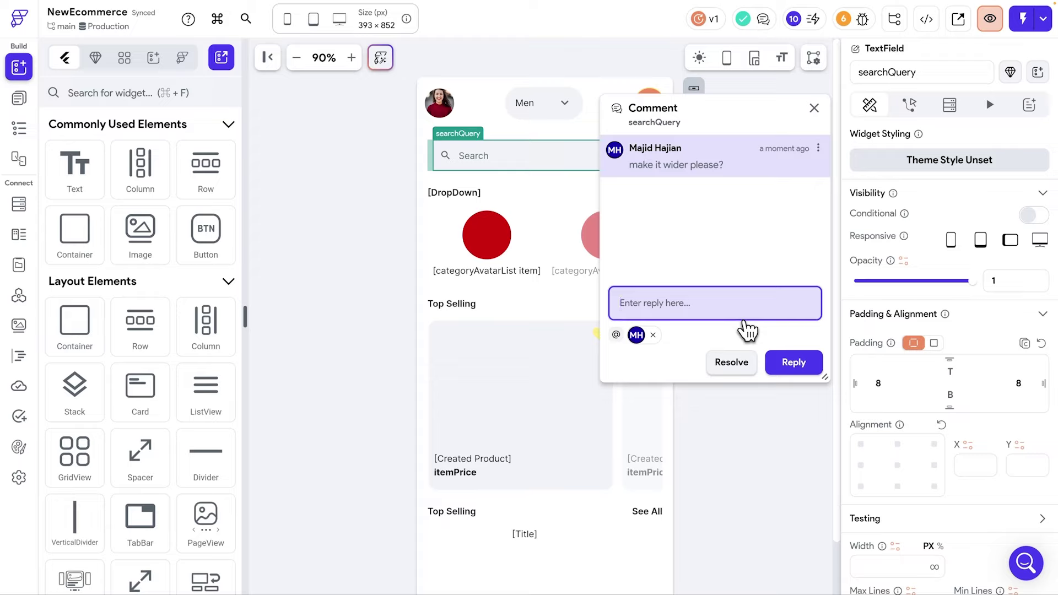
Step: Close the searchQuery comment thread and filter the project's comments to those assigned to you
click(747, 381)
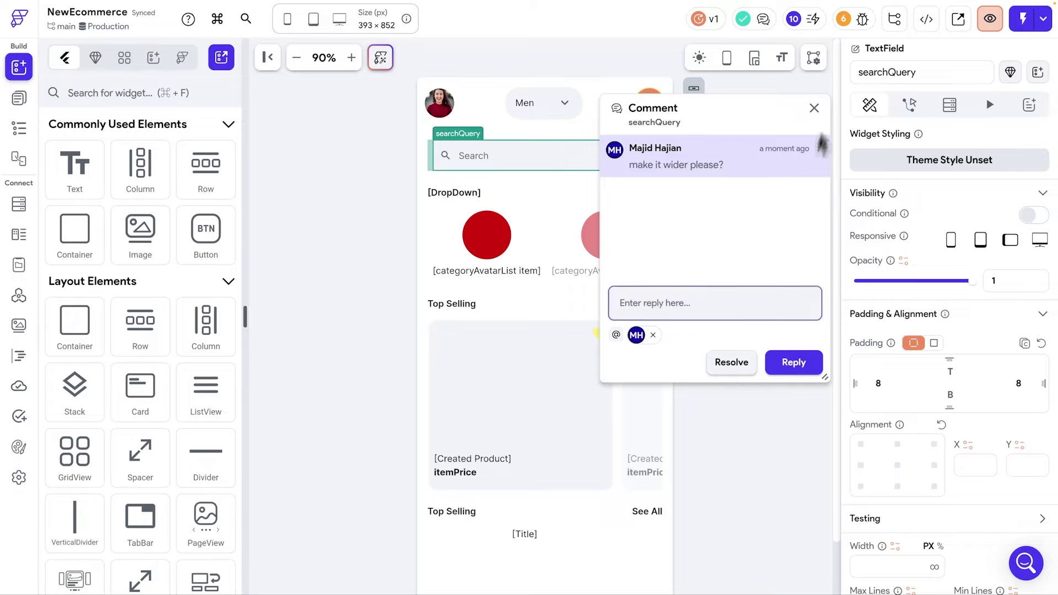
click(815, 108)
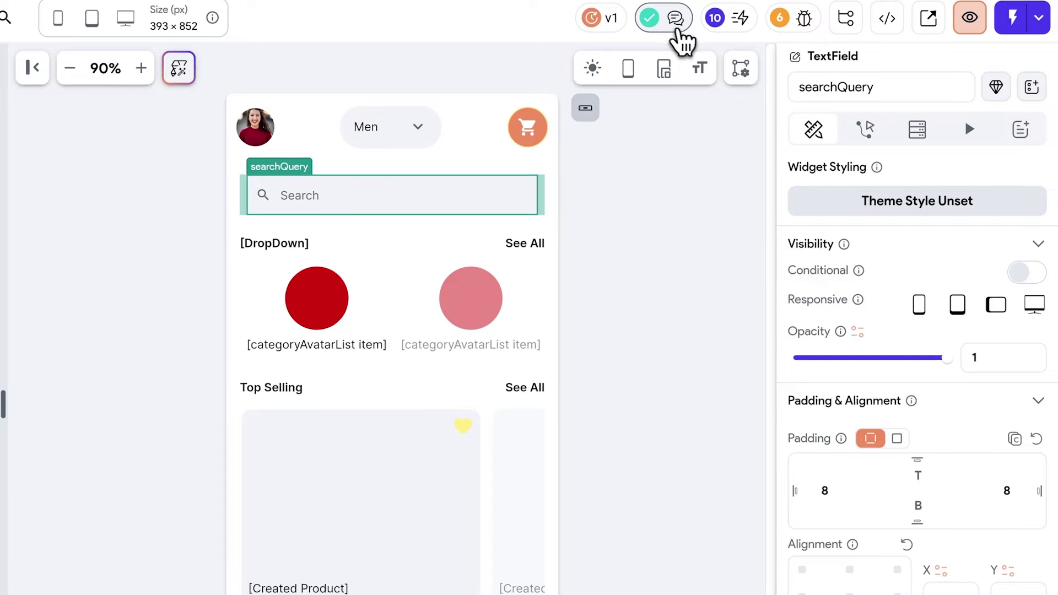
click(763, 19)
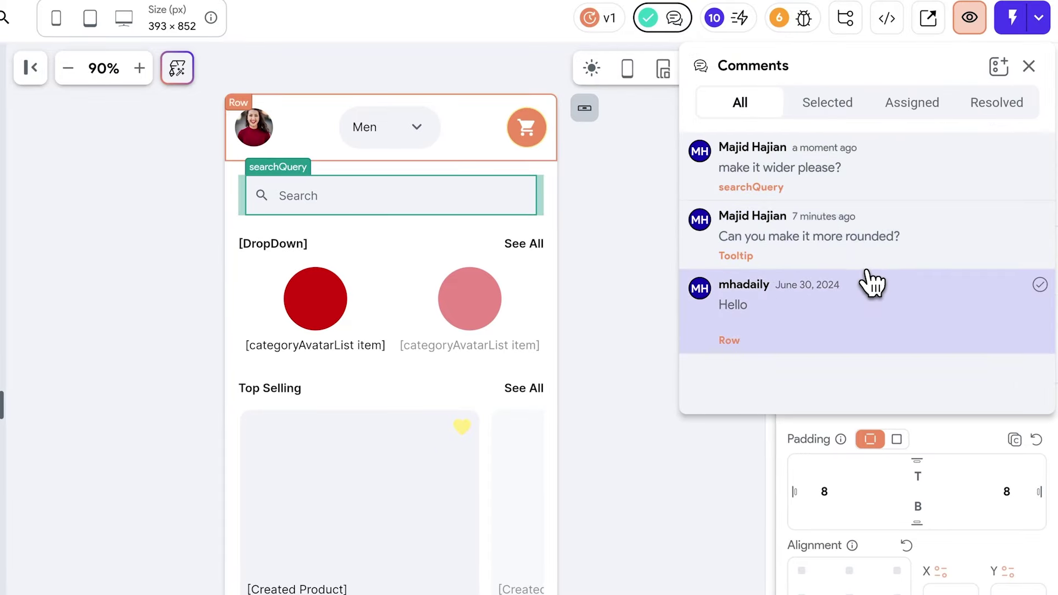
click(931, 123)
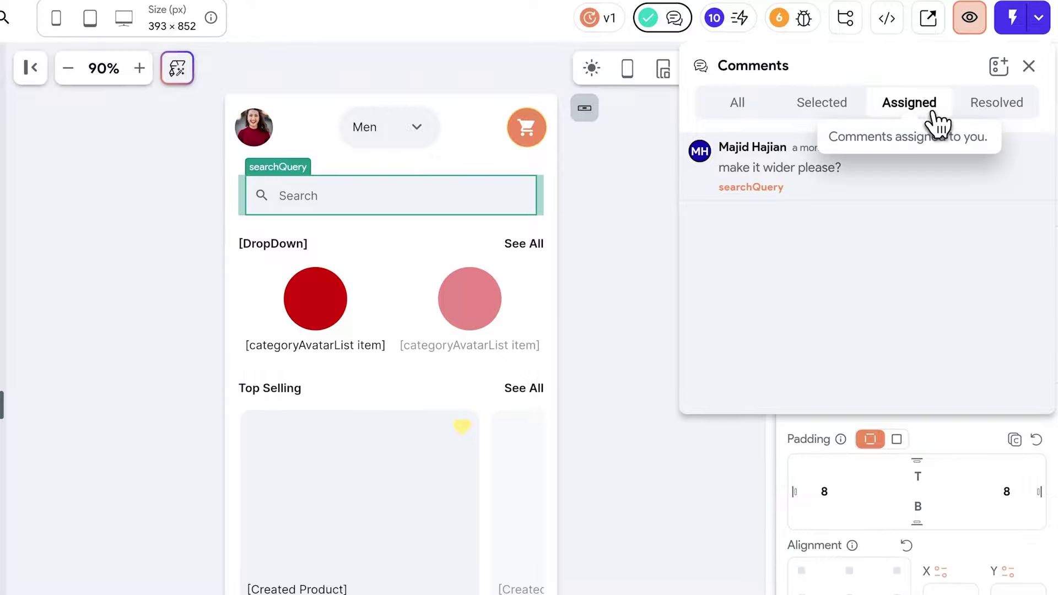
Step: Open the assigned "make it wider please?" comment on searchQuery and resolve it
click(851, 190)
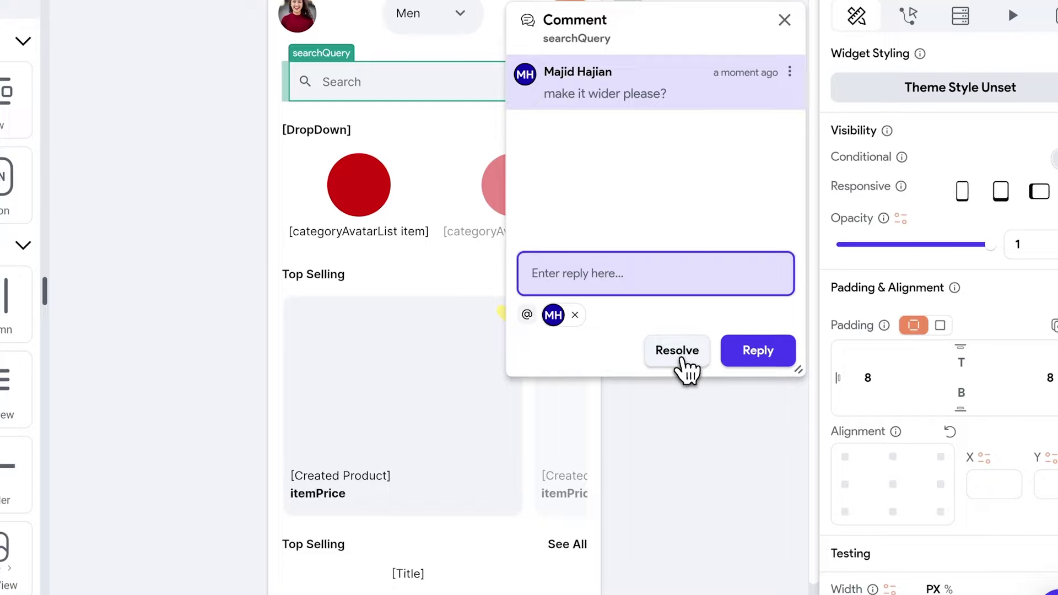
click(647, 429)
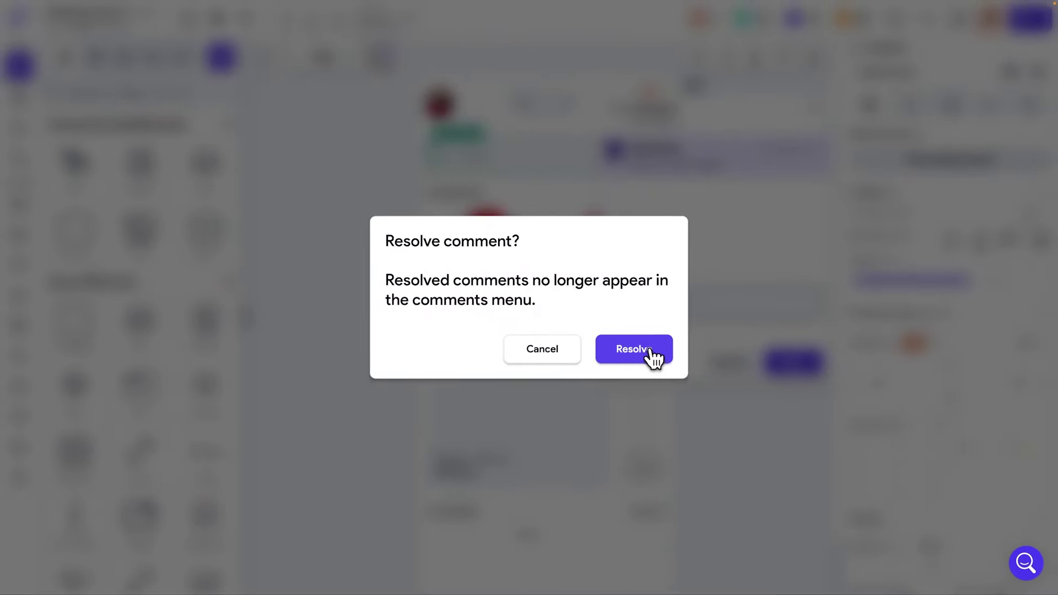
click(634, 353)
Step: Review the project's resolved comments, and close the comments list
click(755, 20)
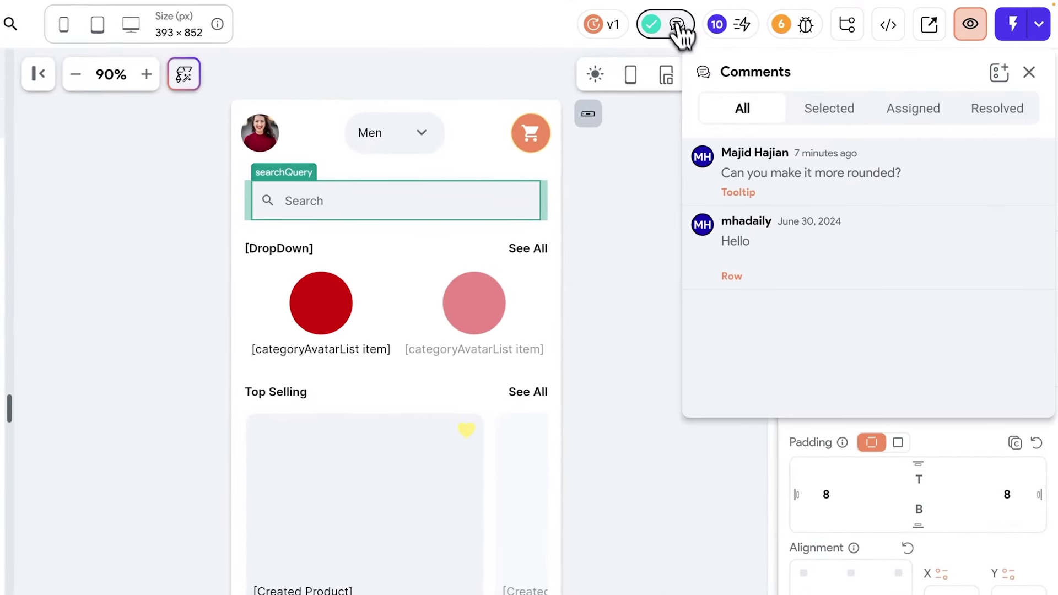
click(973, 116)
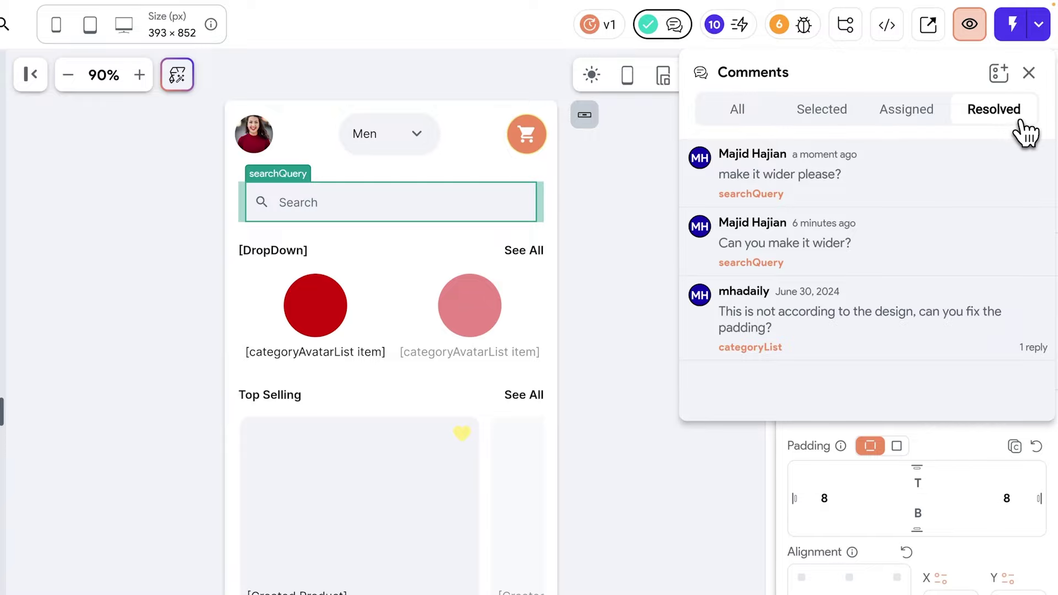
click(677, 212)
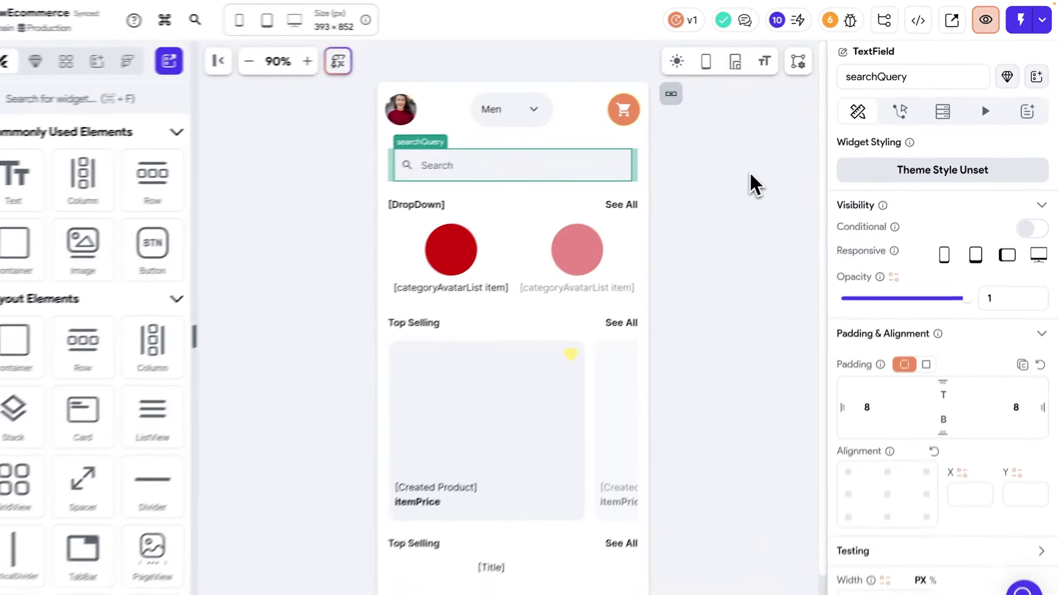
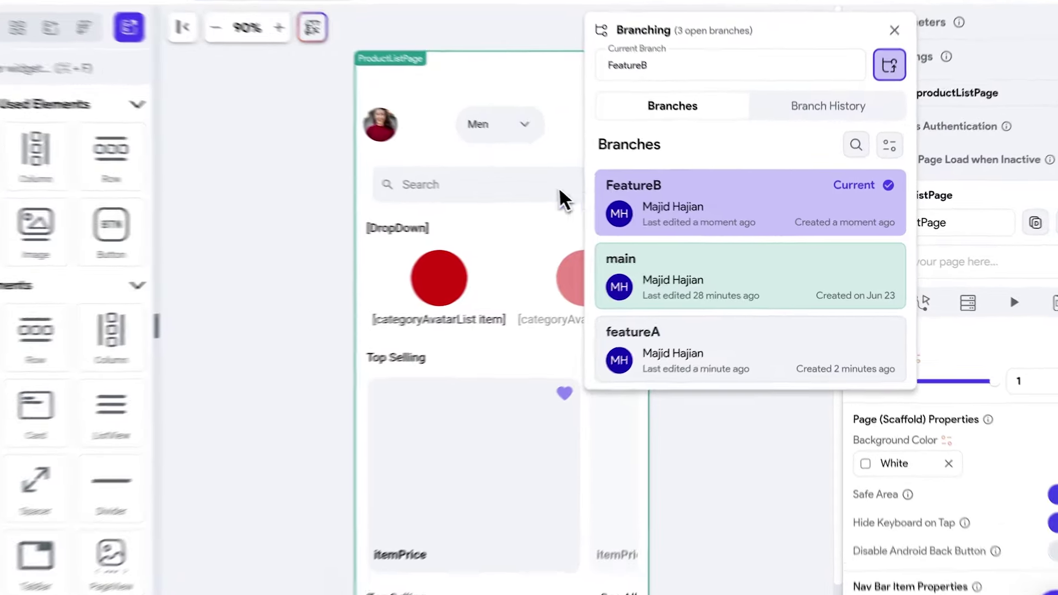
Step: On the FeatureB branch, set the searchQuery field's hint text to "Query what you are looking for"
click(523, 196)
click(524, 196)
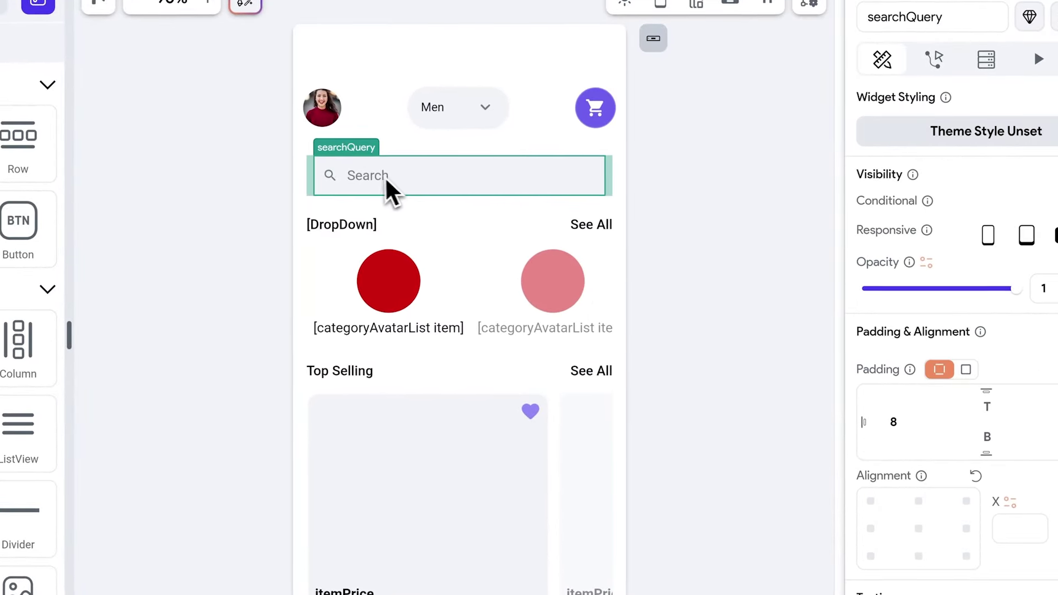
scroll(882, 408, down, 4)
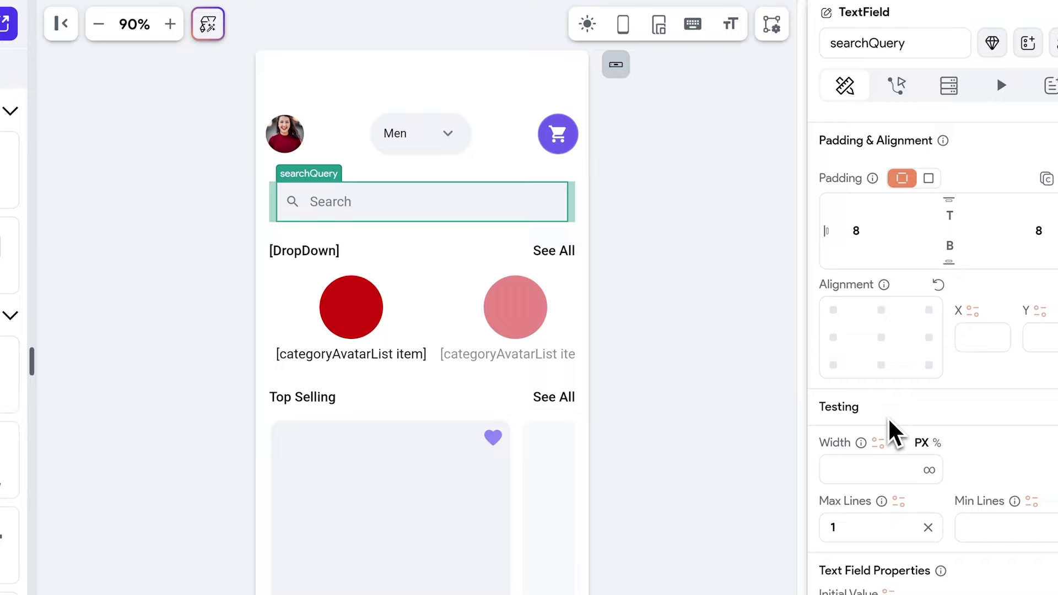
scroll(890, 422, down, 10)
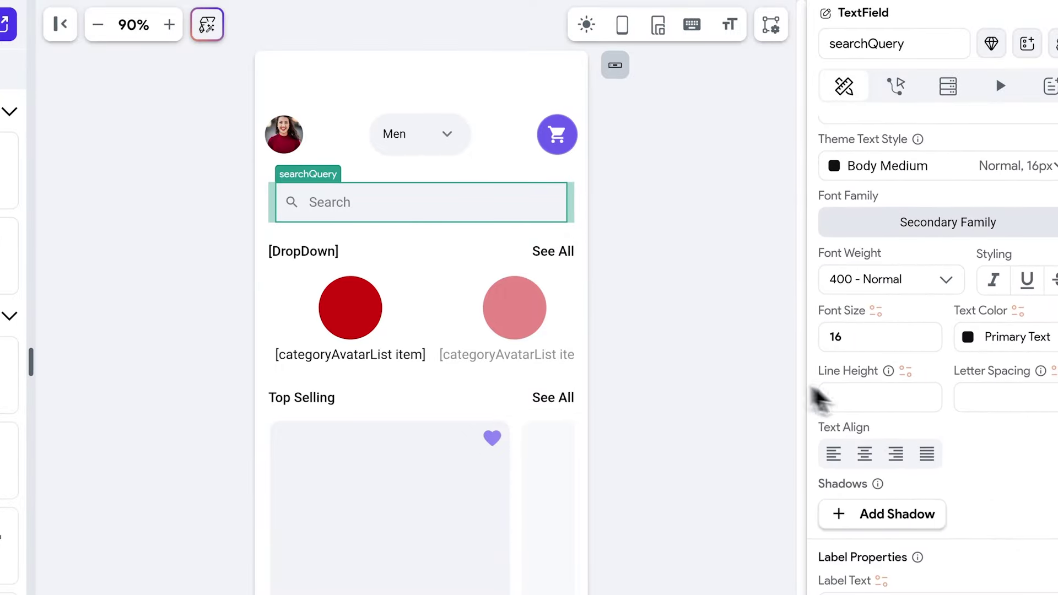
scroll(875, 414, down, 8)
scroll(877, 423, down, 5)
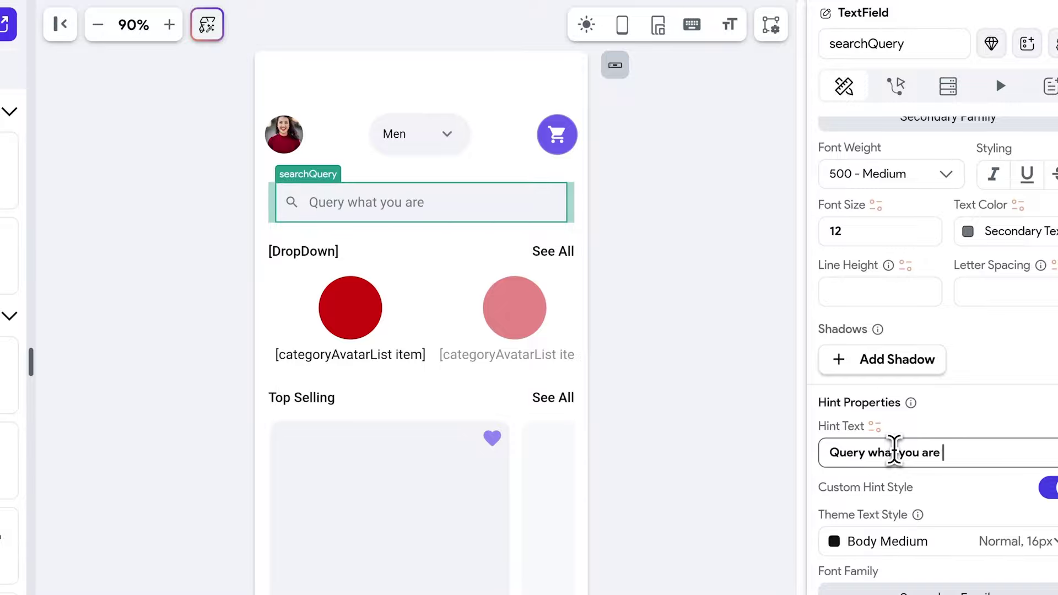
click(756, 319)
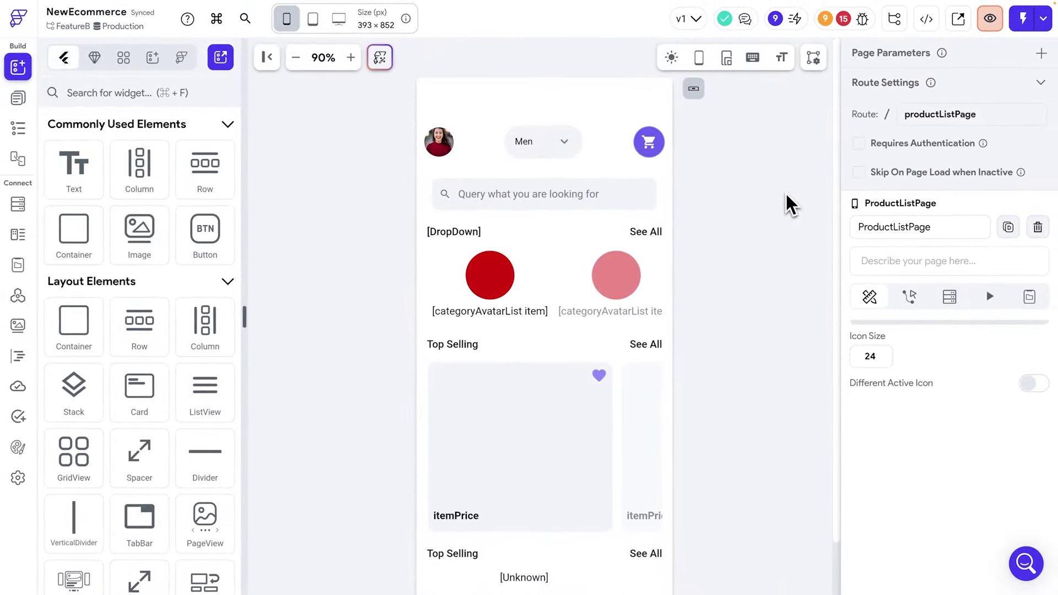
click(655, 203)
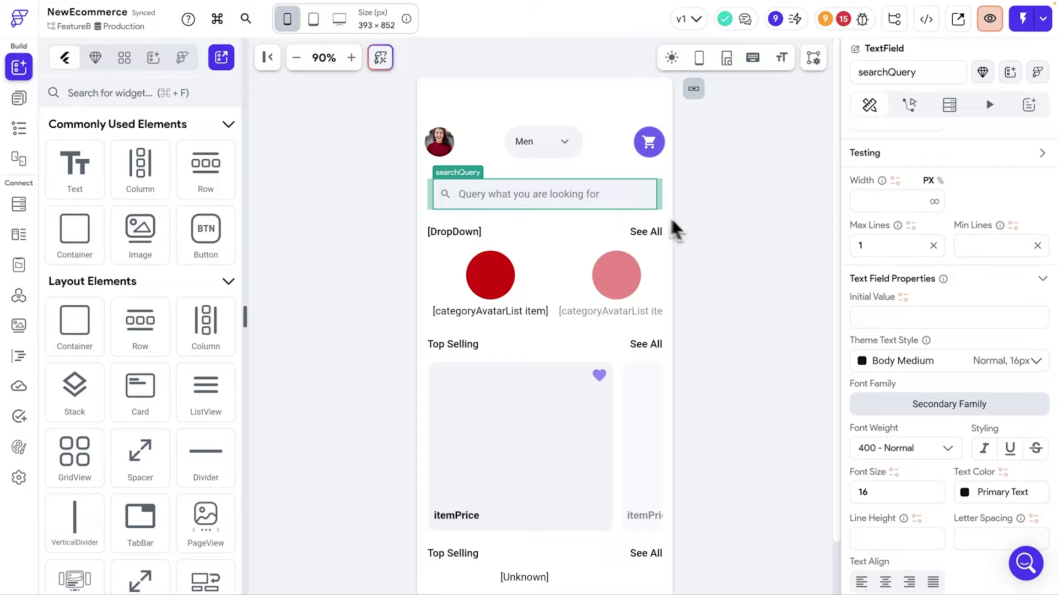
Step: Switch to the main branch and examine the searchQuery field on ProductListPage there
click(894, 19)
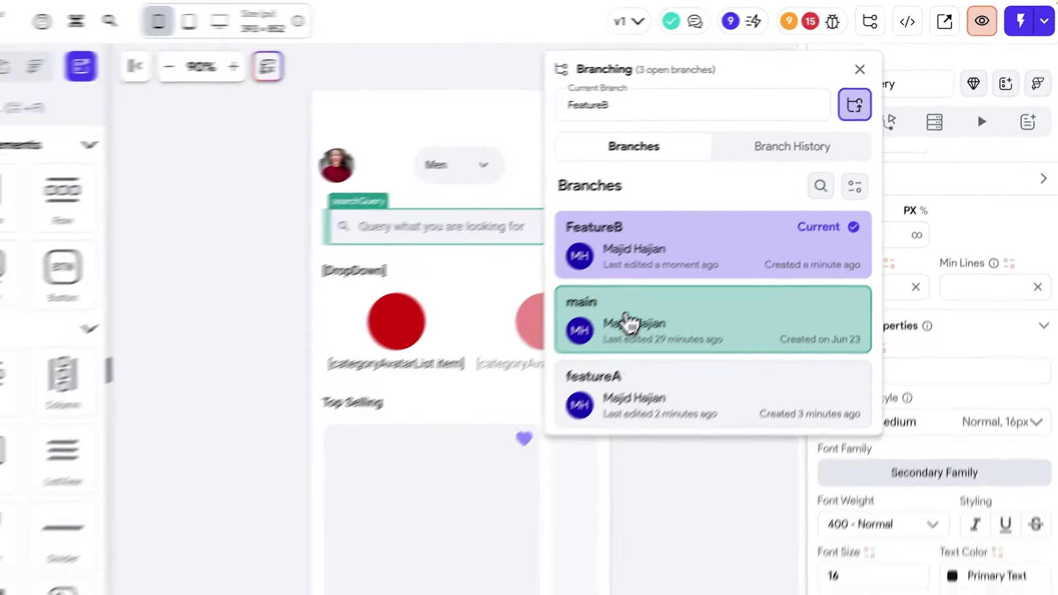
click(628, 324)
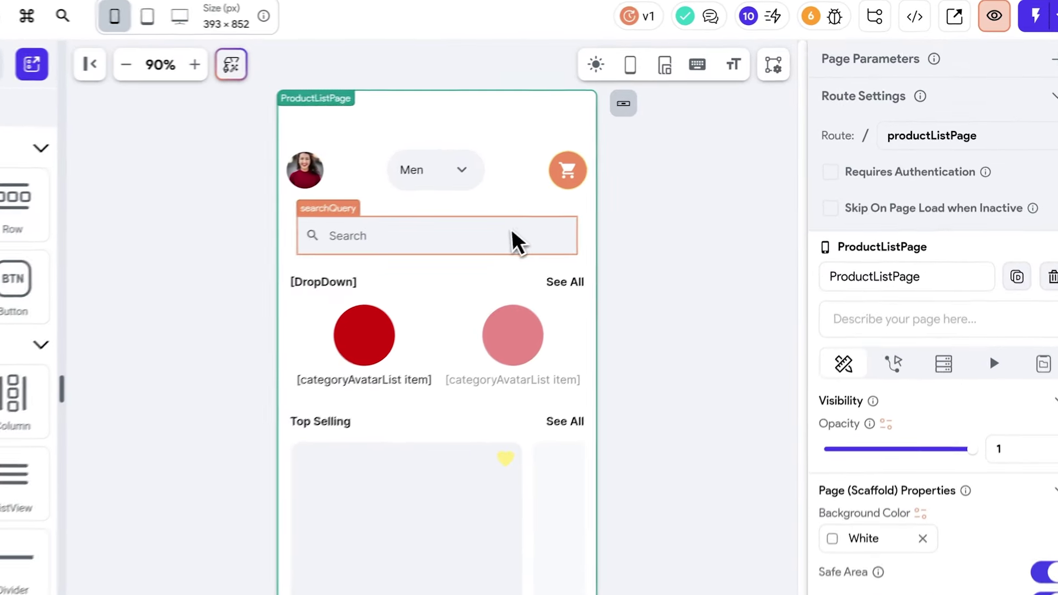
click(518, 243)
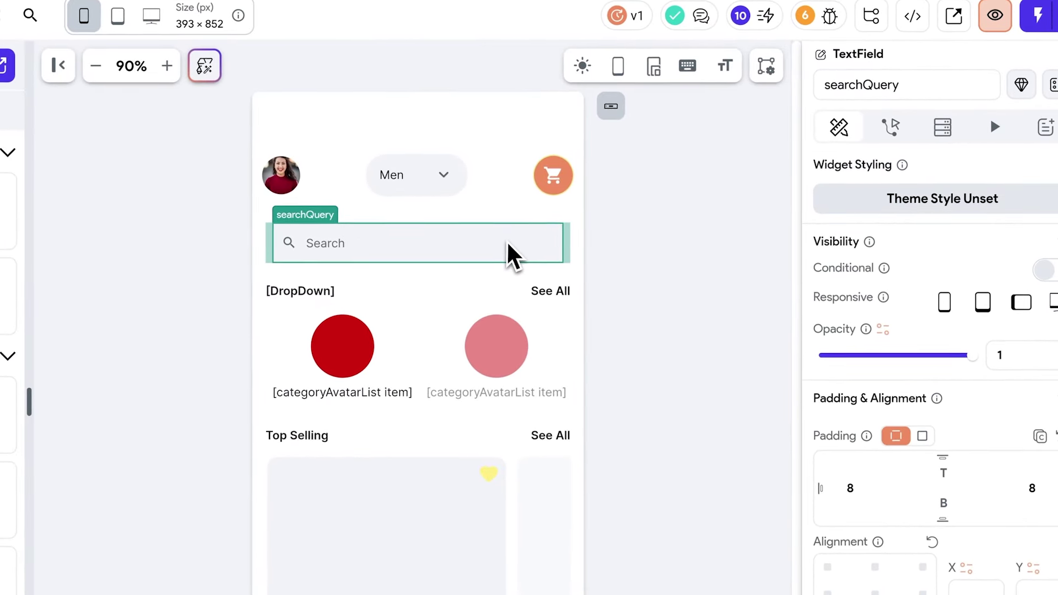
click(720, 251)
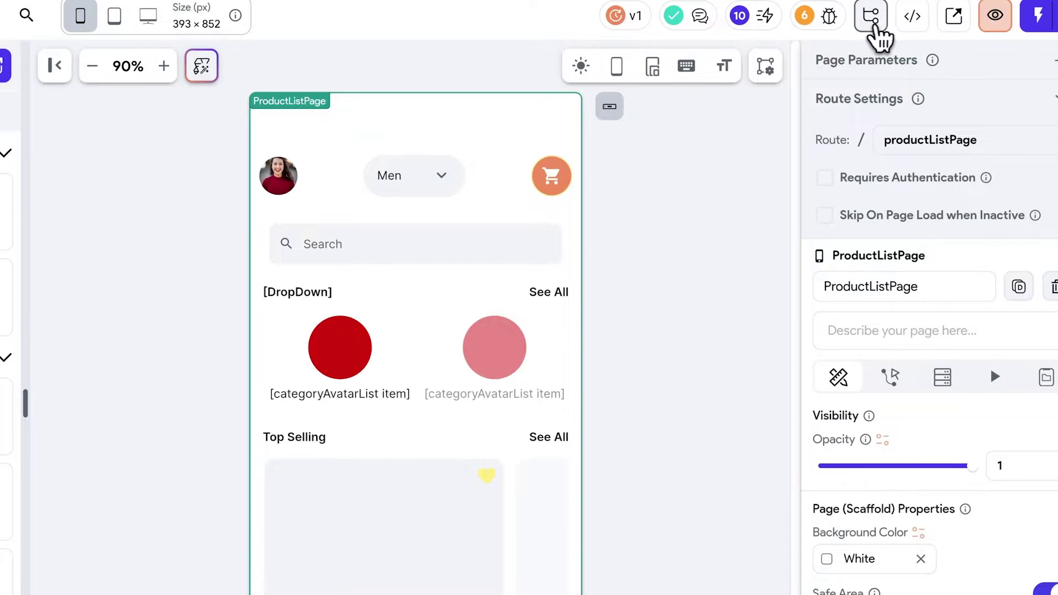
Step: Switch to the featureA branch and try to merge it into main
click(871, 16)
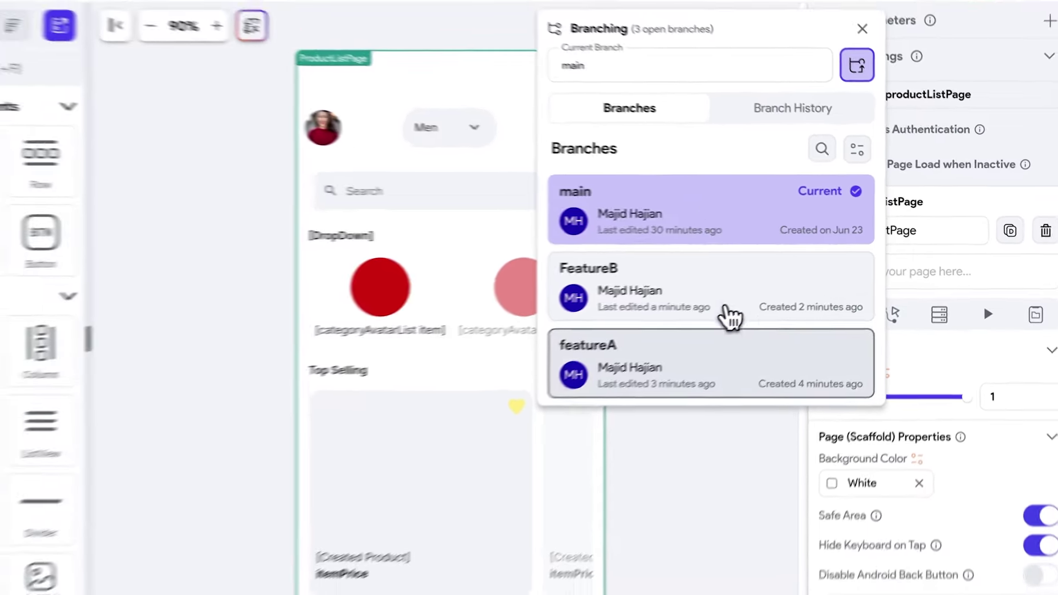
click(703, 314)
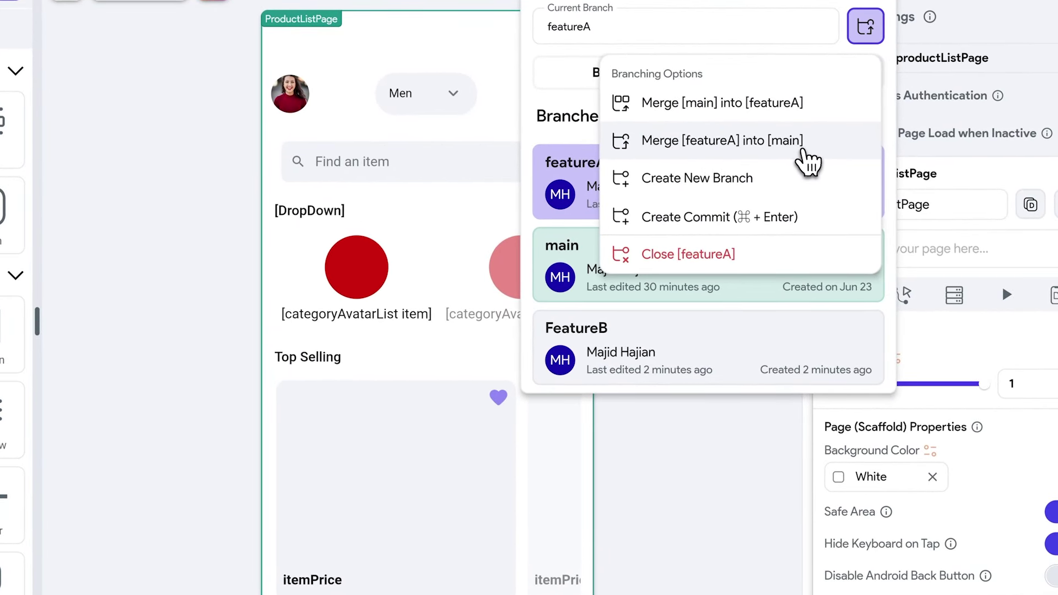
click(798, 159)
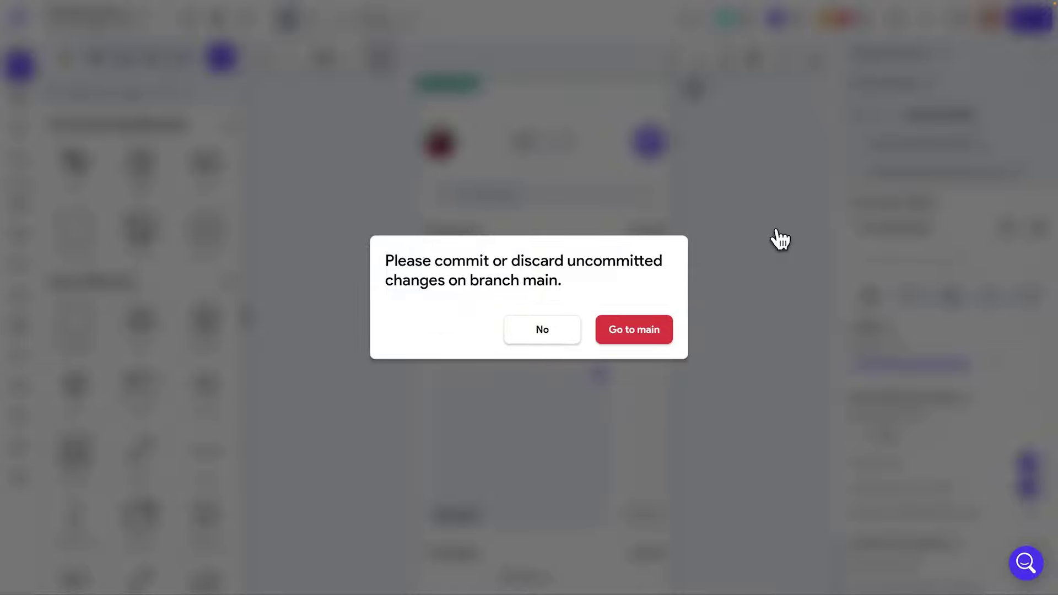
Step: Go to the main branch and commit its pending changes with the message "update latest changes"
click(644, 341)
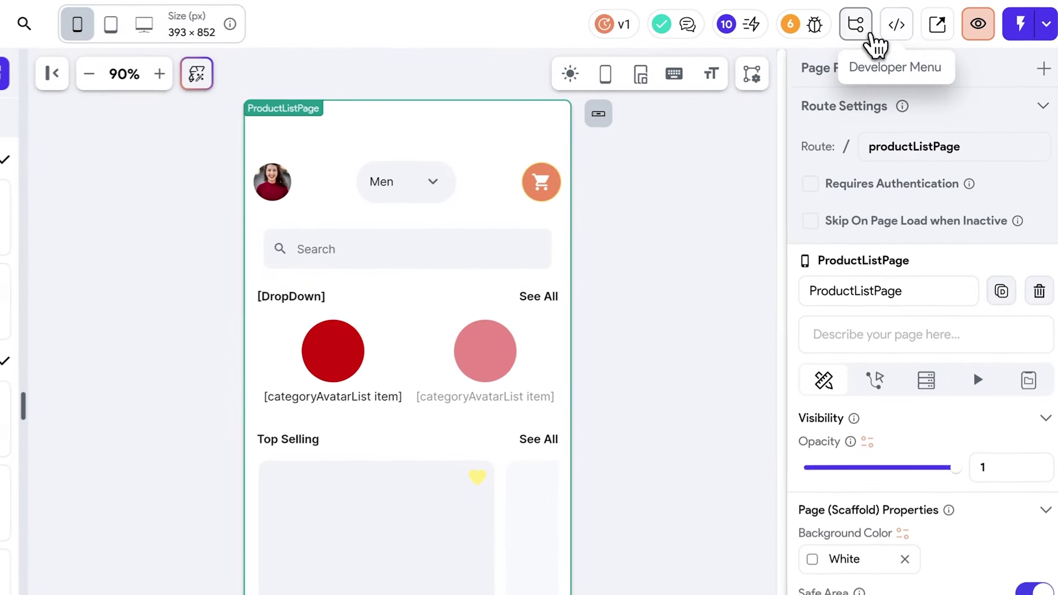
click(895, 19)
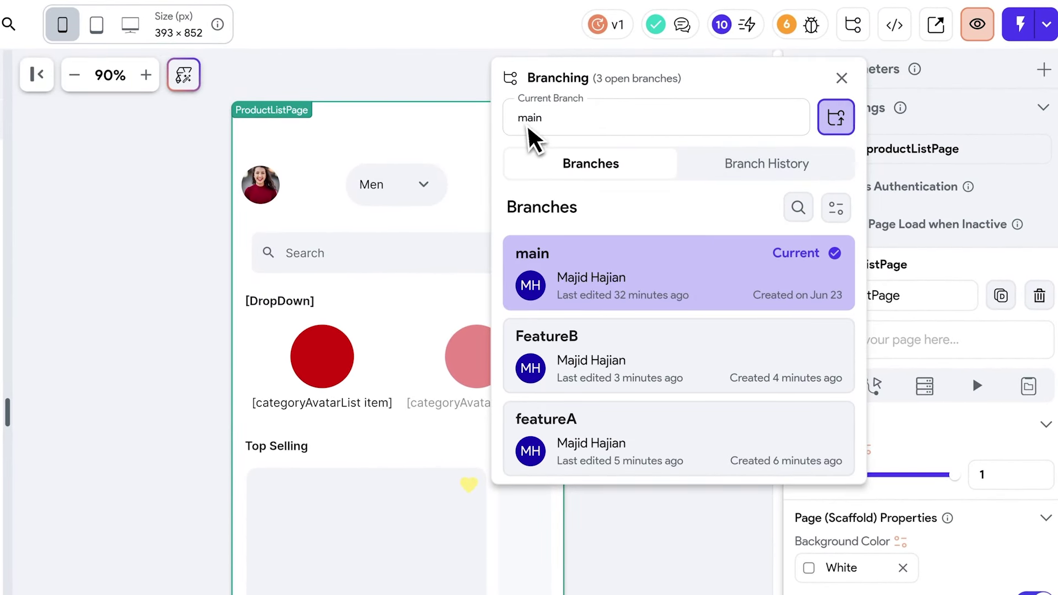
click(839, 118)
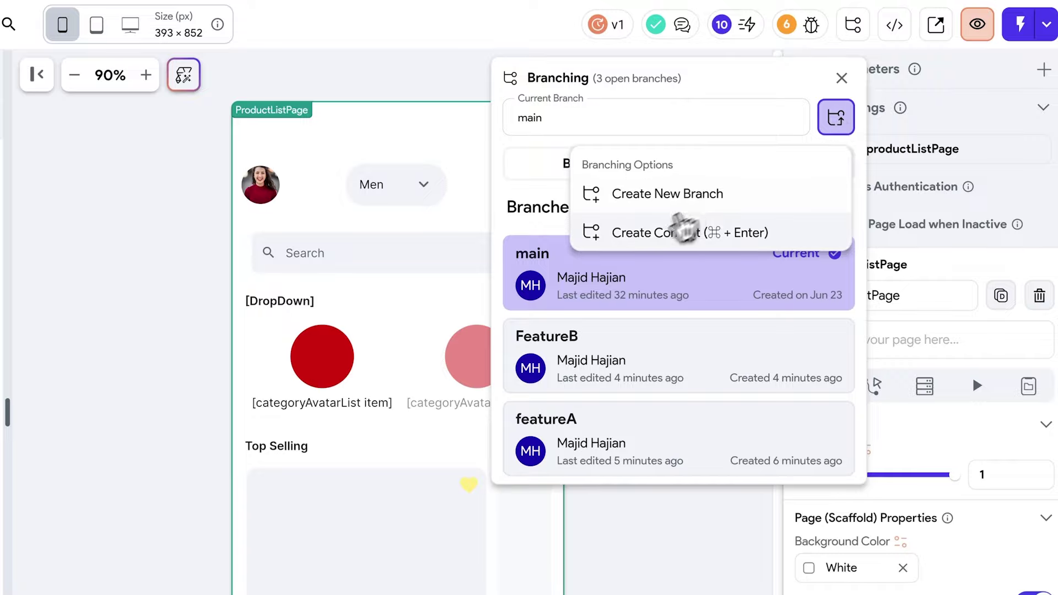
click(680, 242)
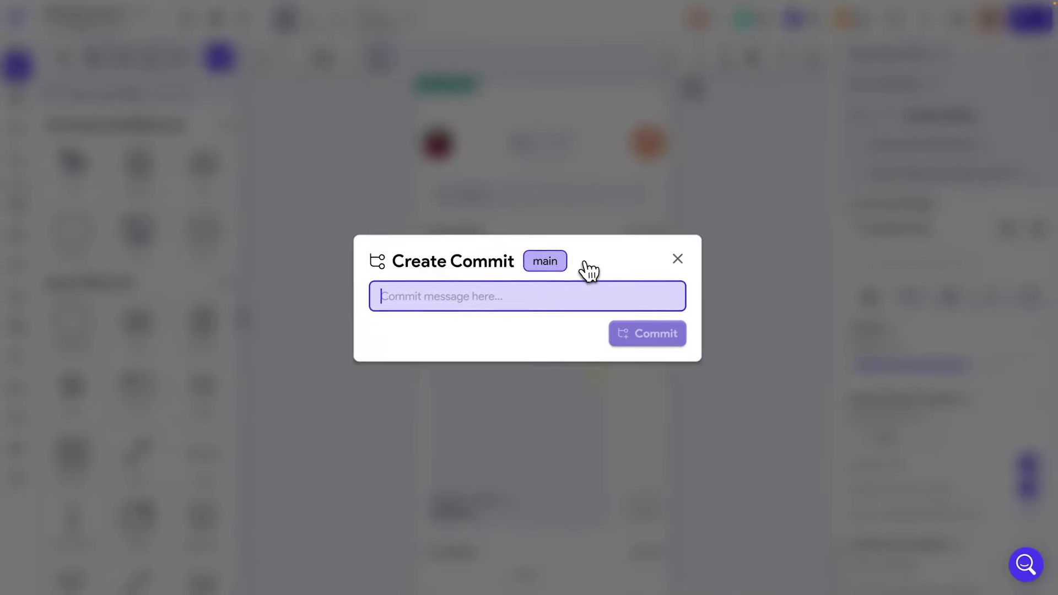
text(update latest changes)
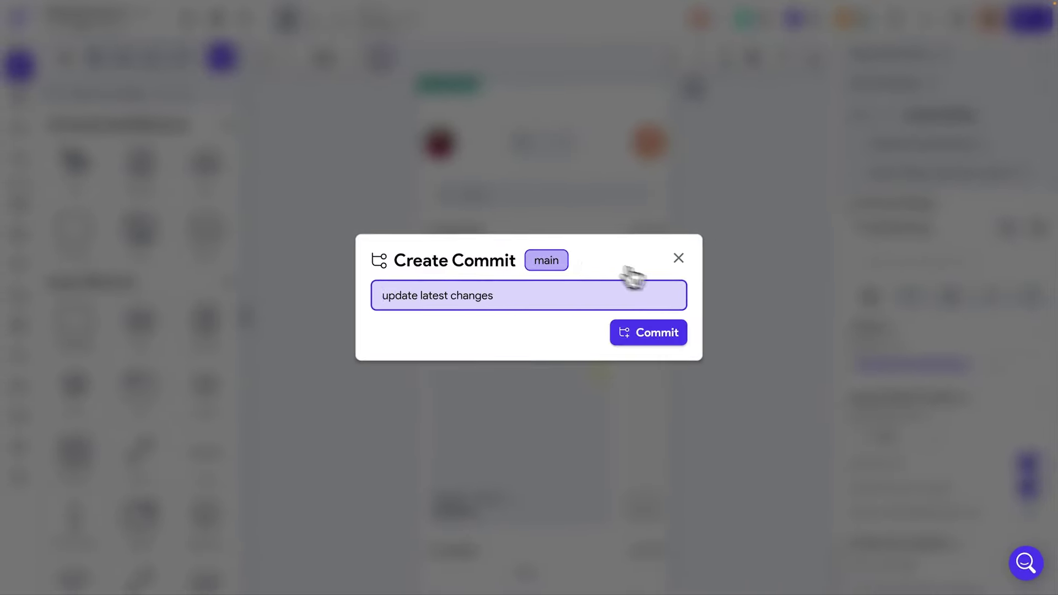
click(654, 335)
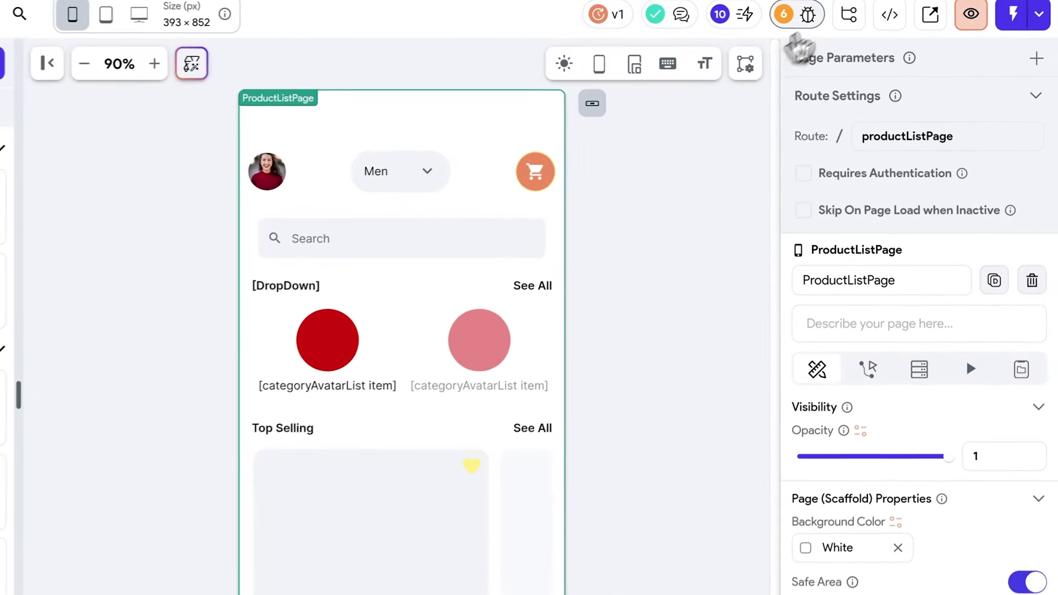
Step: Switch back to the featureA branch and try again to merge it into main
click(895, 19)
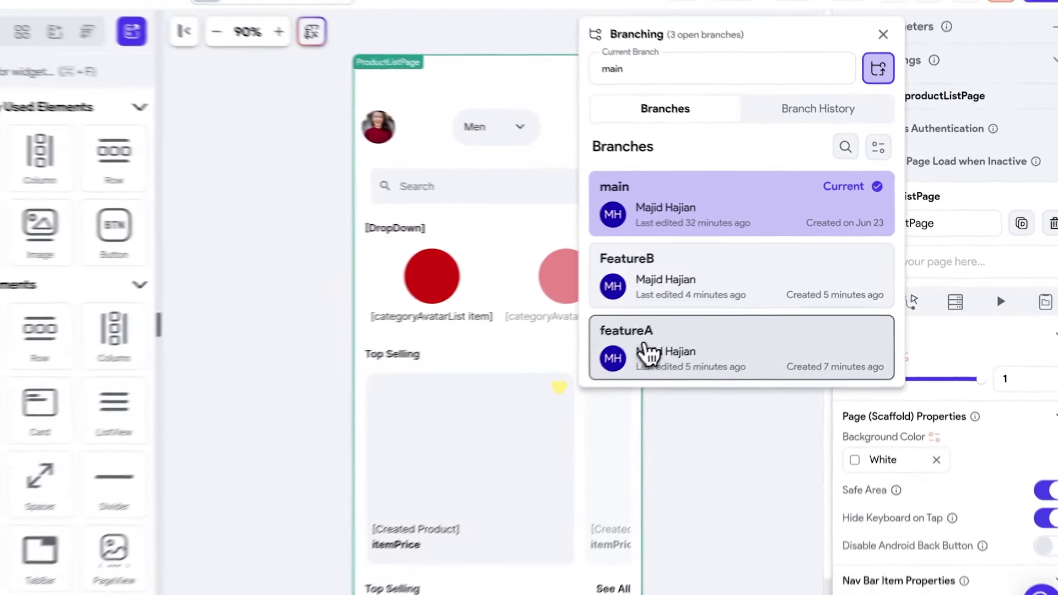
click(568, 439)
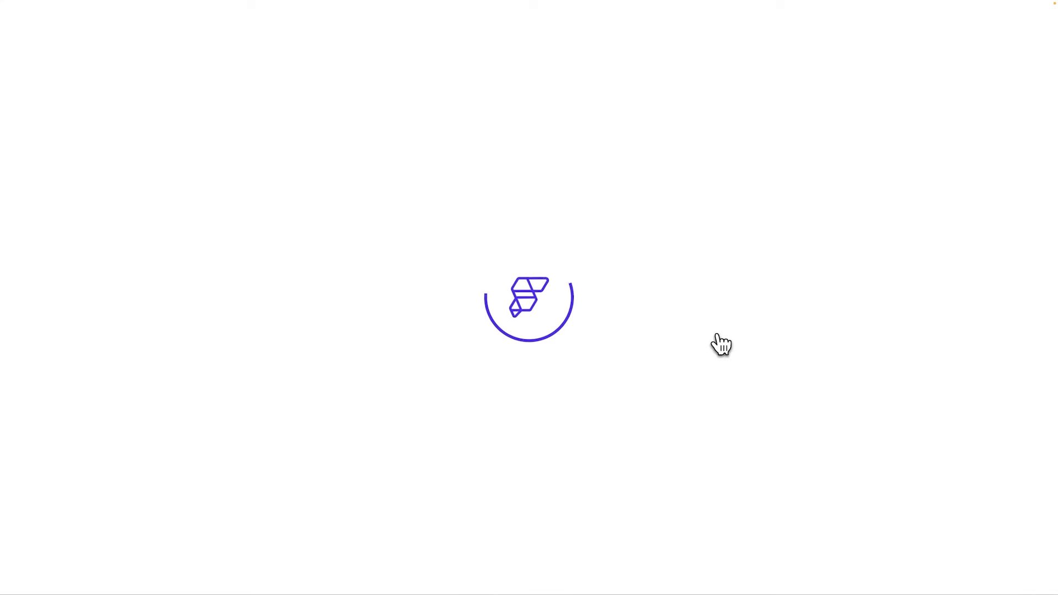
click(883, 80)
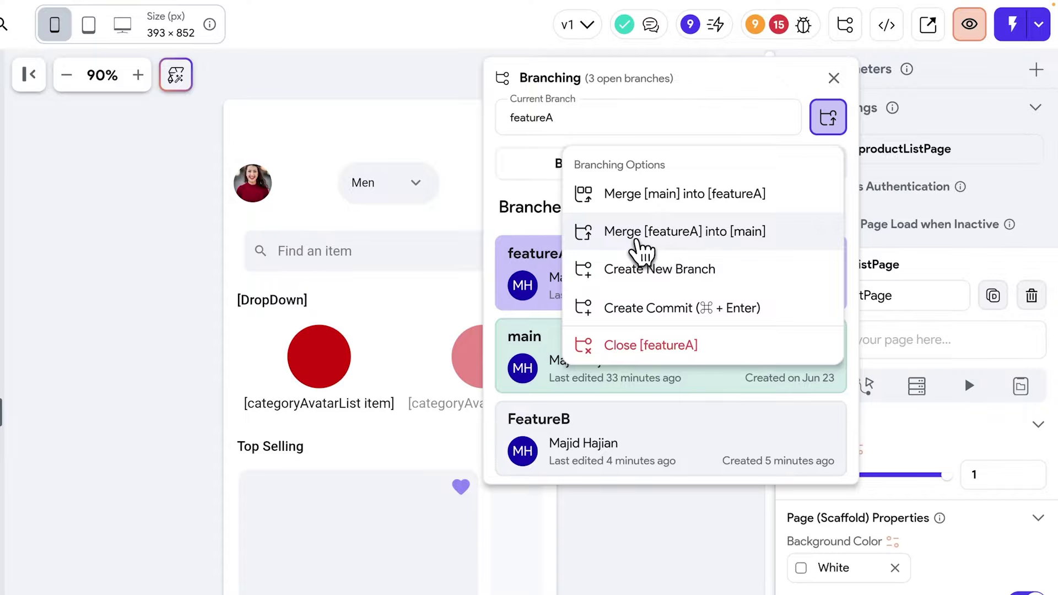
click(692, 240)
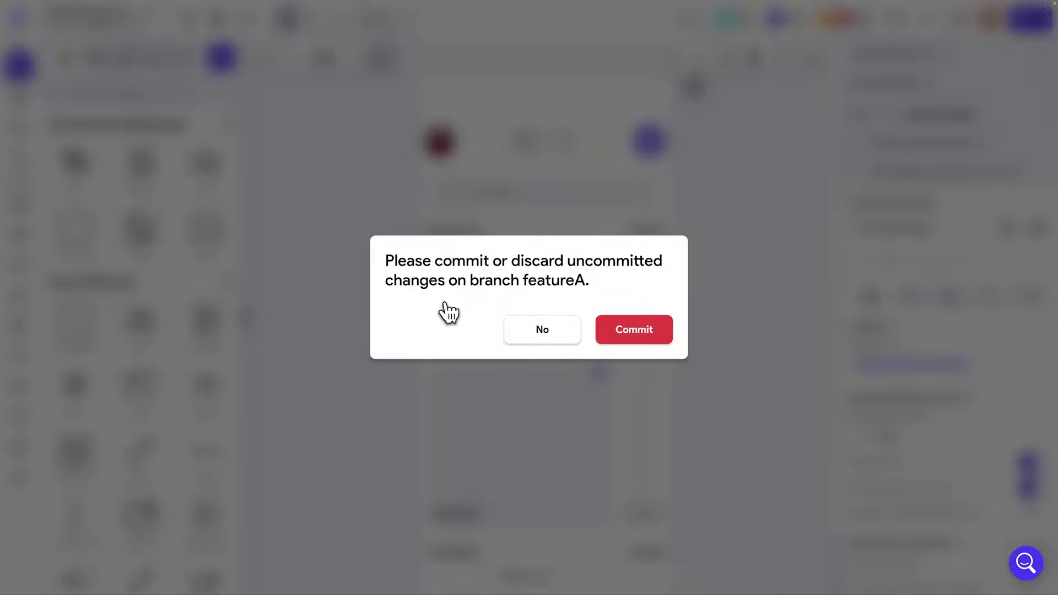
Step: Commit the pending changes on featureA with the message "change search text"
click(651, 342)
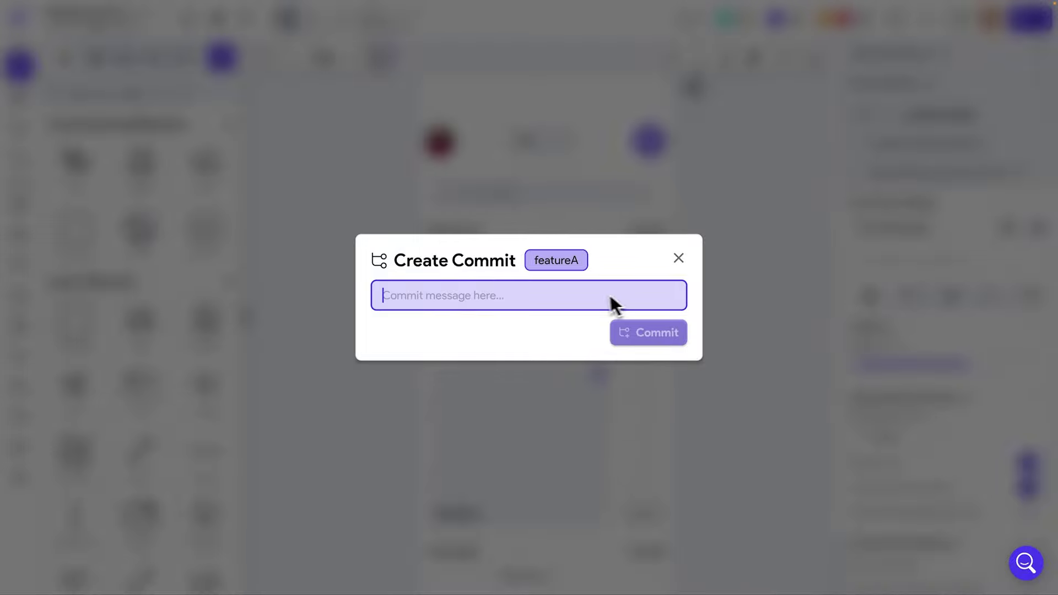
text(change search text)
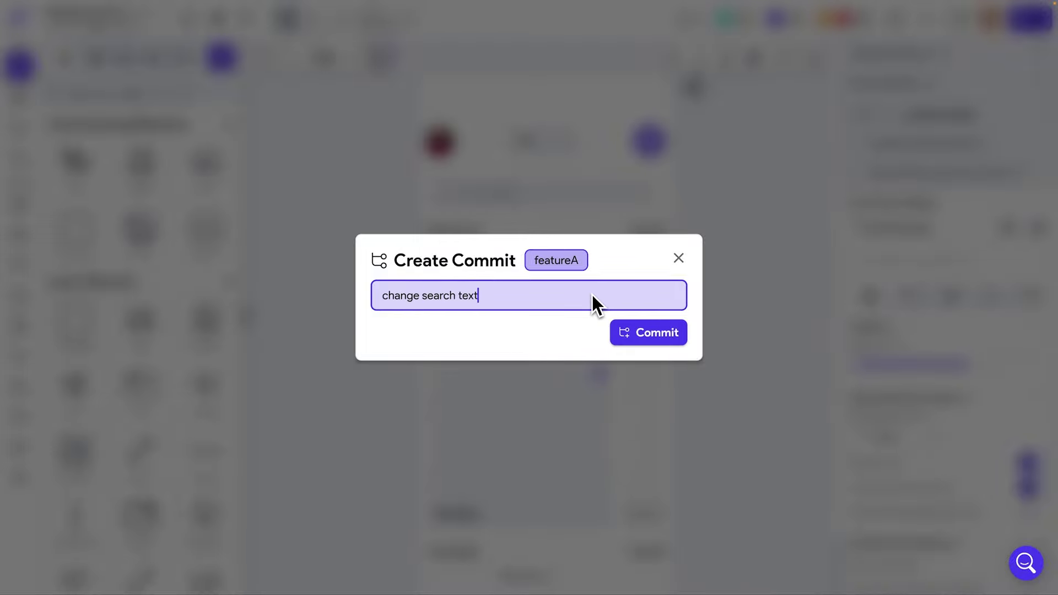
click(644, 319)
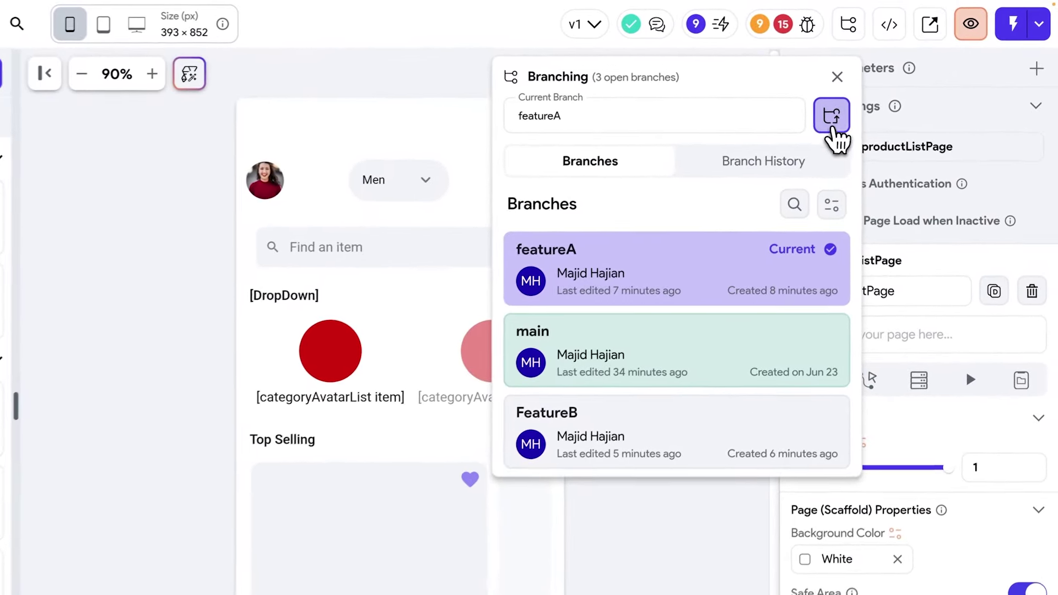
Step: Merge the committed featureA branch into main
click(832, 122)
click(831, 119)
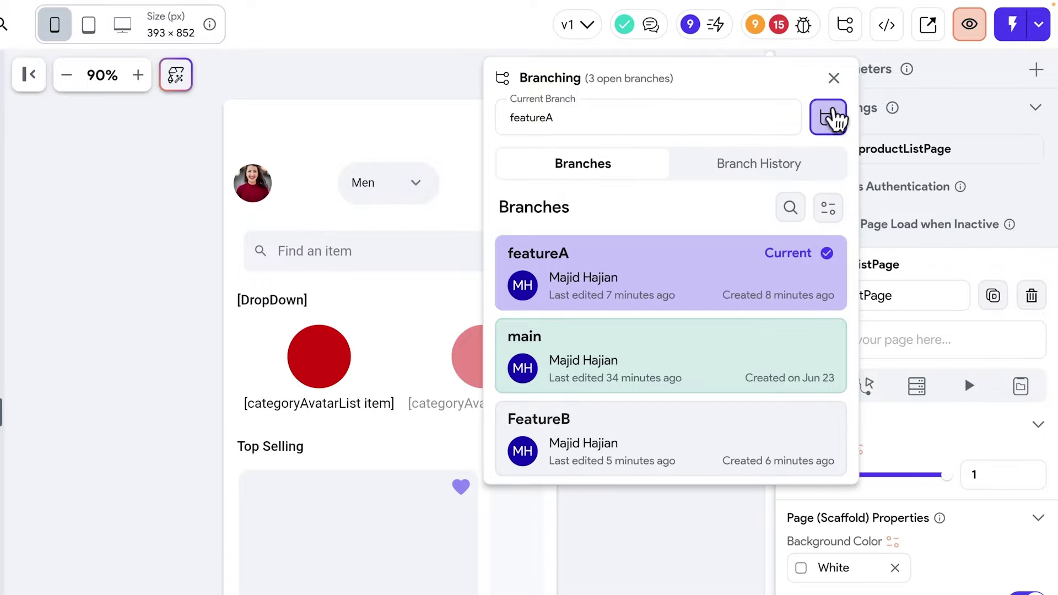
click(833, 122)
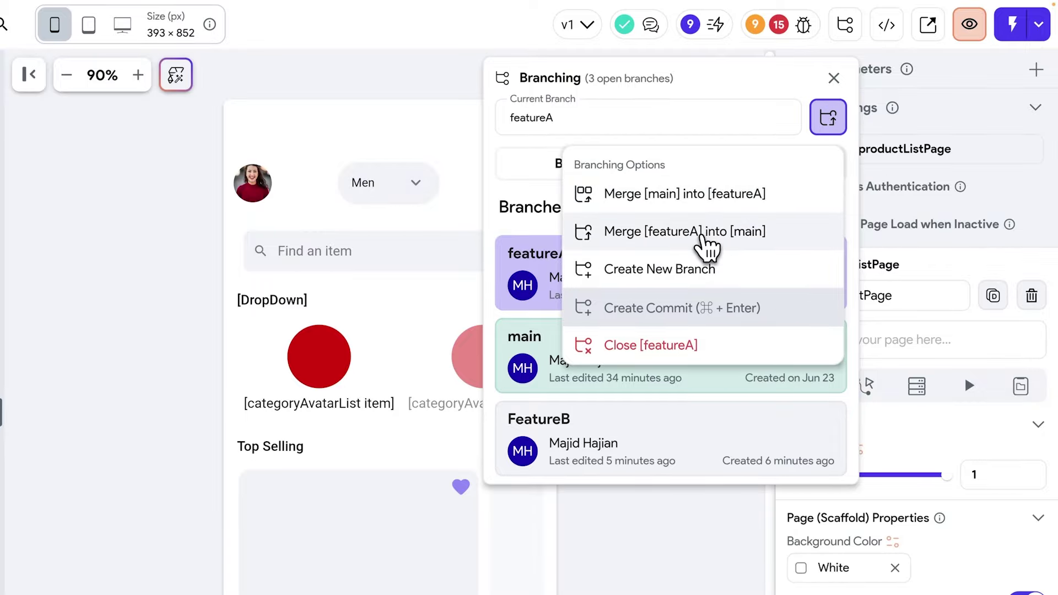
click(702, 246)
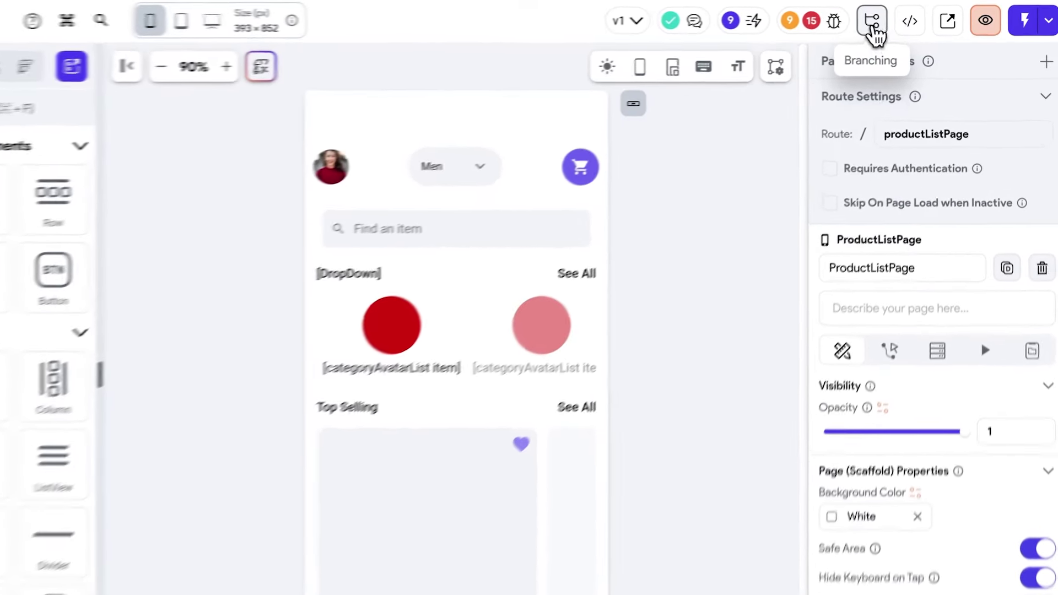
Step: Switch to the main branch and inspect the searchQuery field on ProductListPage to check the merged featureA change
click(894, 21)
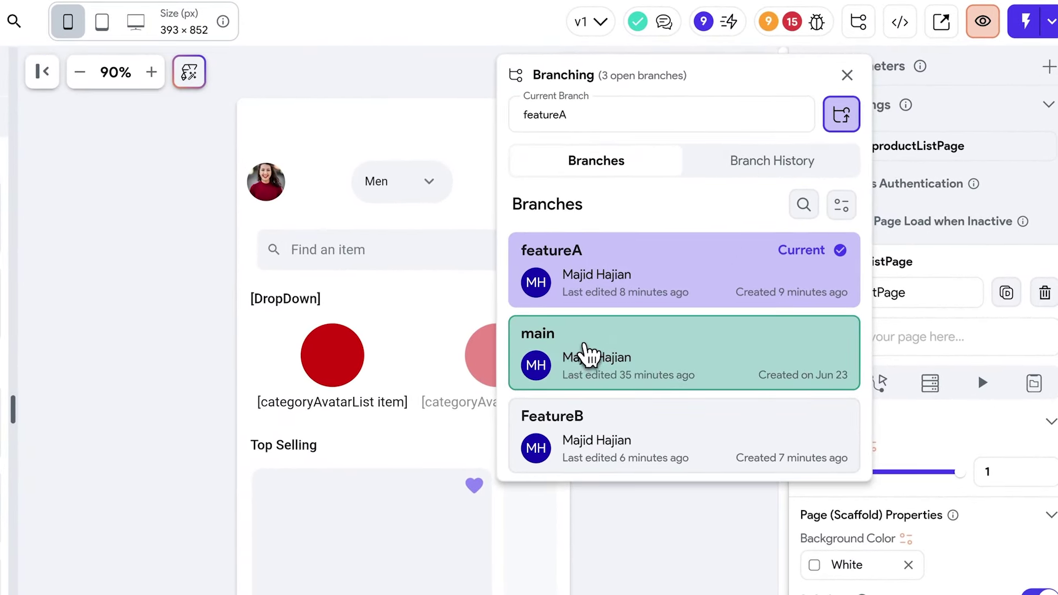
click(573, 357)
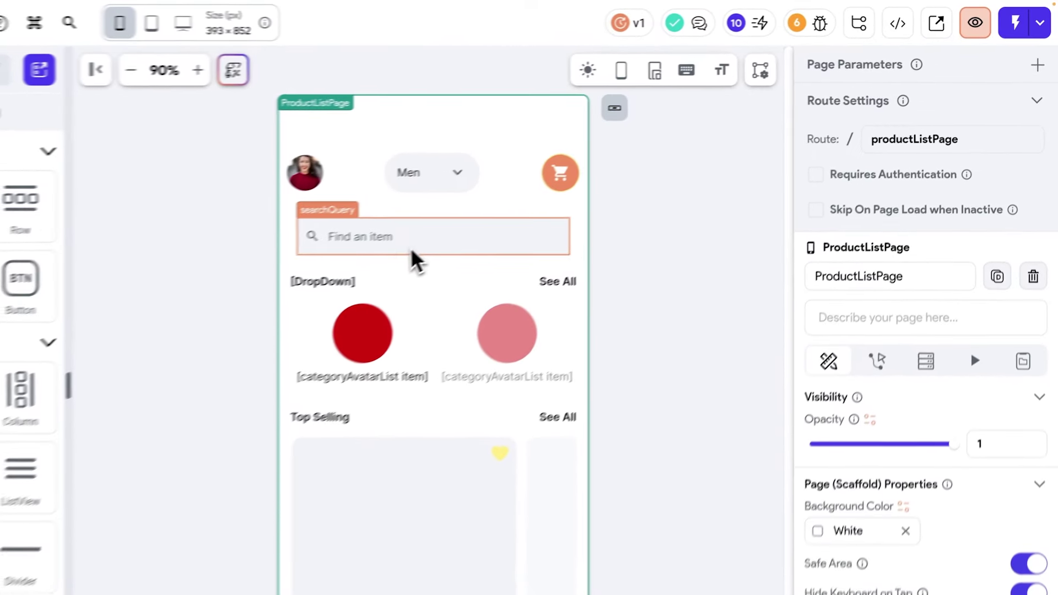
click(477, 208)
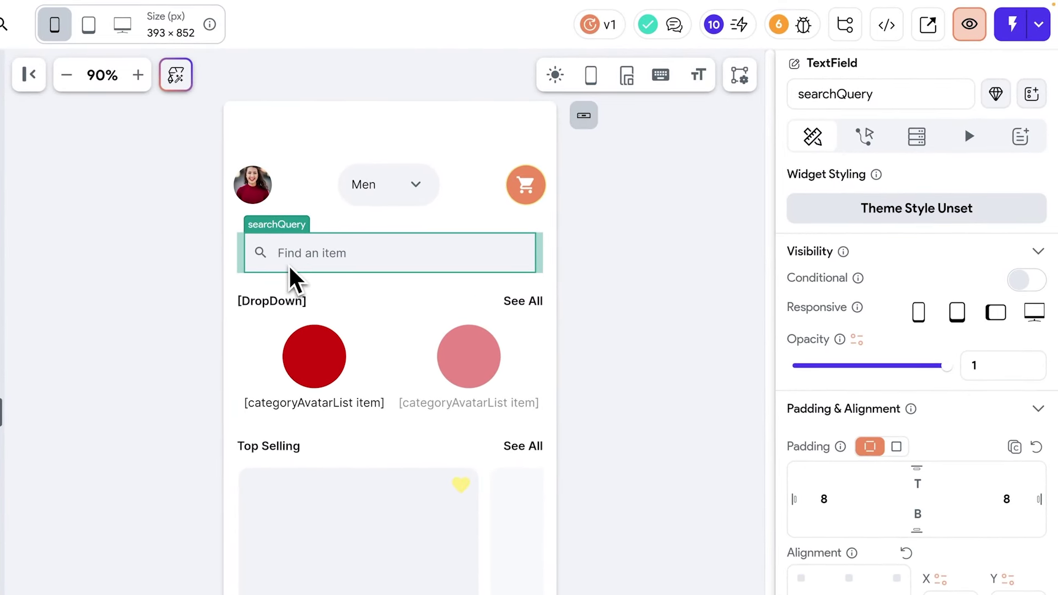
Step: Switch back to the featureA branch and permanently close it, entering "featureA" as the confirmation text
click(851, 37)
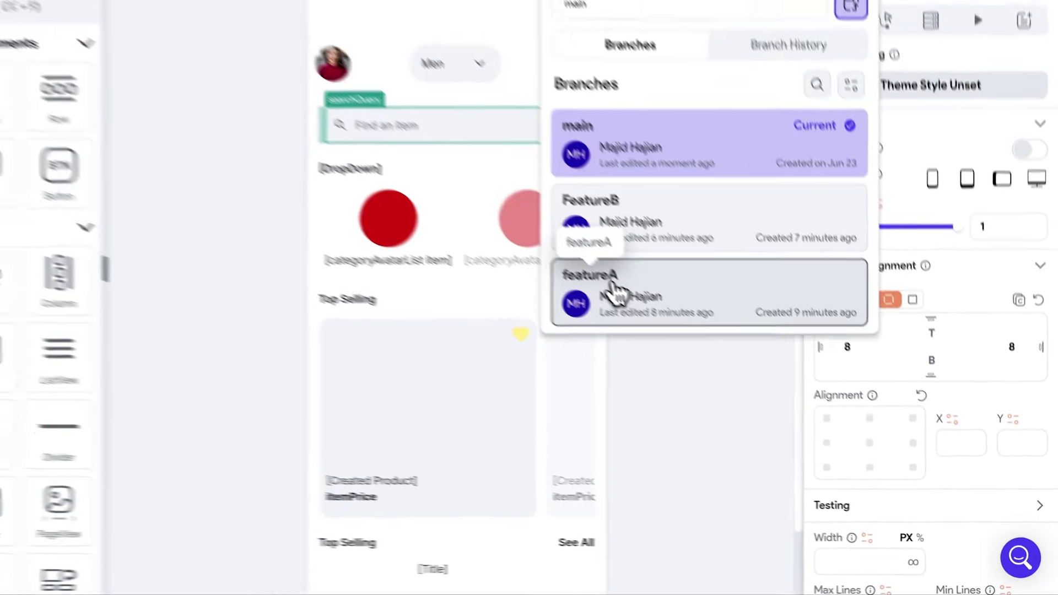
click(568, 259)
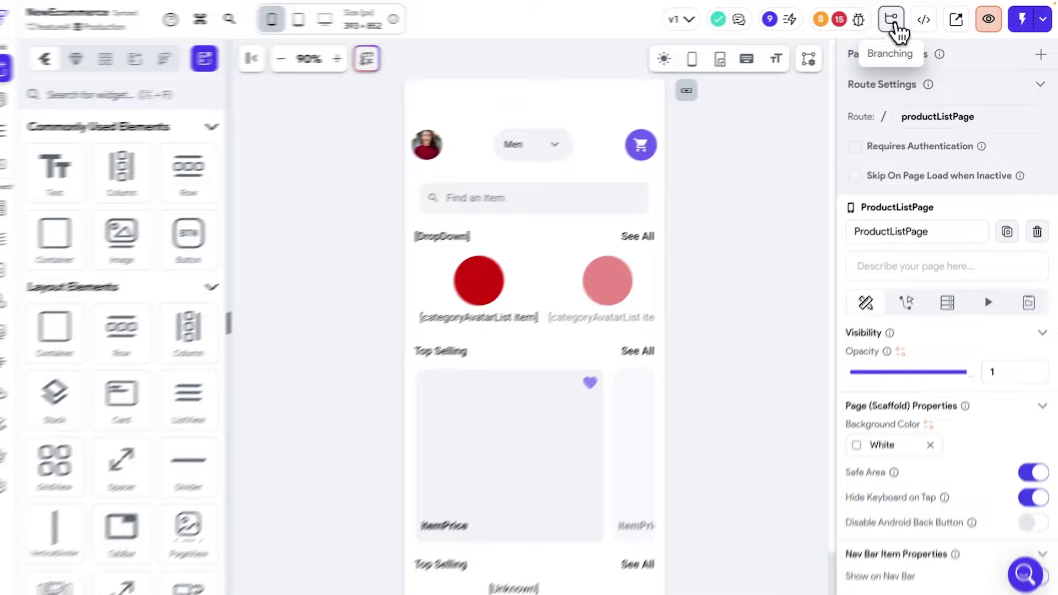
click(899, 23)
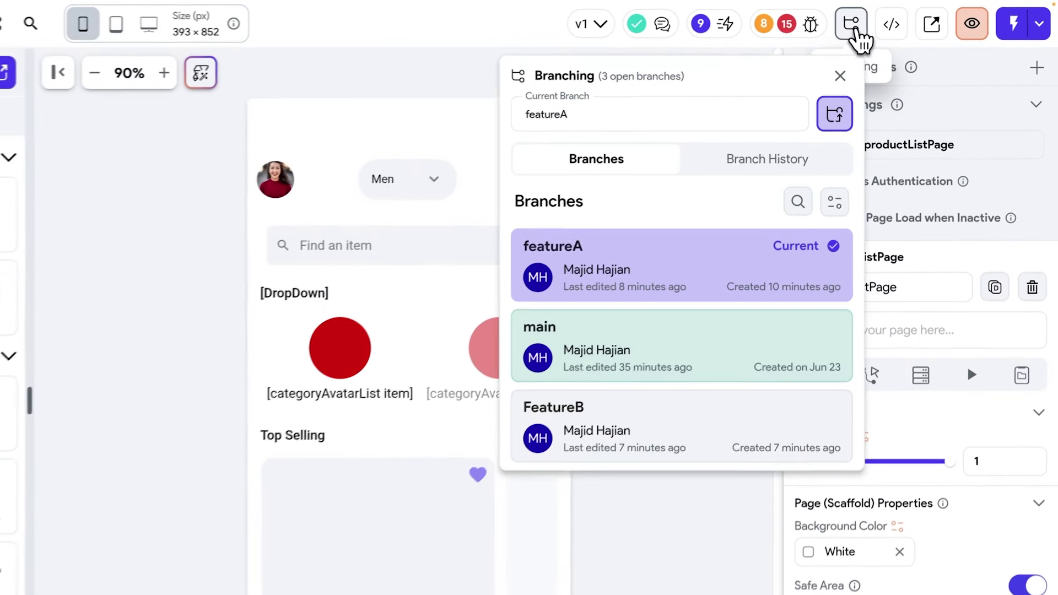
click(830, 118)
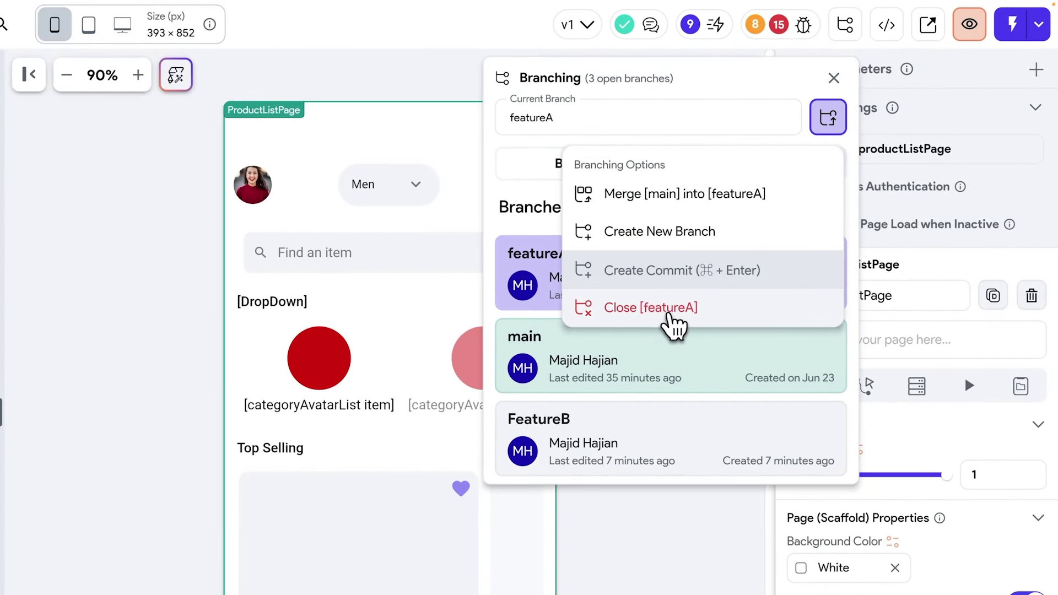
click(675, 315)
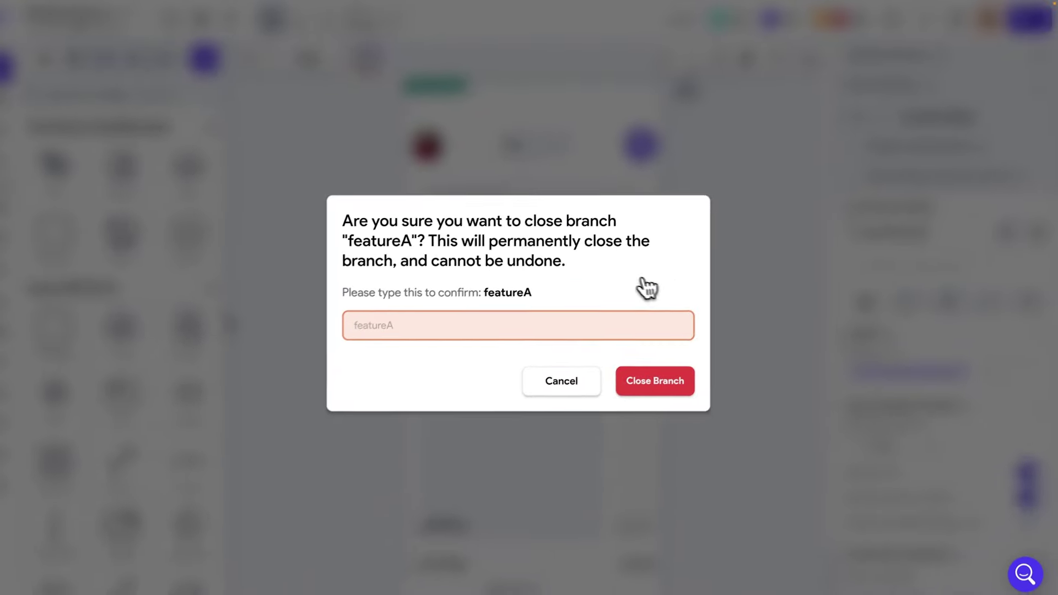
click(451, 379)
text(featureA)
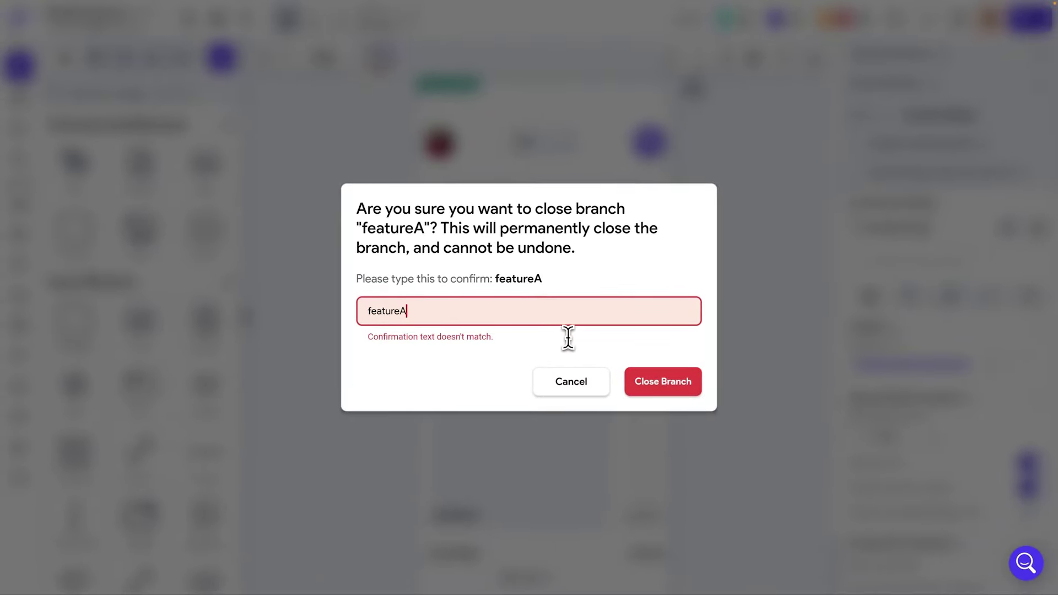
click(656, 388)
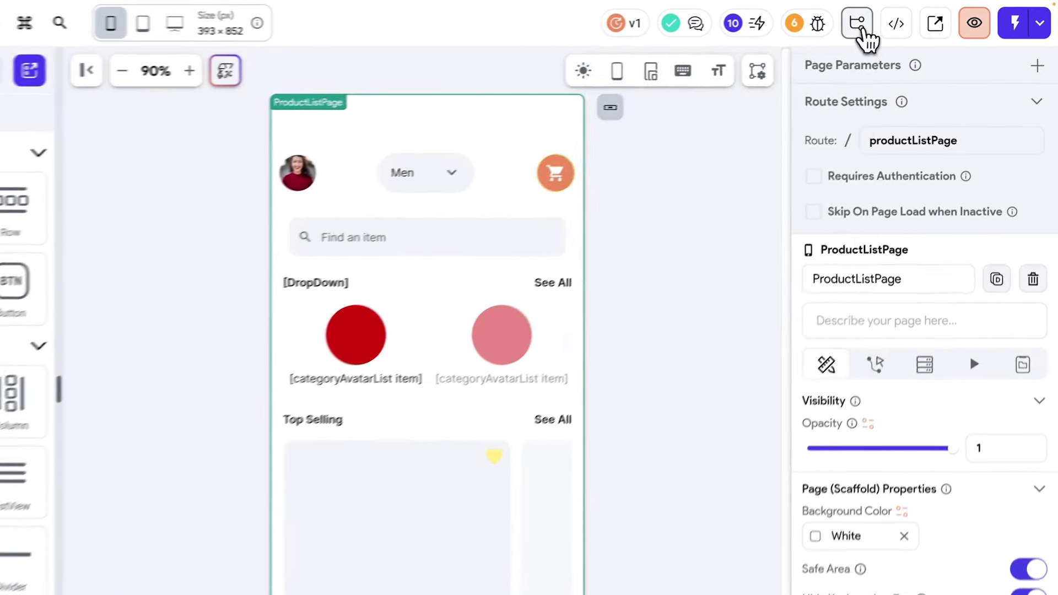
Step: Switch to the FeatureB branch and commit its pending changes with the message "update new text"
click(894, 19)
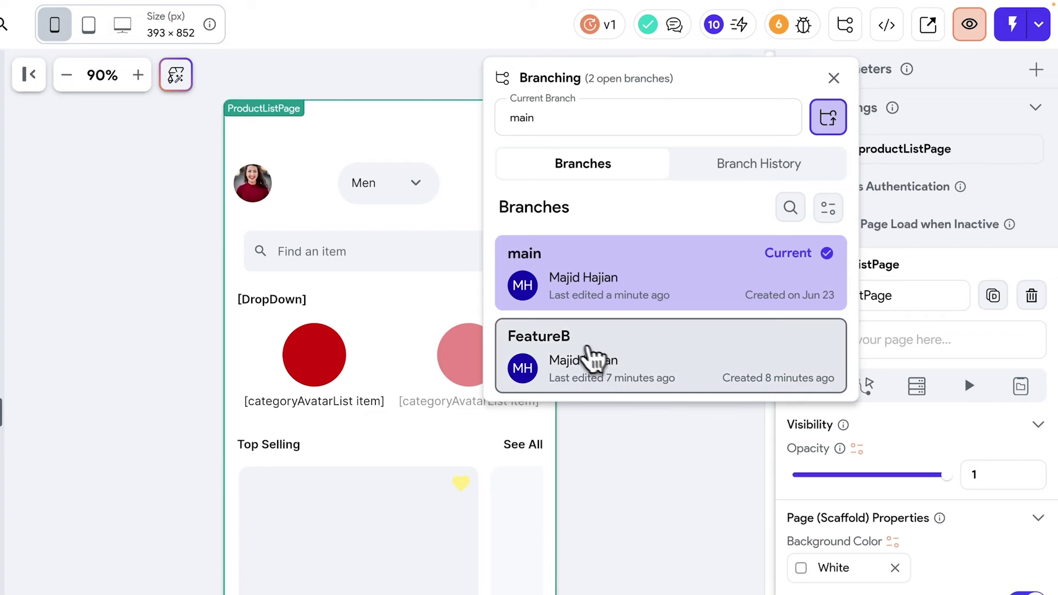
click(584, 359)
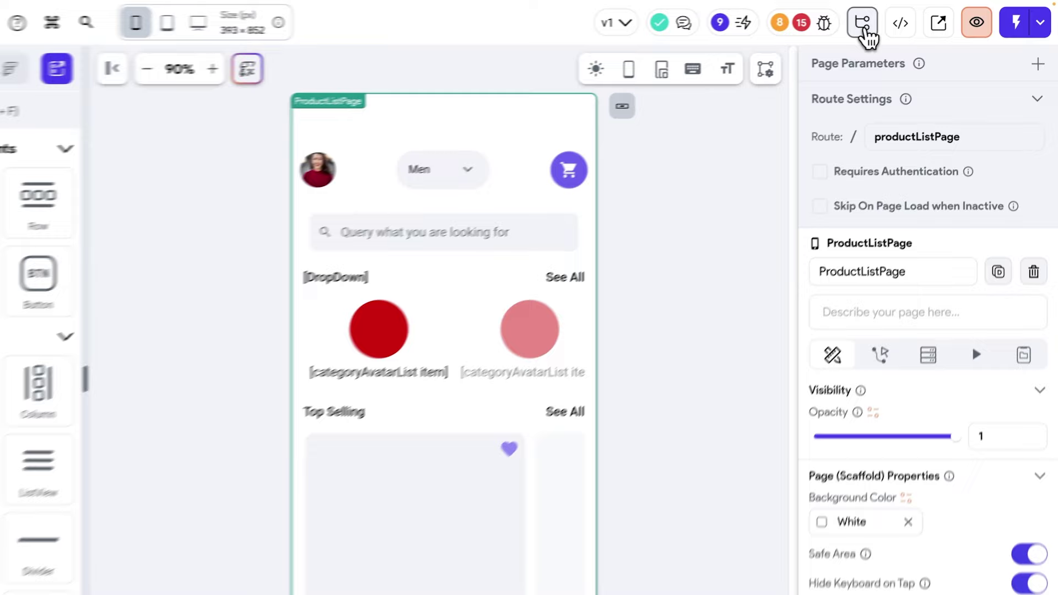
click(894, 19)
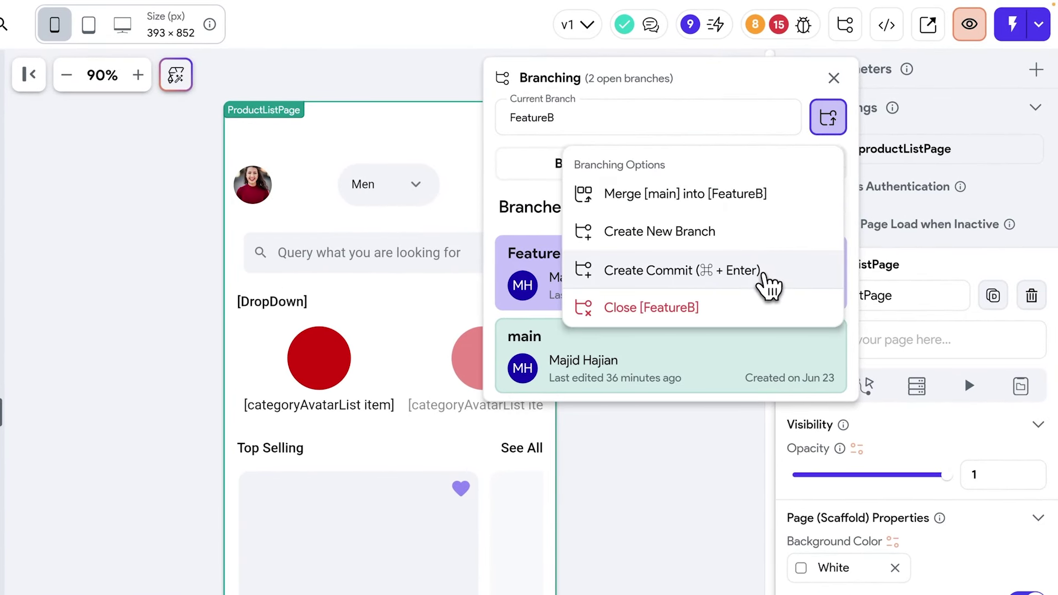
click(684, 278)
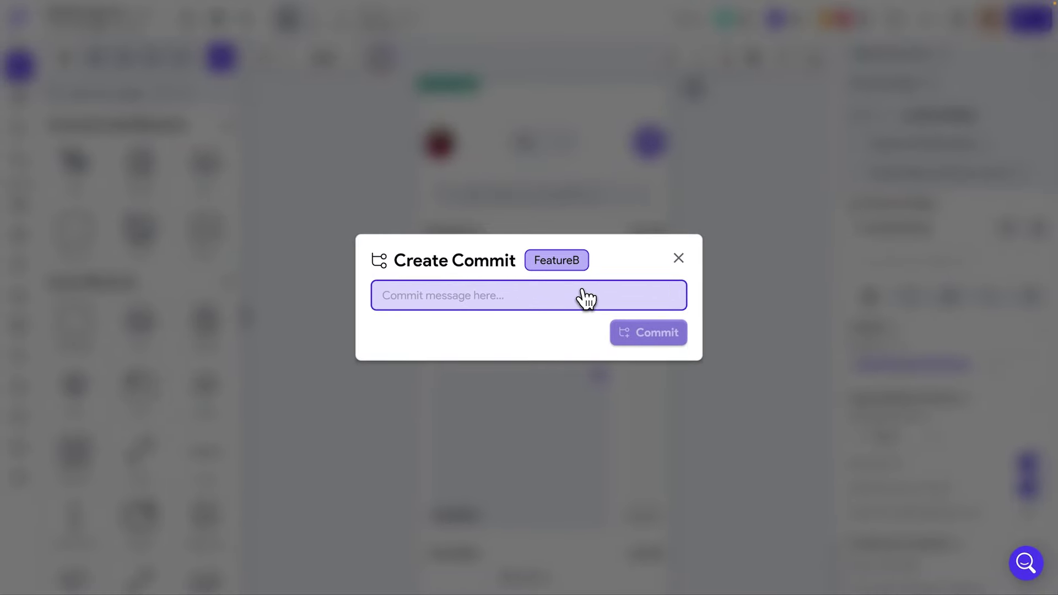
text(u)
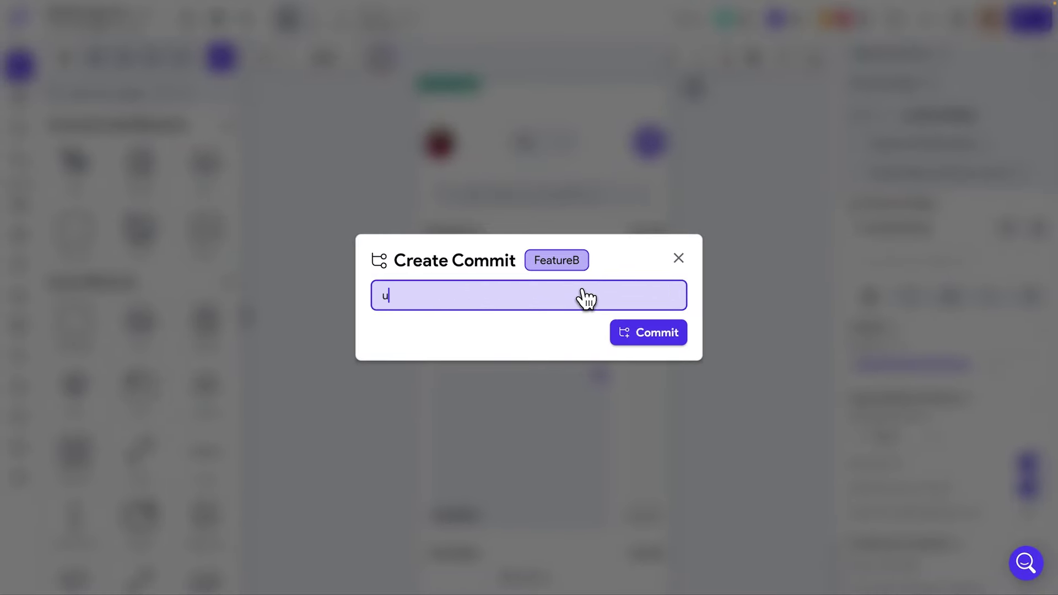
text(pdate new text)
click(620, 328)
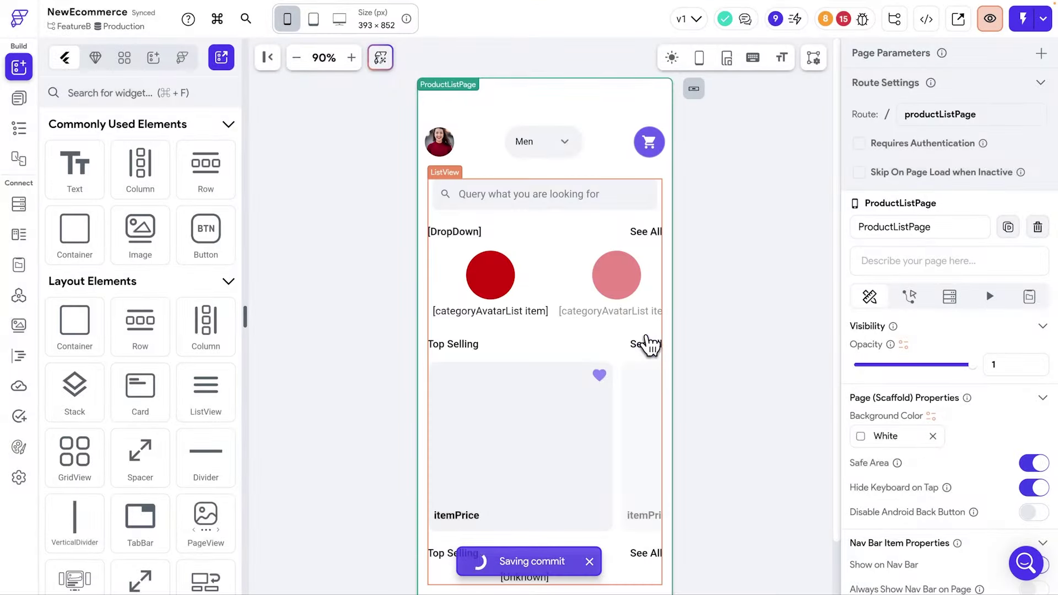
Step: Merge the committed FeatureB branch into main
click(895, 18)
click(881, 89)
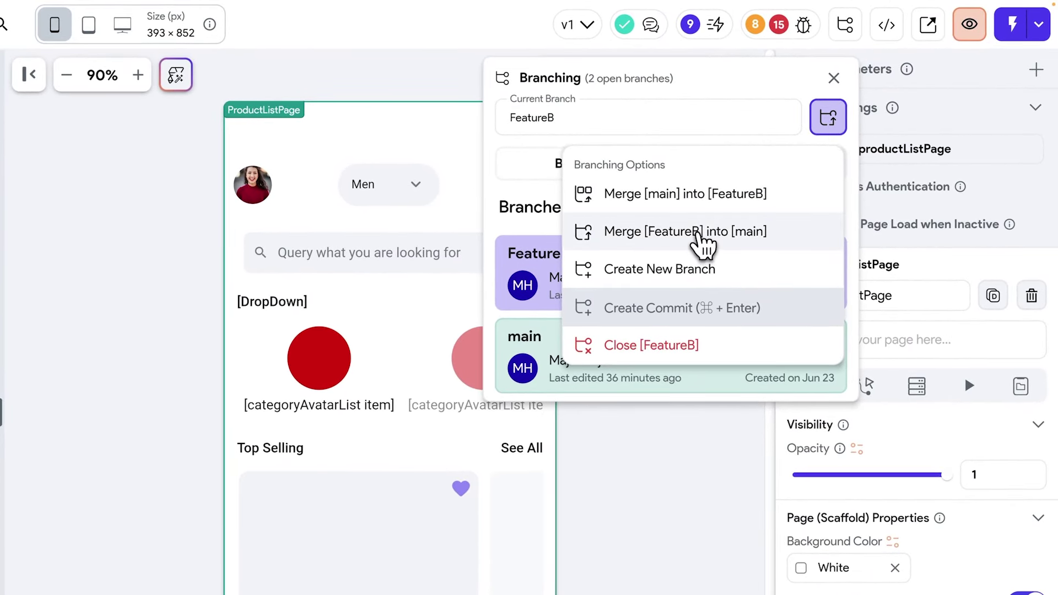
click(700, 238)
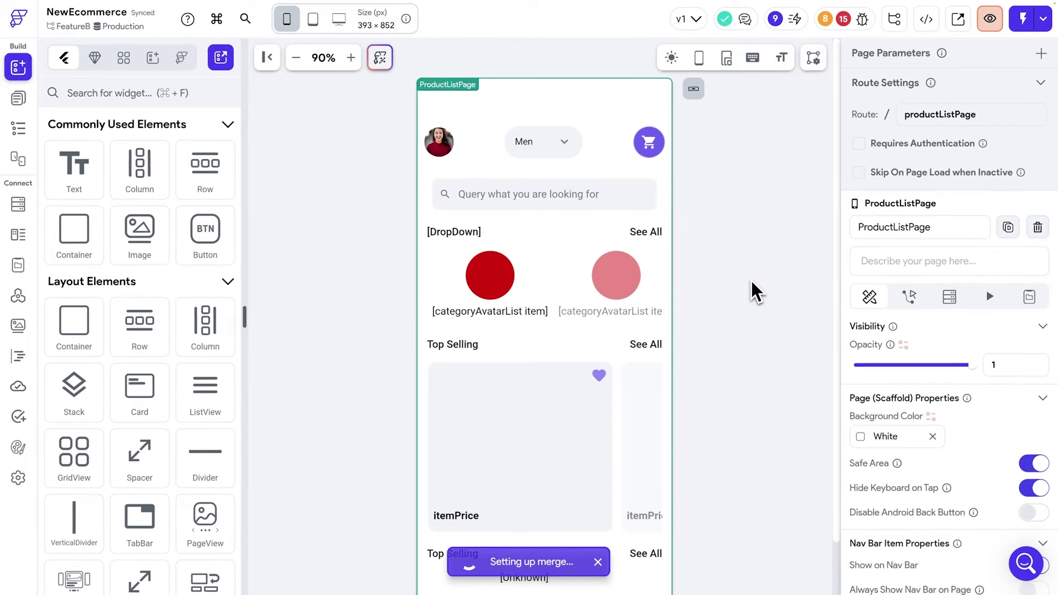